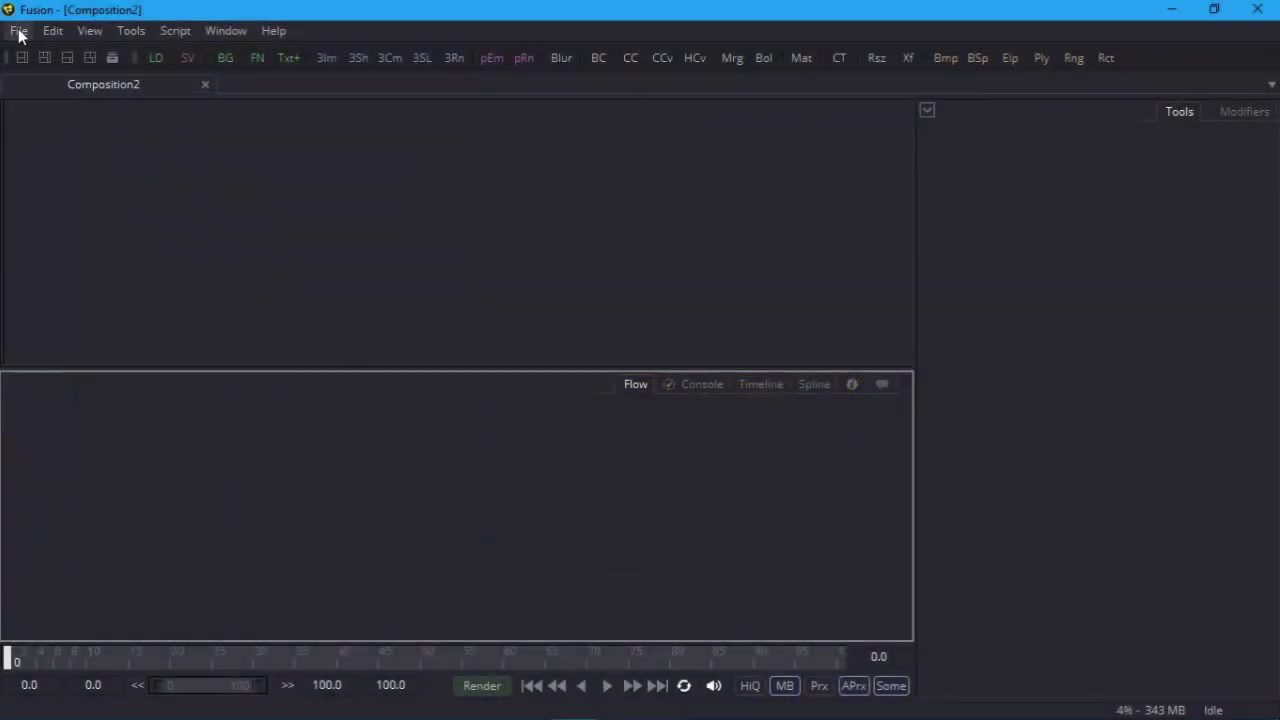
- Save the preferences with the HD 720, 30 fps frame format
left_click(18, 34)
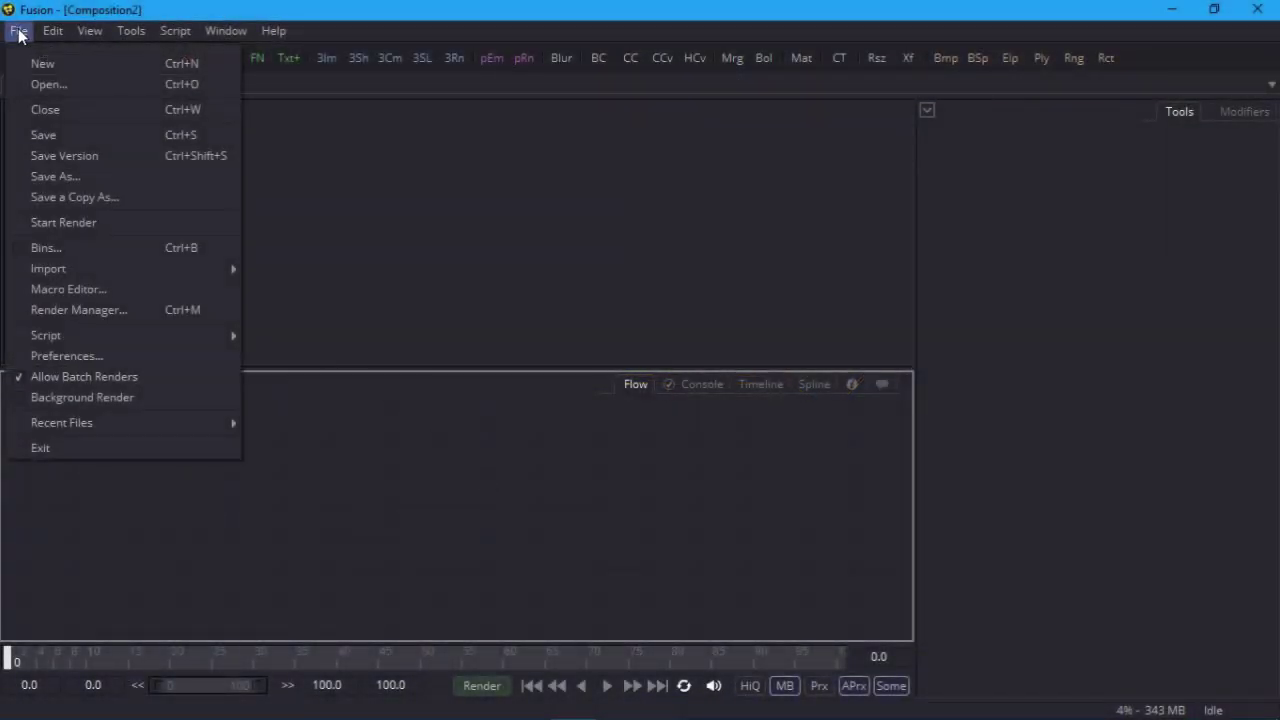
left_click(63, 356)
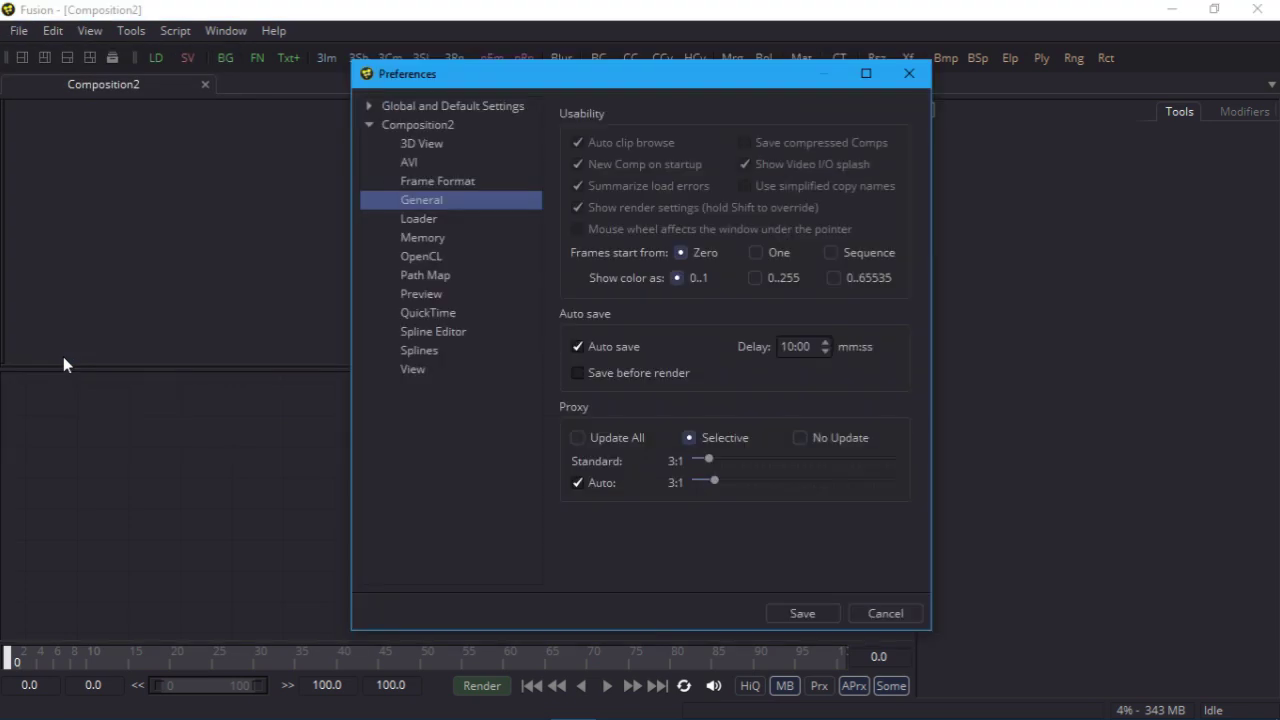
left_click(451, 181)
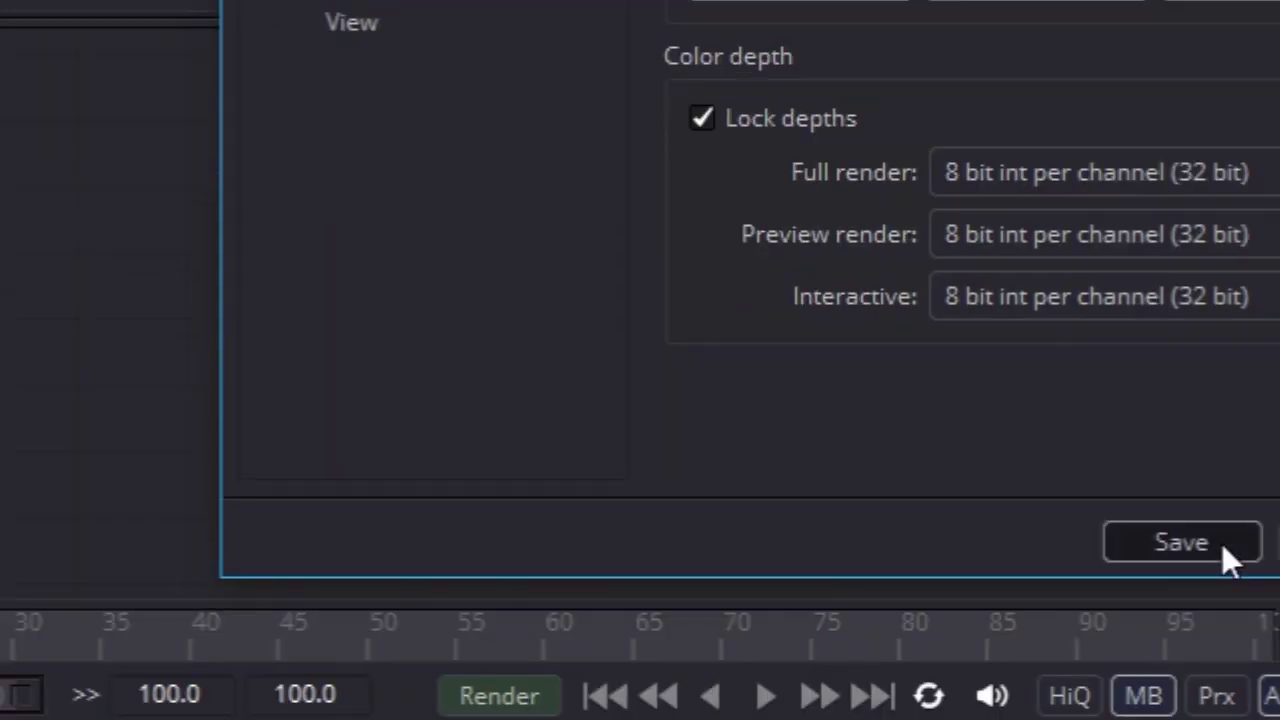
left_click(1225, 550)
- Set the composition's global end frame to 150
right_click(280, 388)
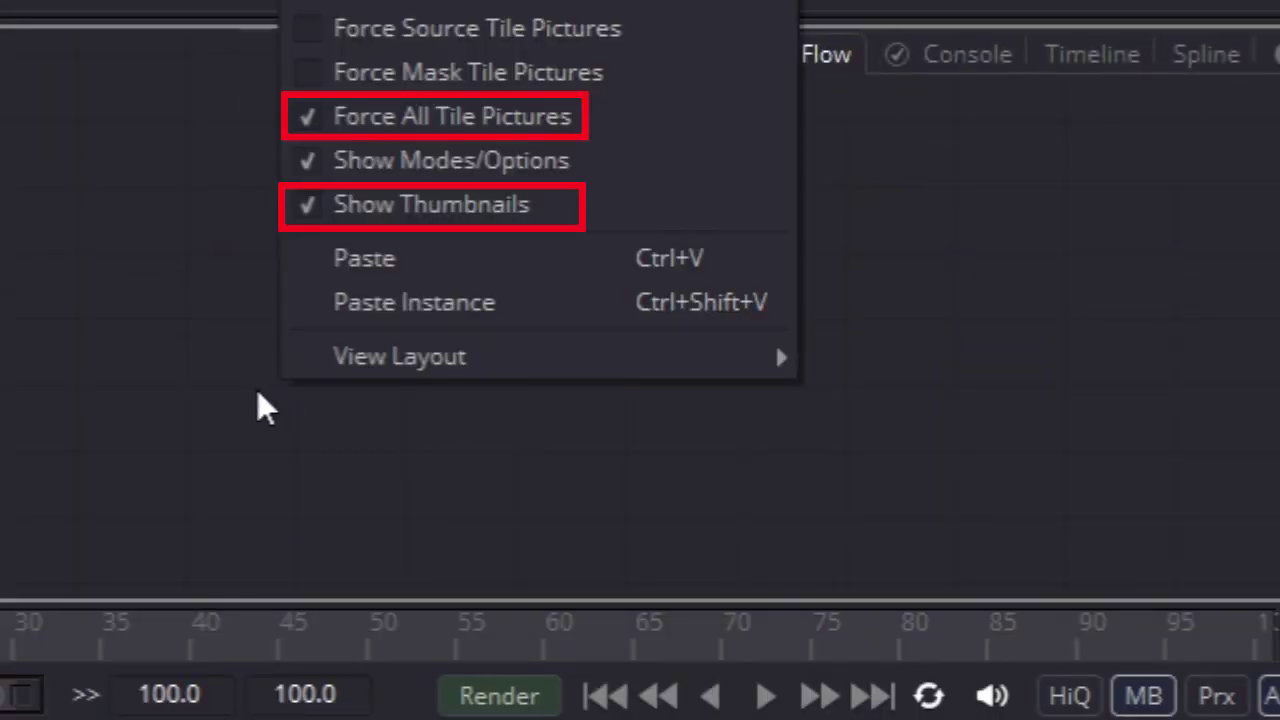
left_click(257, 389)
left_click(342, 703)
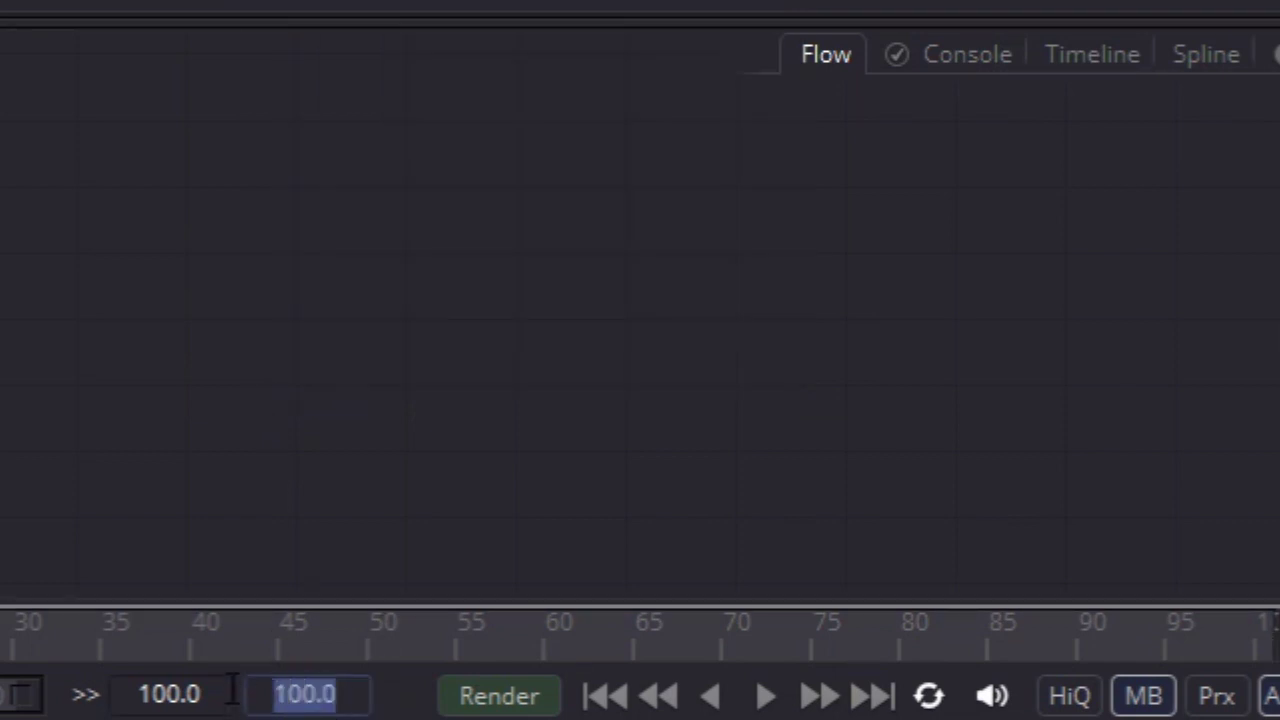
type("150")
key("Return")
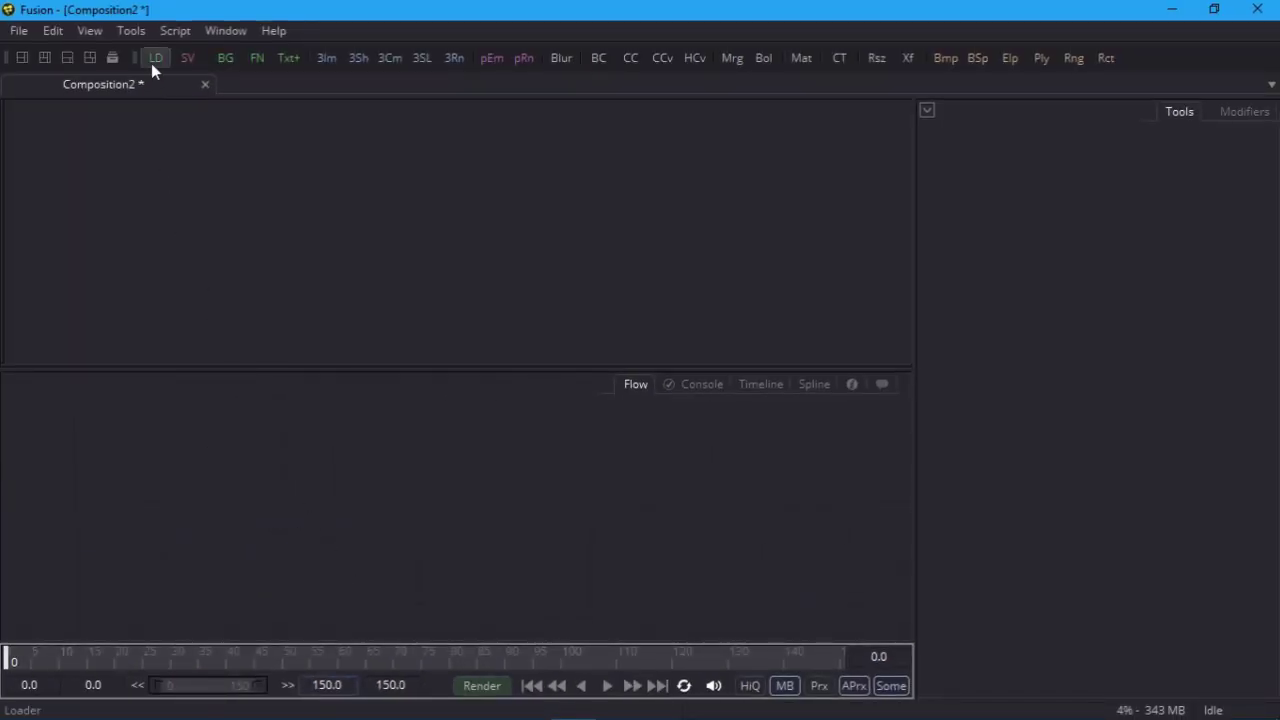
- Load Fusion_Level_Up_Background.png and Fusion_Level_Up_Guide.png into two Loader nodes
left_click(151, 63)
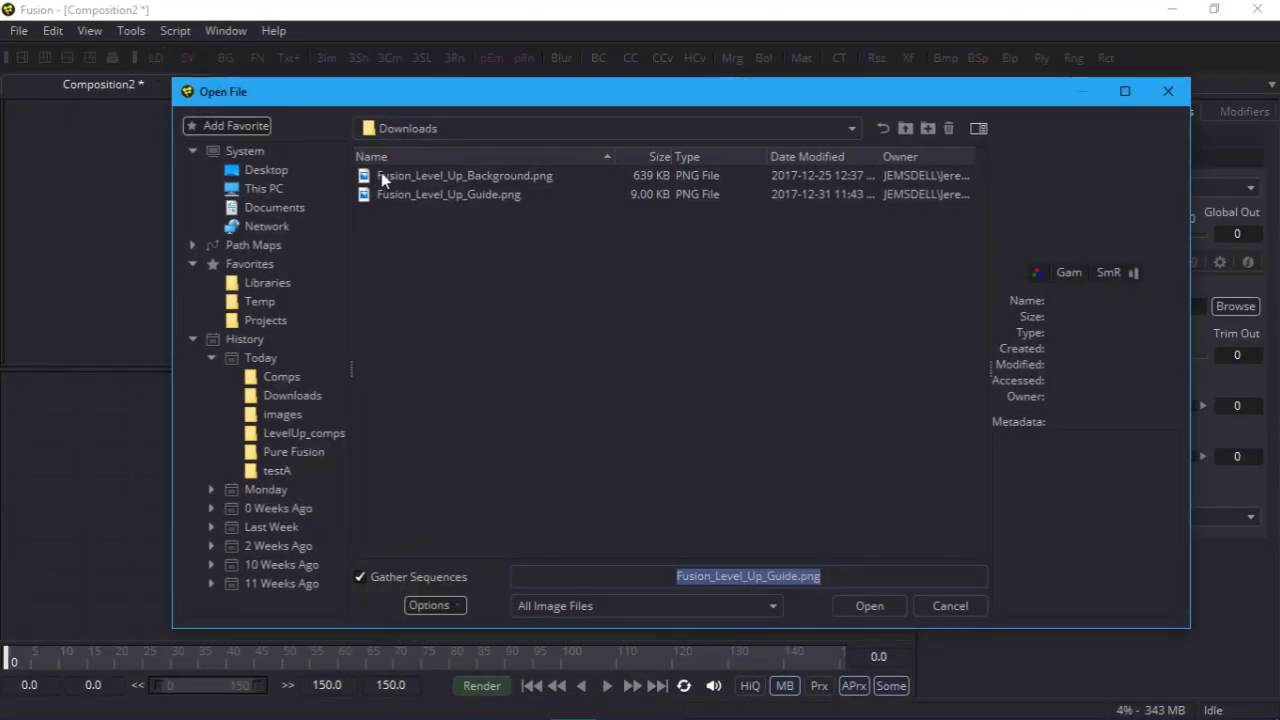
double_click(392, 177)
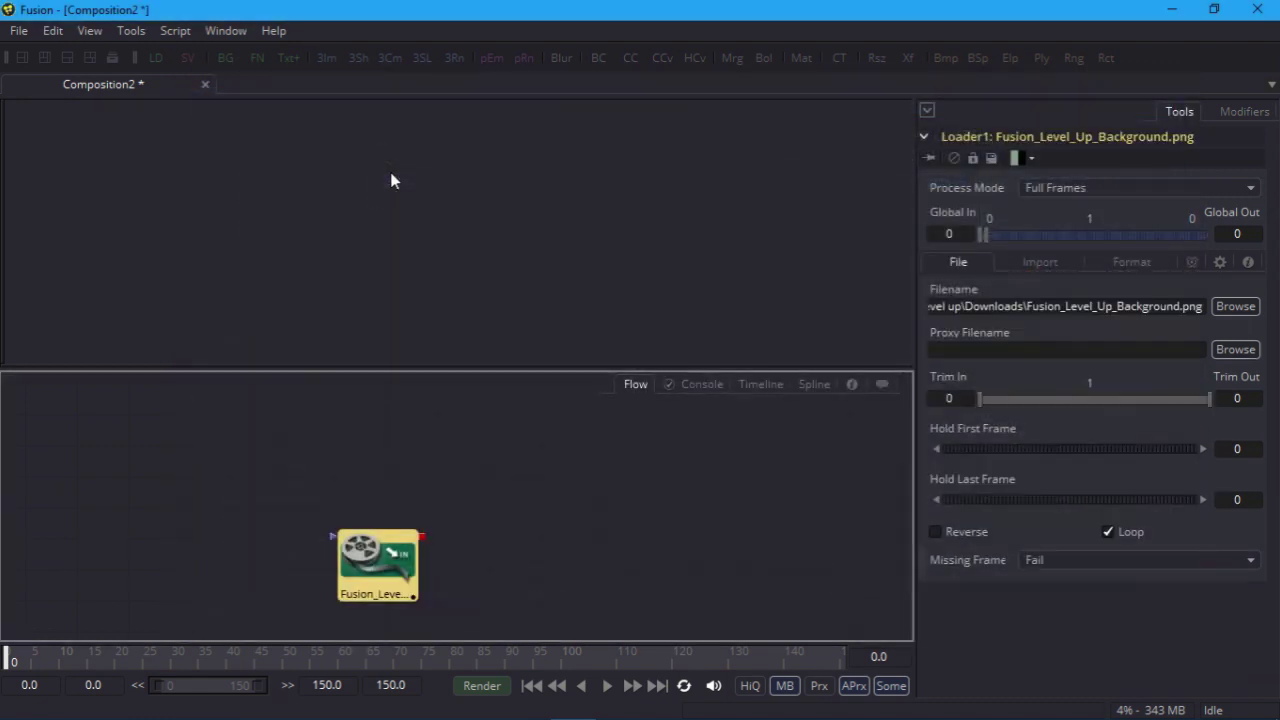
left_click(155, 58)
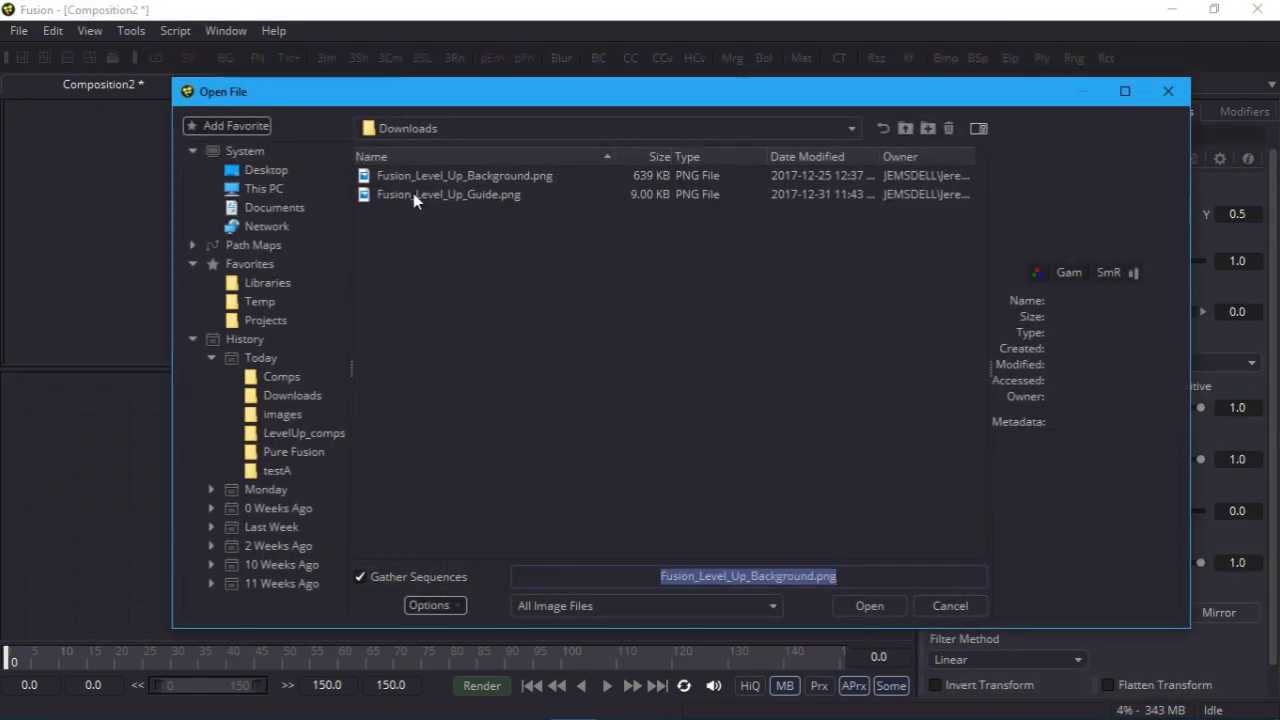
double_click(414, 194)
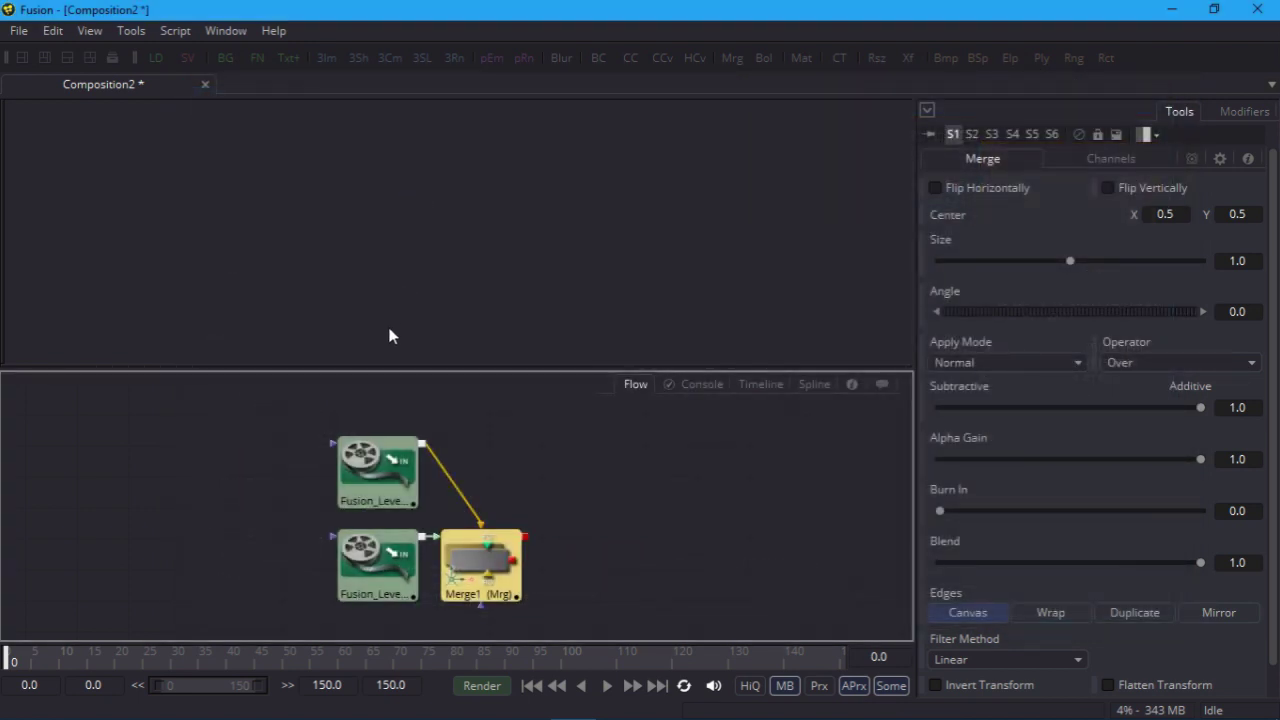
- Show the background fitted in the viewer, then display the guide image
left_click_drag(405, 438, 418, 335)
left_click(116, 335)
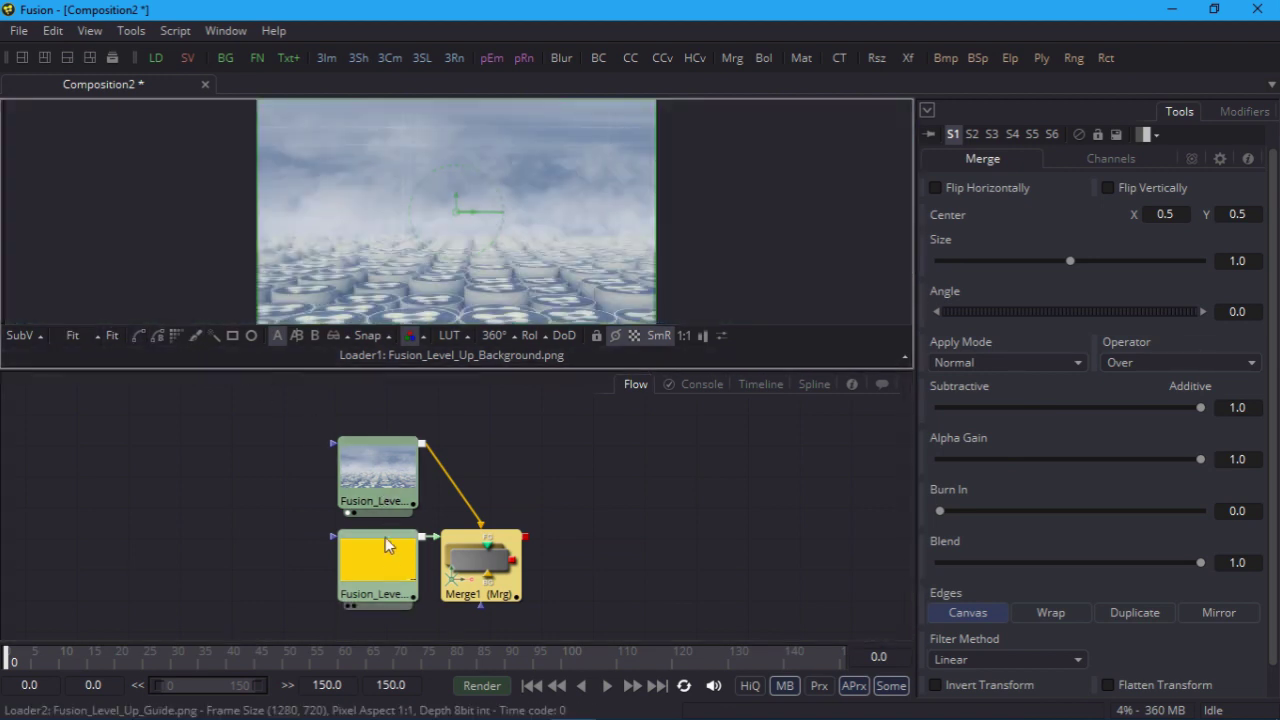
left_click_drag(386, 555, 435, 297)
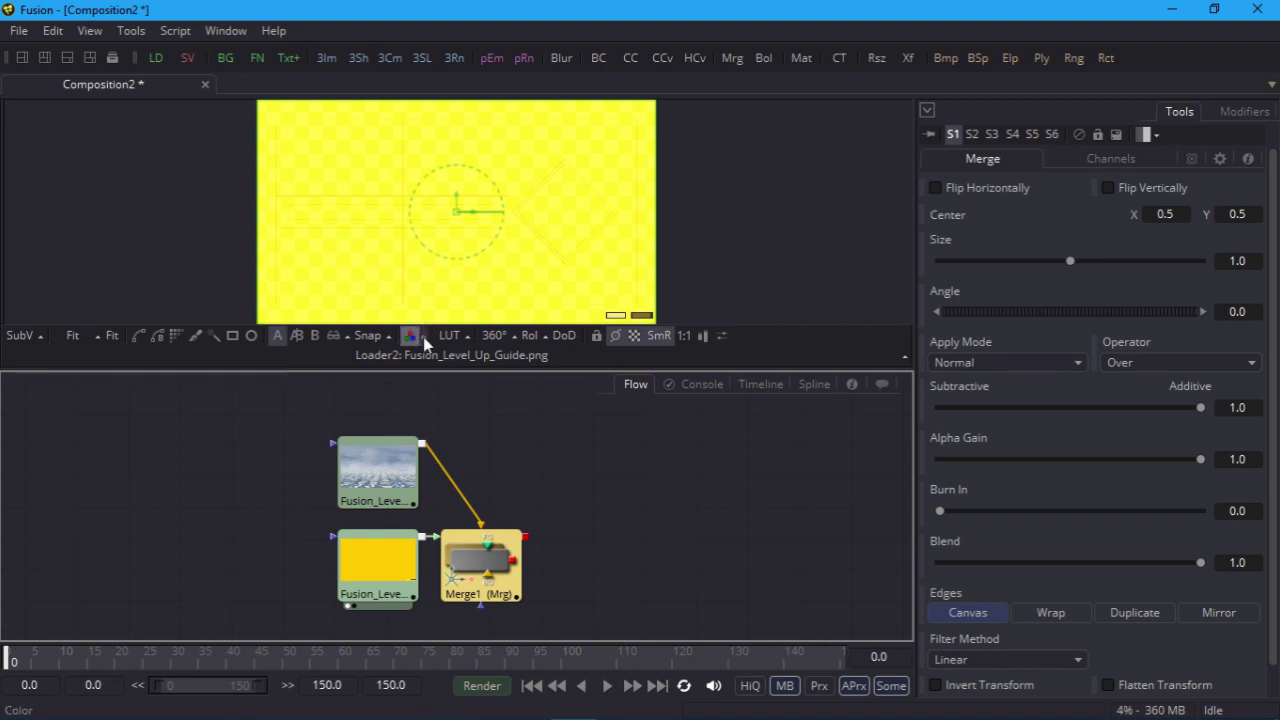
left_click(425, 340)
- Inspect the guide's alpha channel, then return the viewer to Color
left_click(446, 318)
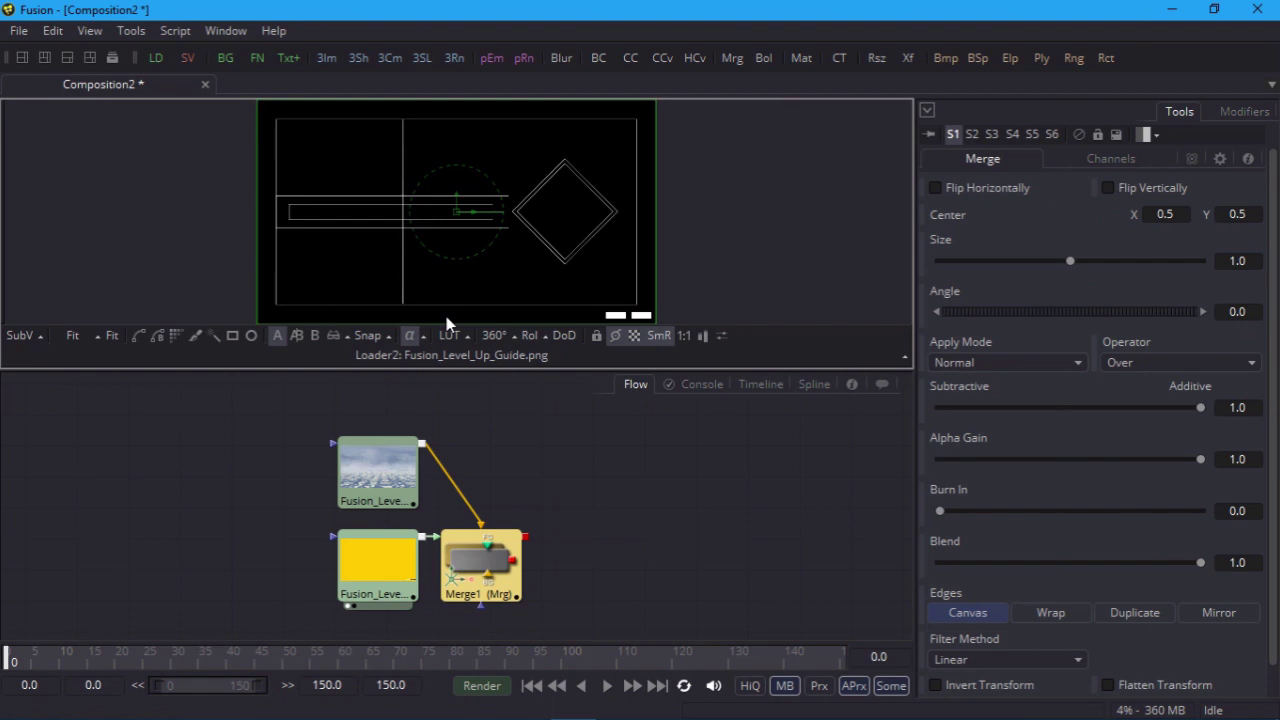
left_click(424, 334)
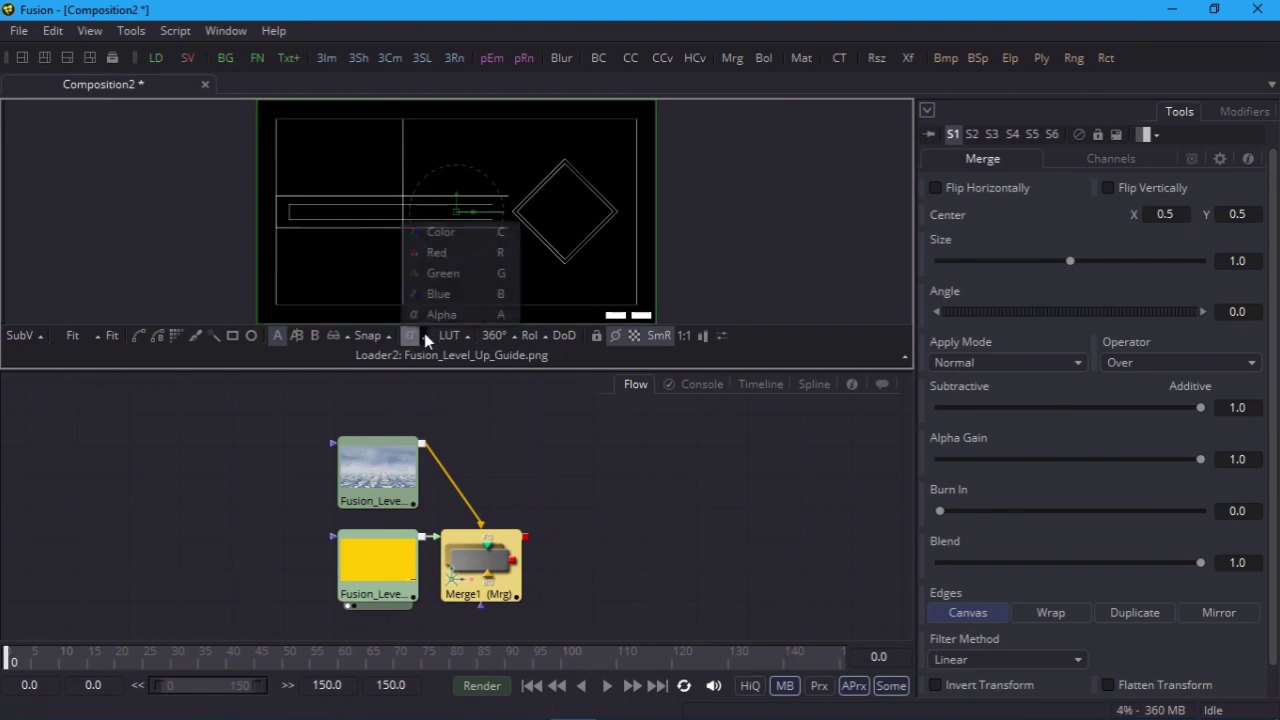
left_click(449, 232)
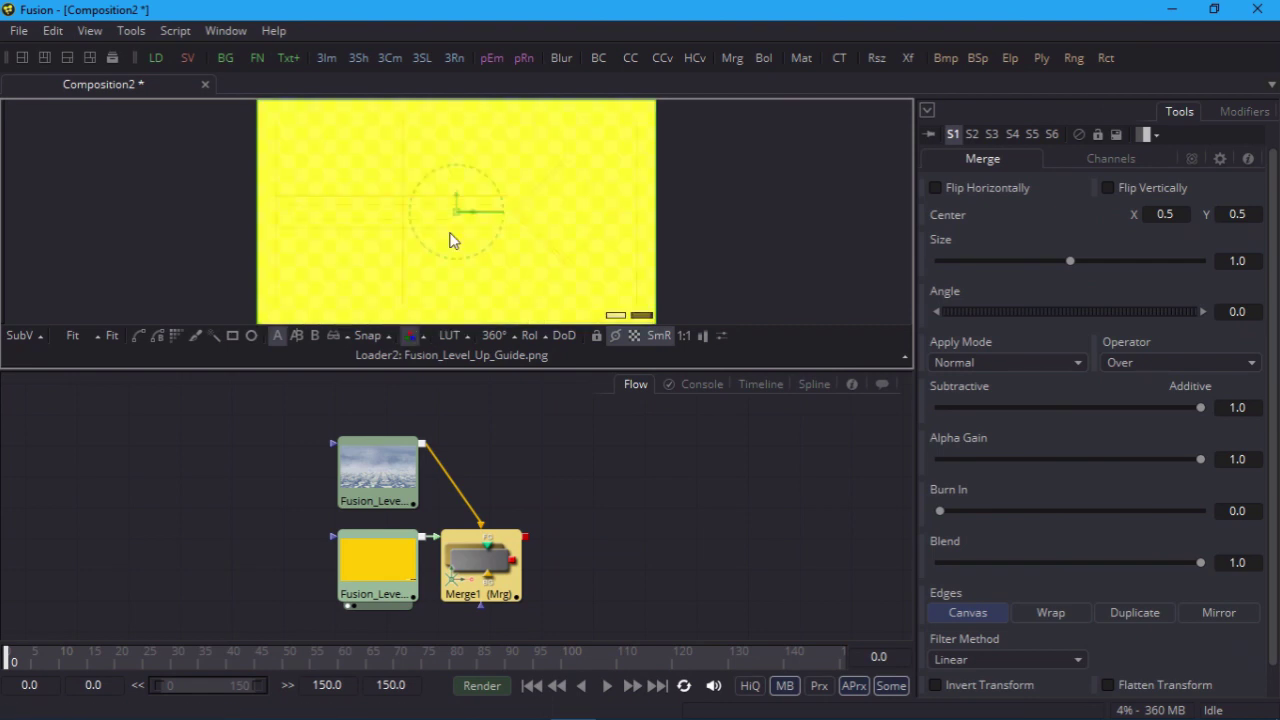
- Enable Post-Multiply by Alpha on the guide loader and turn off the checker underlay
left_click(386, 562)
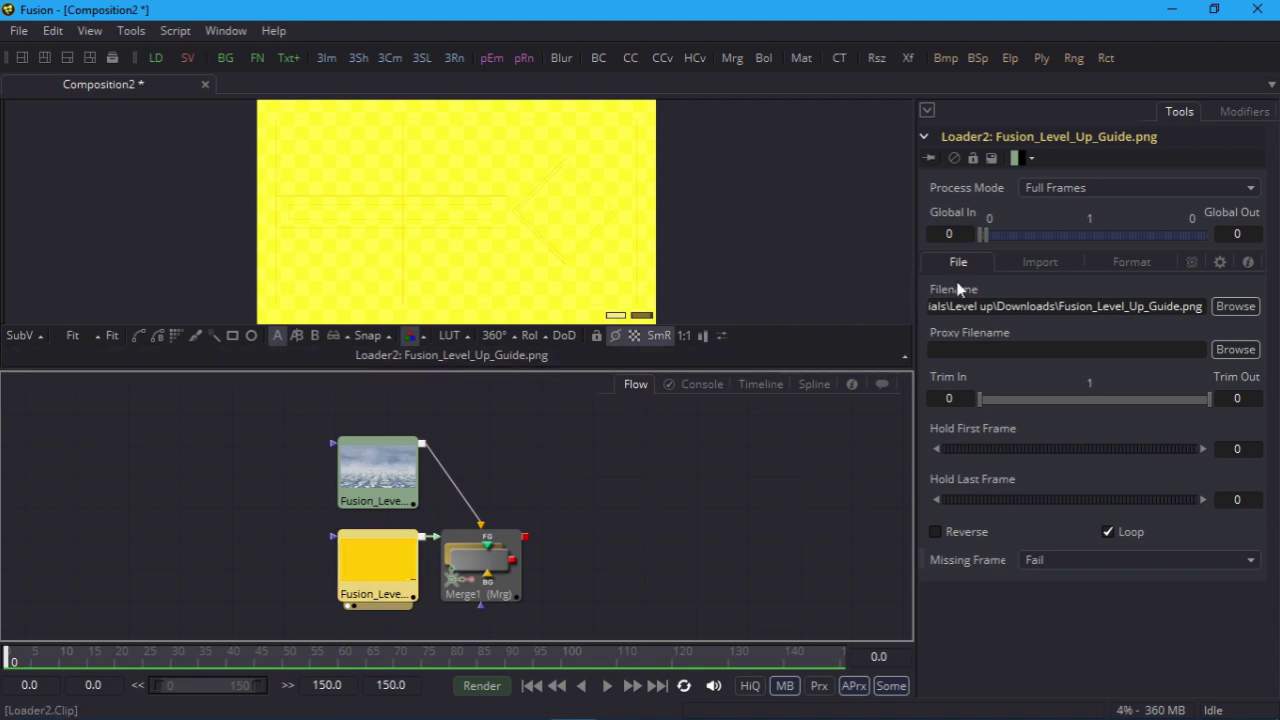
left_click(1038, 262)
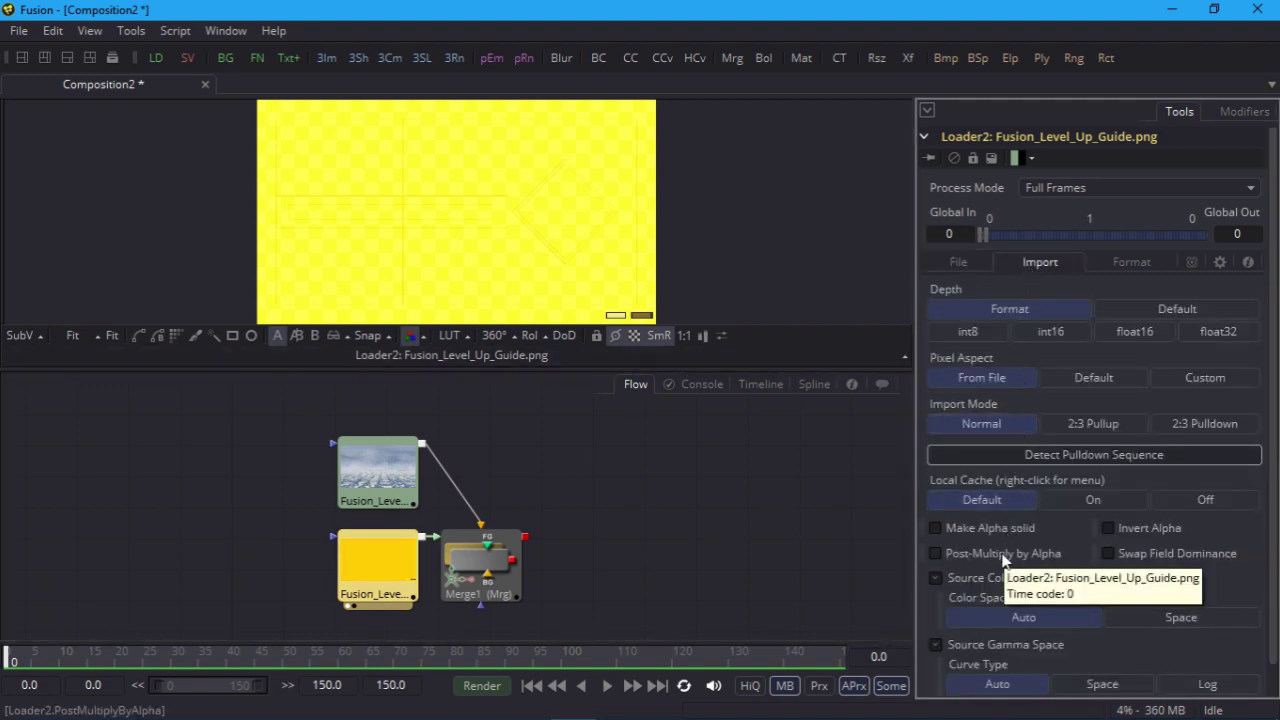
left_click(934, 553)
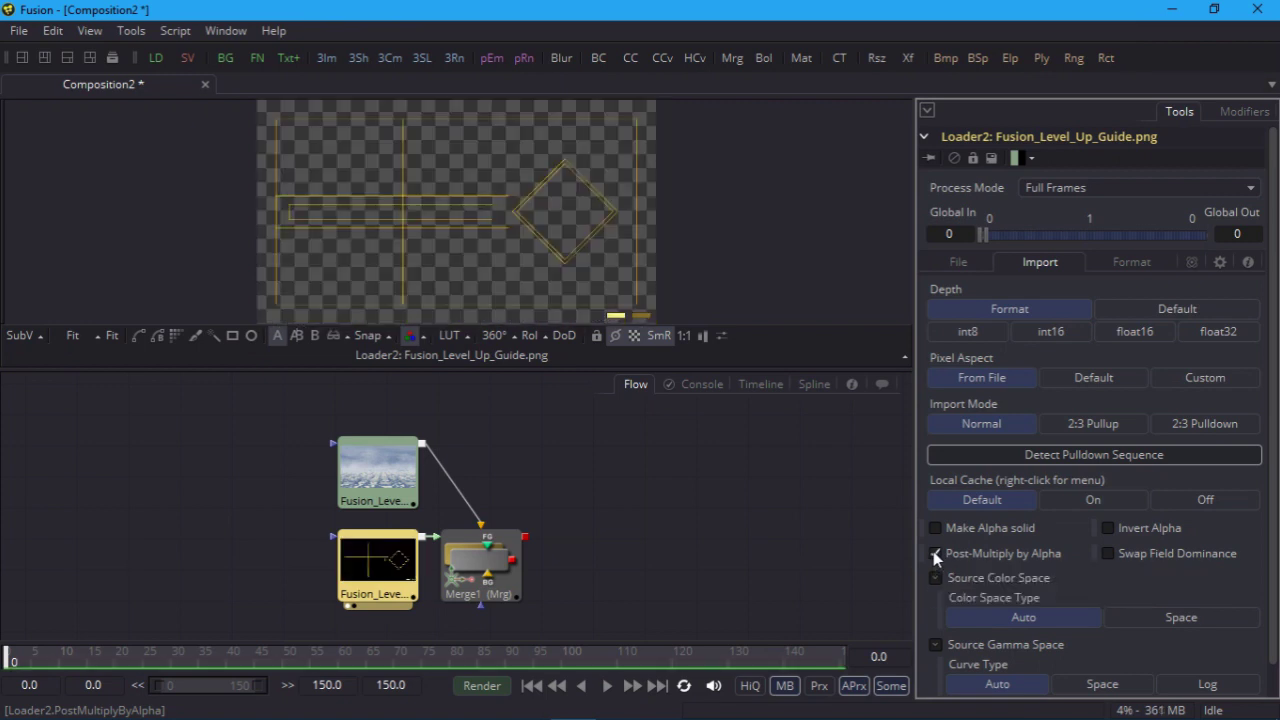
left_click(633, 337)
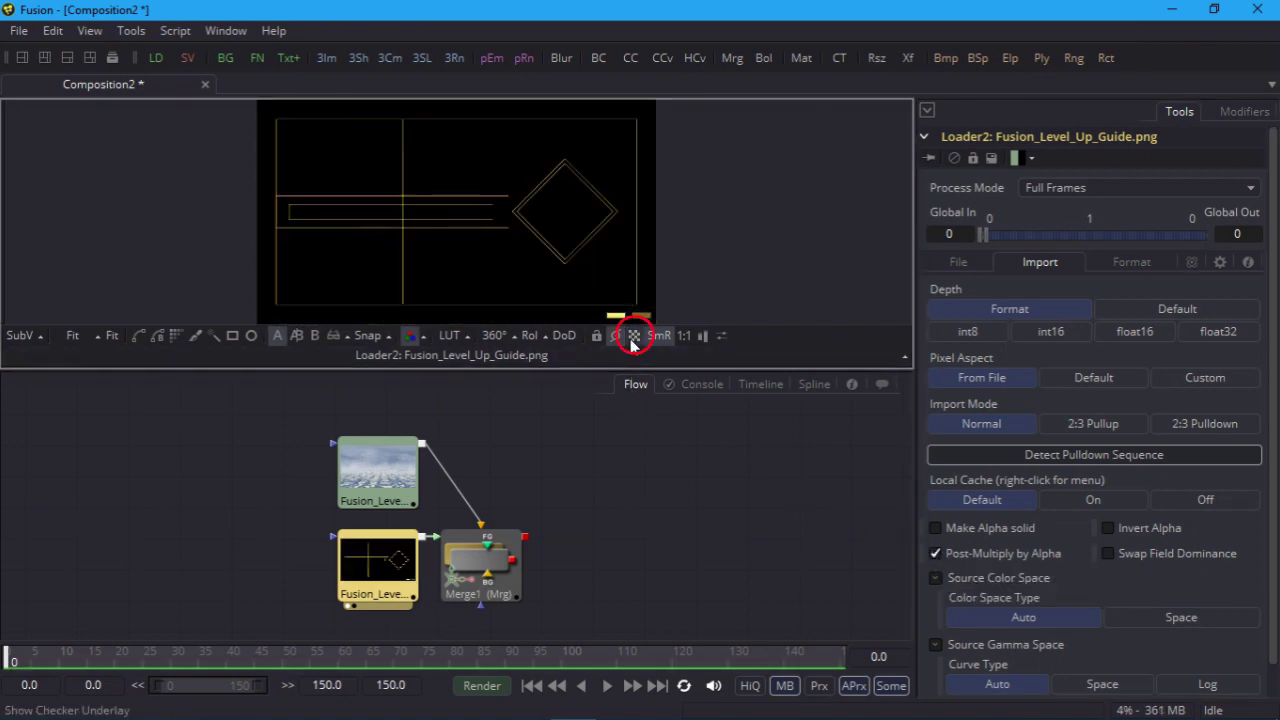
left_click(491, 559)
- View Merge1 and toggle the guide loader's pass-through to compare with and without guides
key("1")
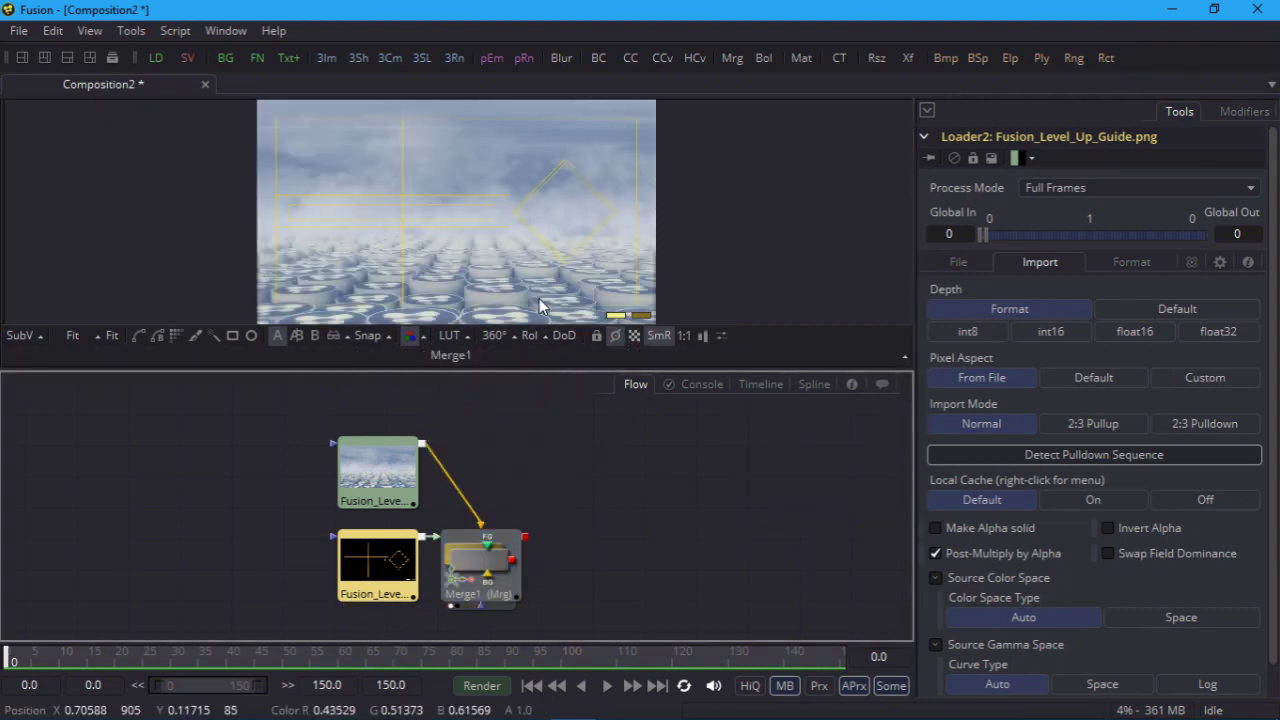
left_click(571, 443)
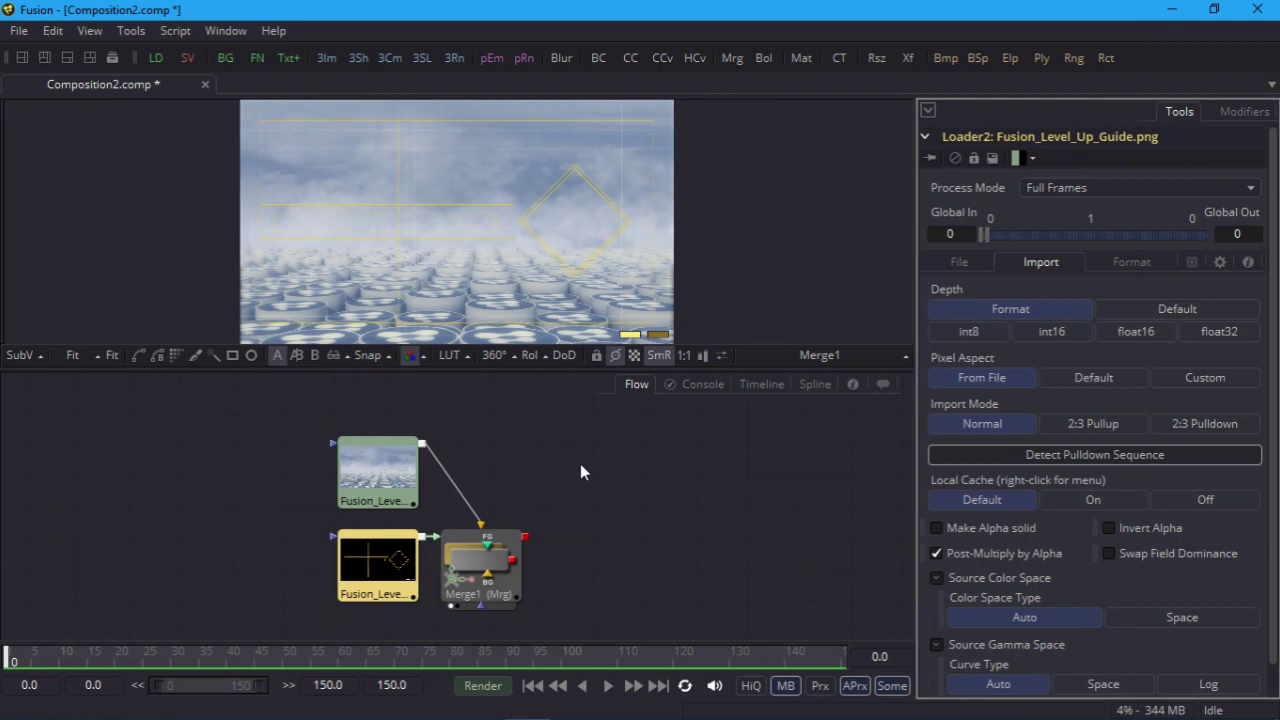
left_click(956, 159)
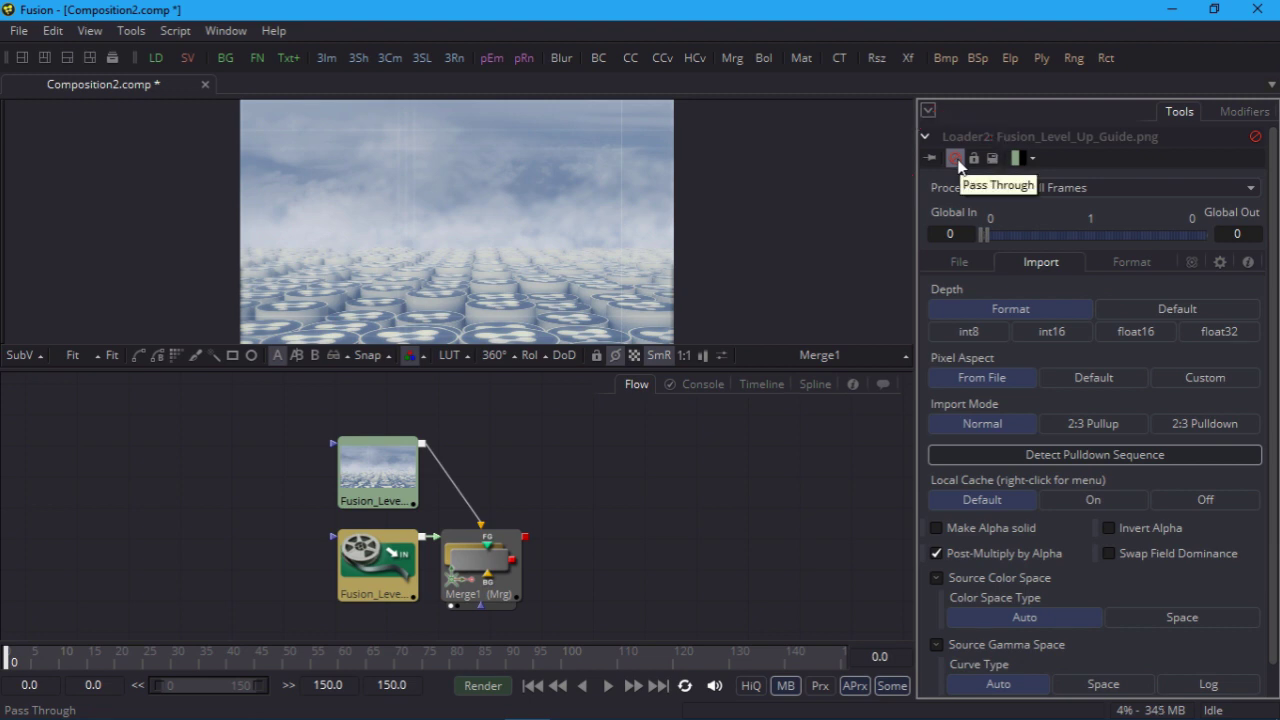
left_click(957, 159)
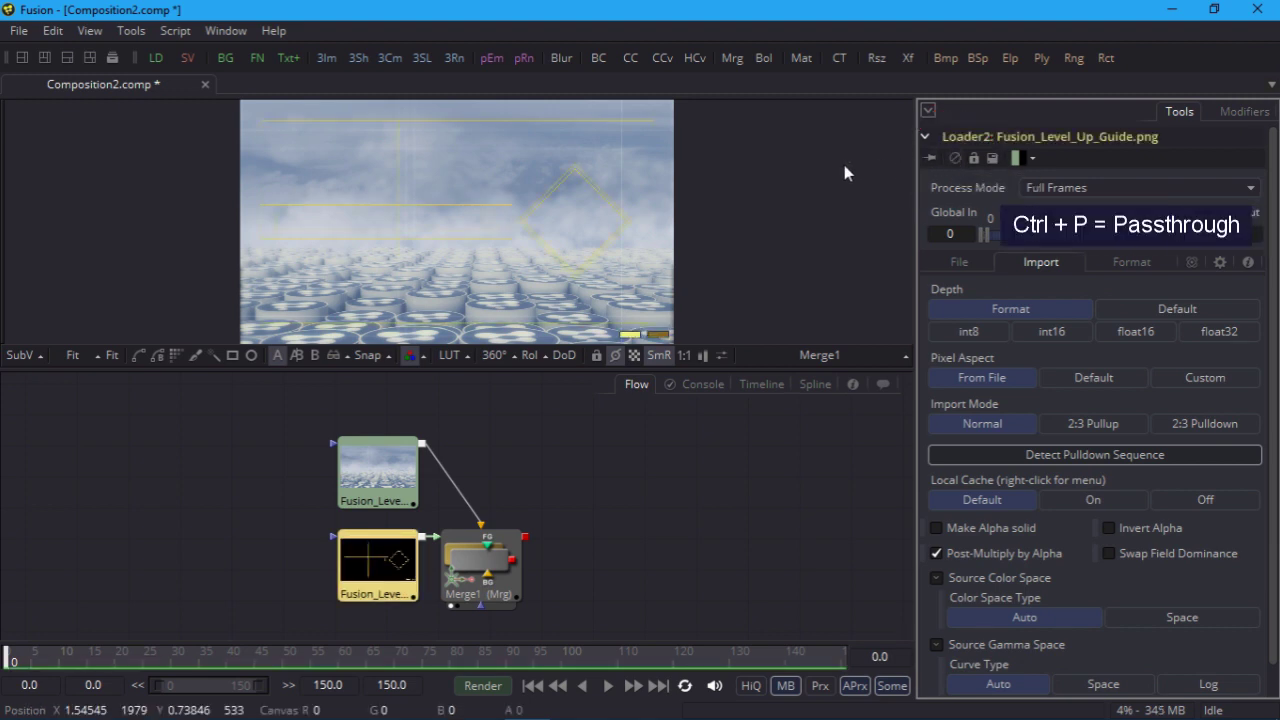
left_click(20, 33)
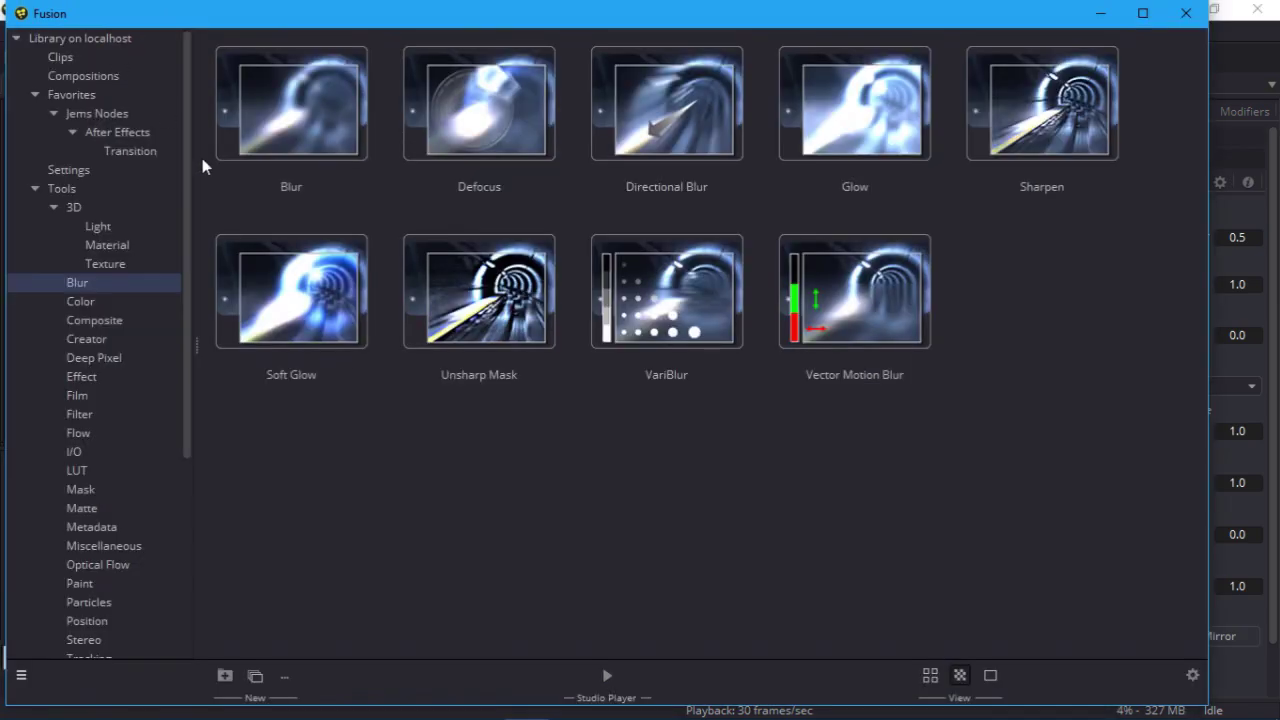
- Add a Soft Glow after Merge1, view it, and lower its Gain to 0.827
double_click(298, 310)
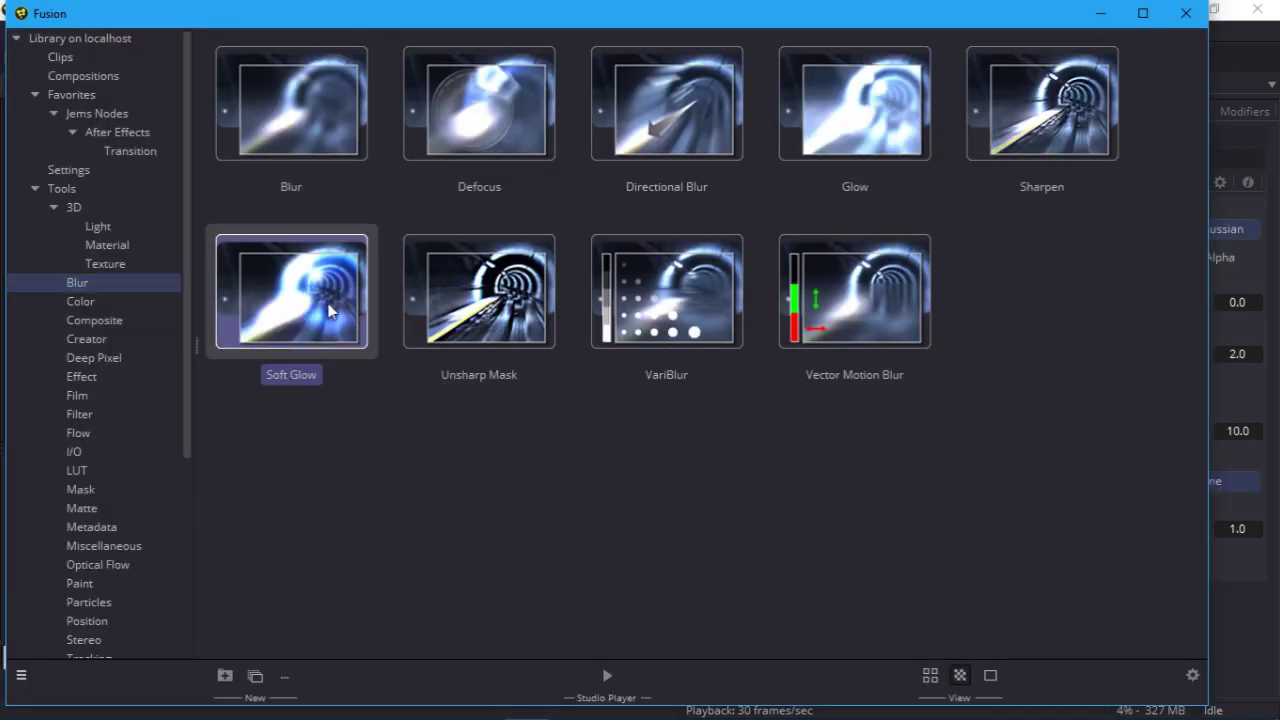
left_click(1187, 14)
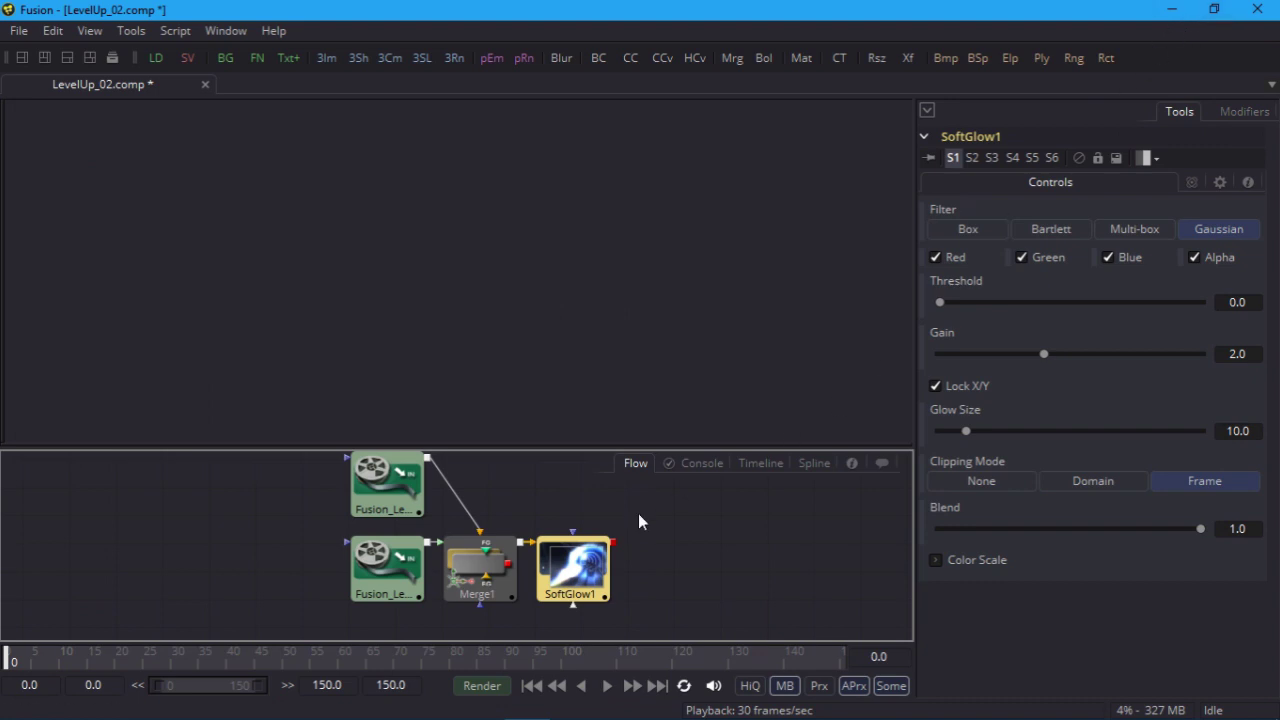
key("1")
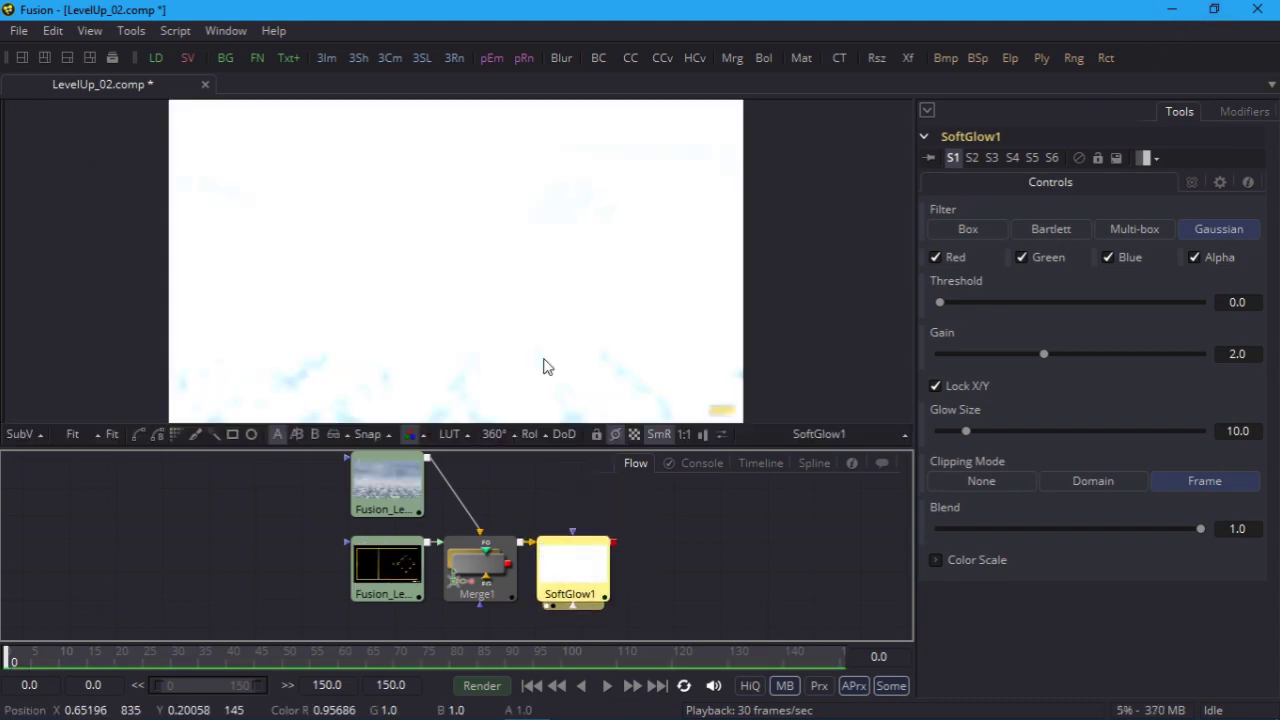
left_click_drag(1043, 354, 982, 355)
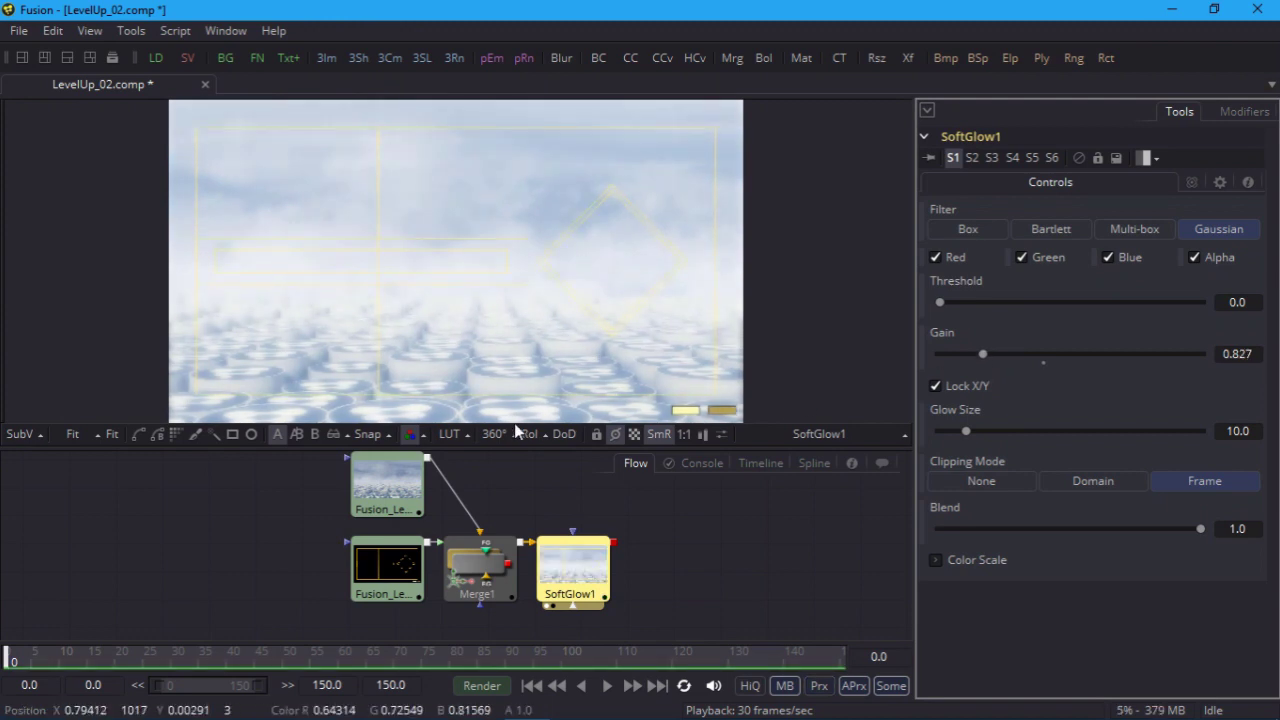
- Add a Rectangle mask to SoftGlow1 and set its Gain to 0.4
left_click(232, 436)
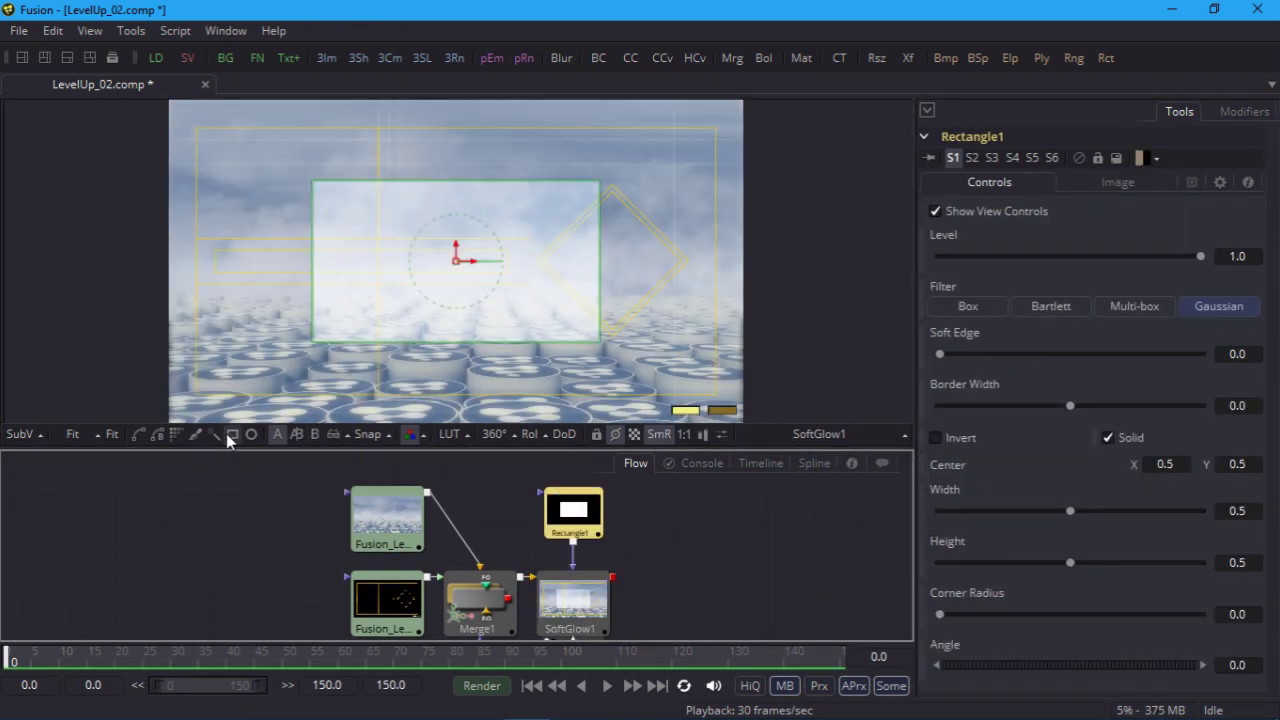
left_click(566, 605)
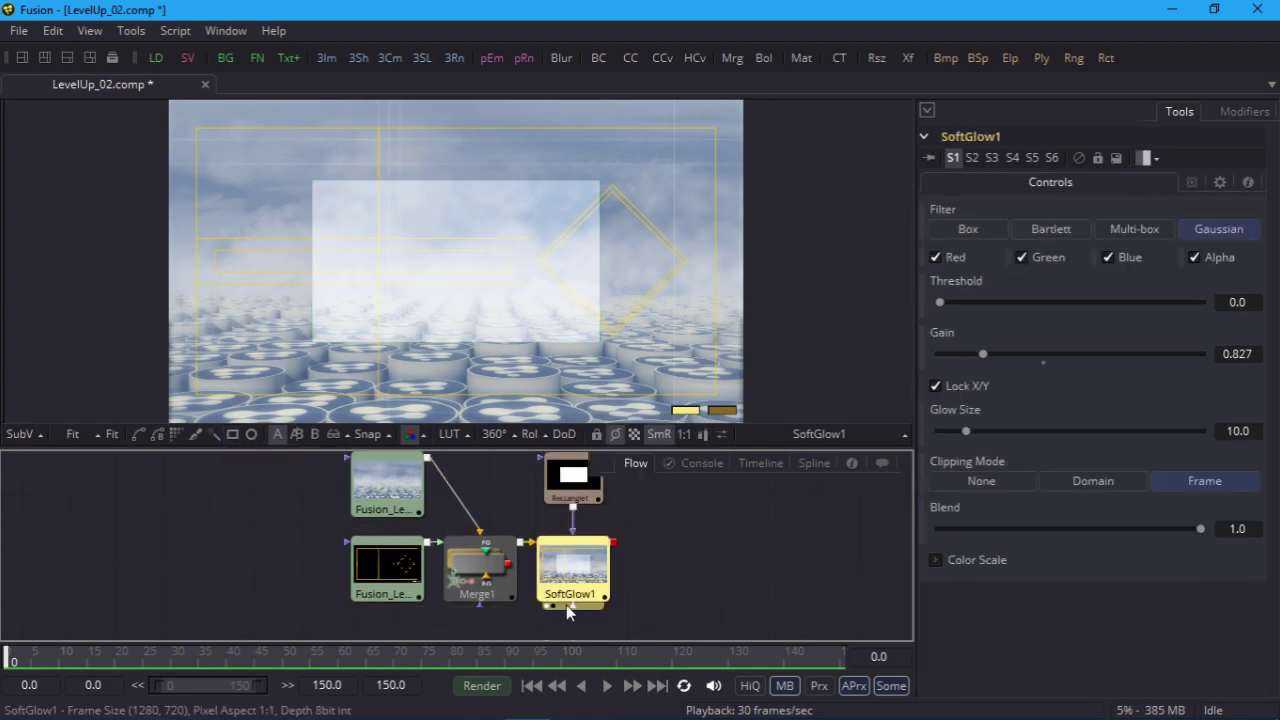
mouse_move(985, 362)
left_mouse_down()
mouse_move(968, 367)
mouse_move(1001, 359)
left_mouse_up()
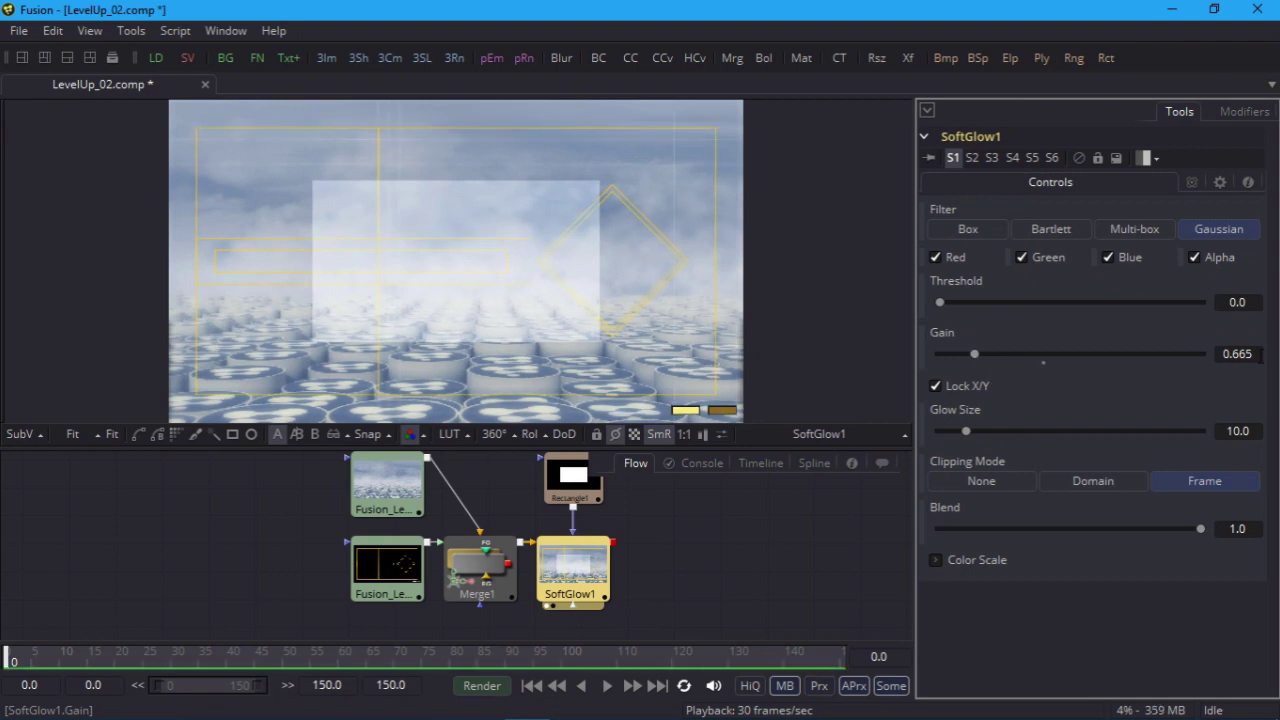
key("Tab")
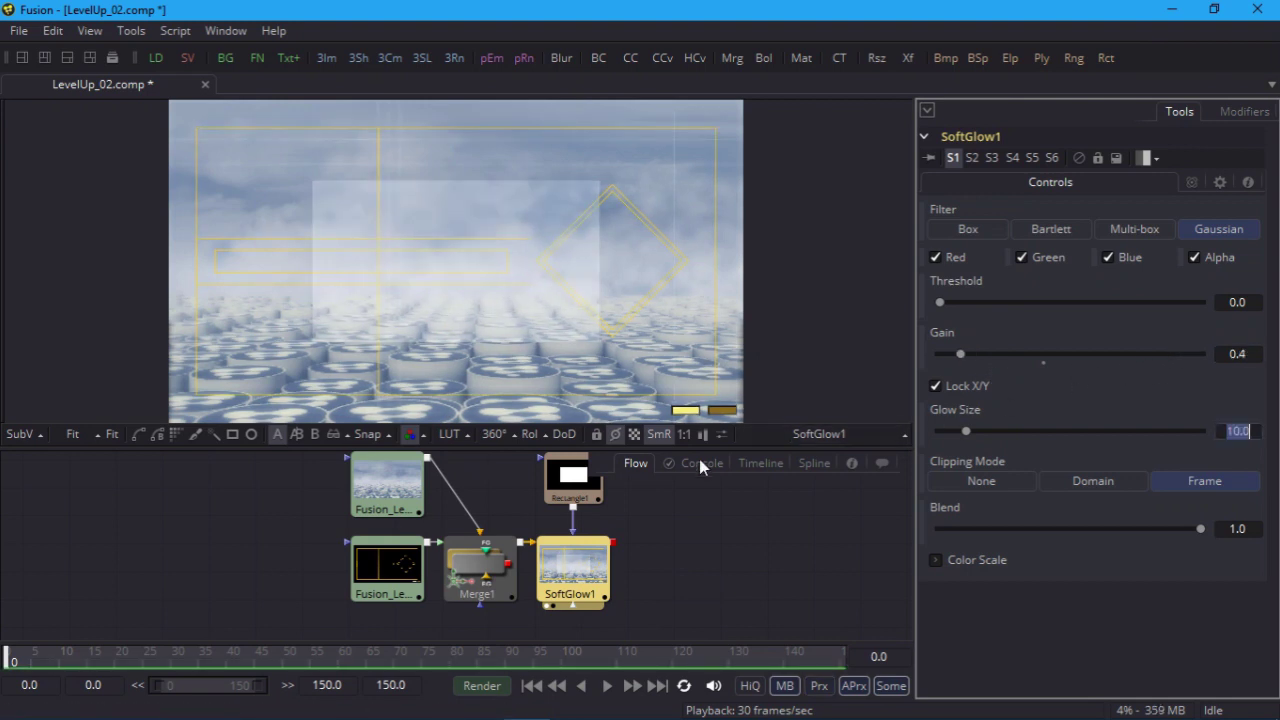
- Resize Rectangle1 to width 0.585, height 0.823, centre X 0.659 covering the right side
left_click(568, 487)
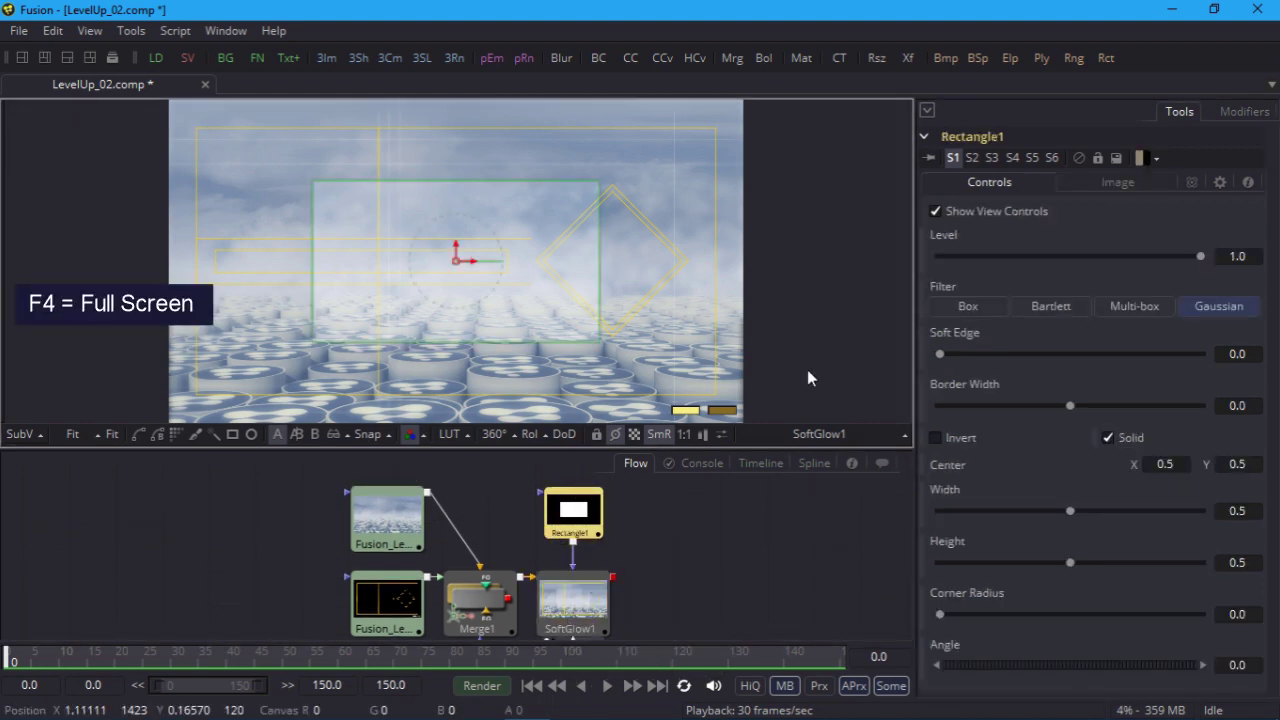
key("F4")
left_click_drag(653, 356, 790, 361)
left_click_drag(808, 235, 809, 148)
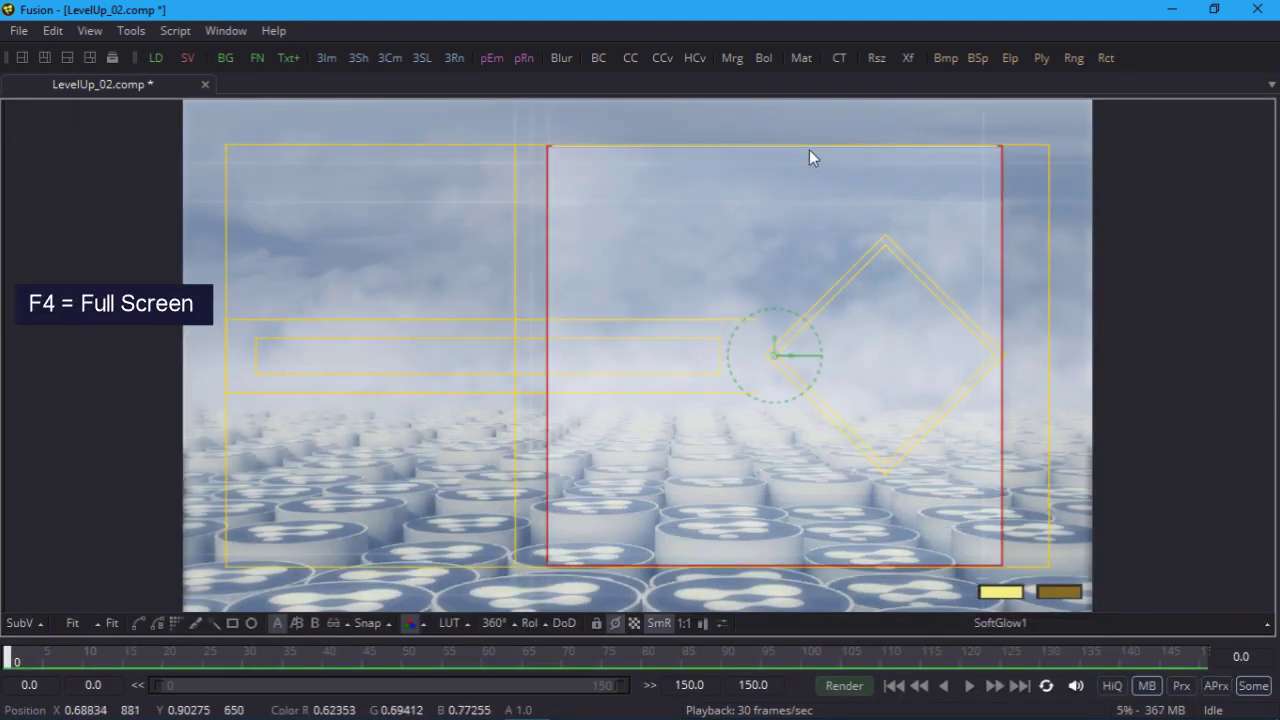
left_click_drag(1002, 360, 1050, 379)
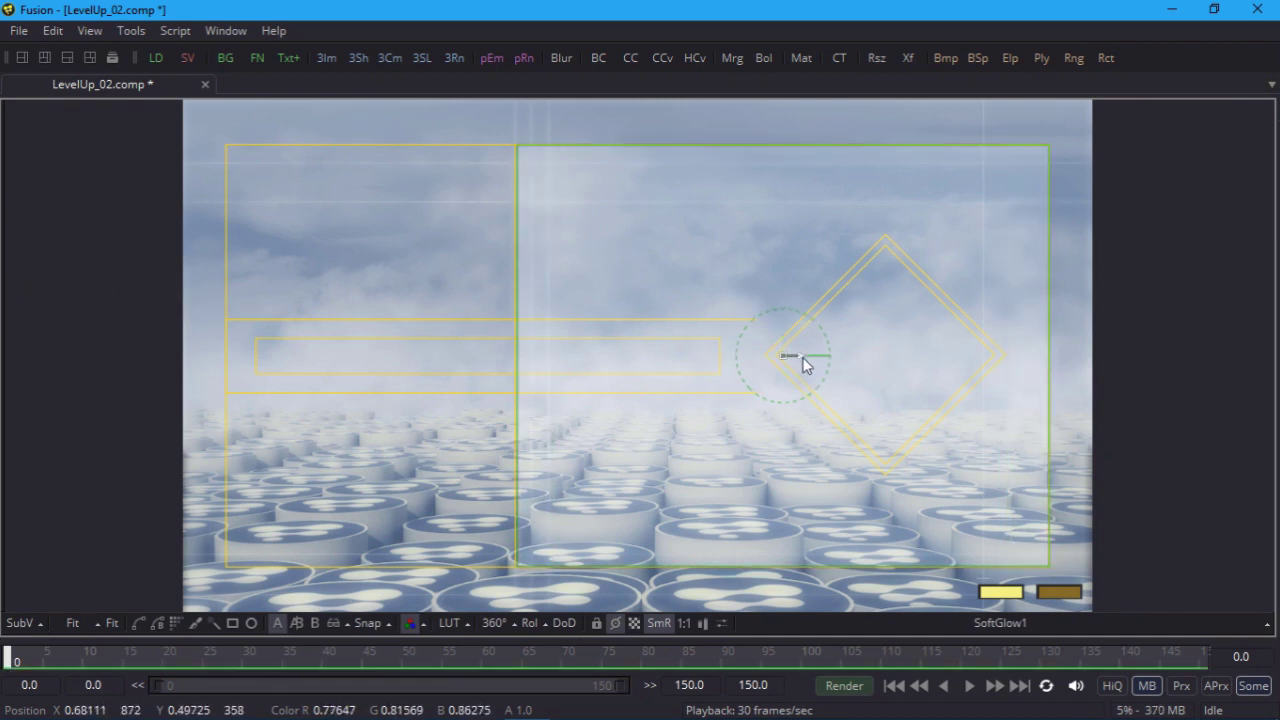
key("F4")
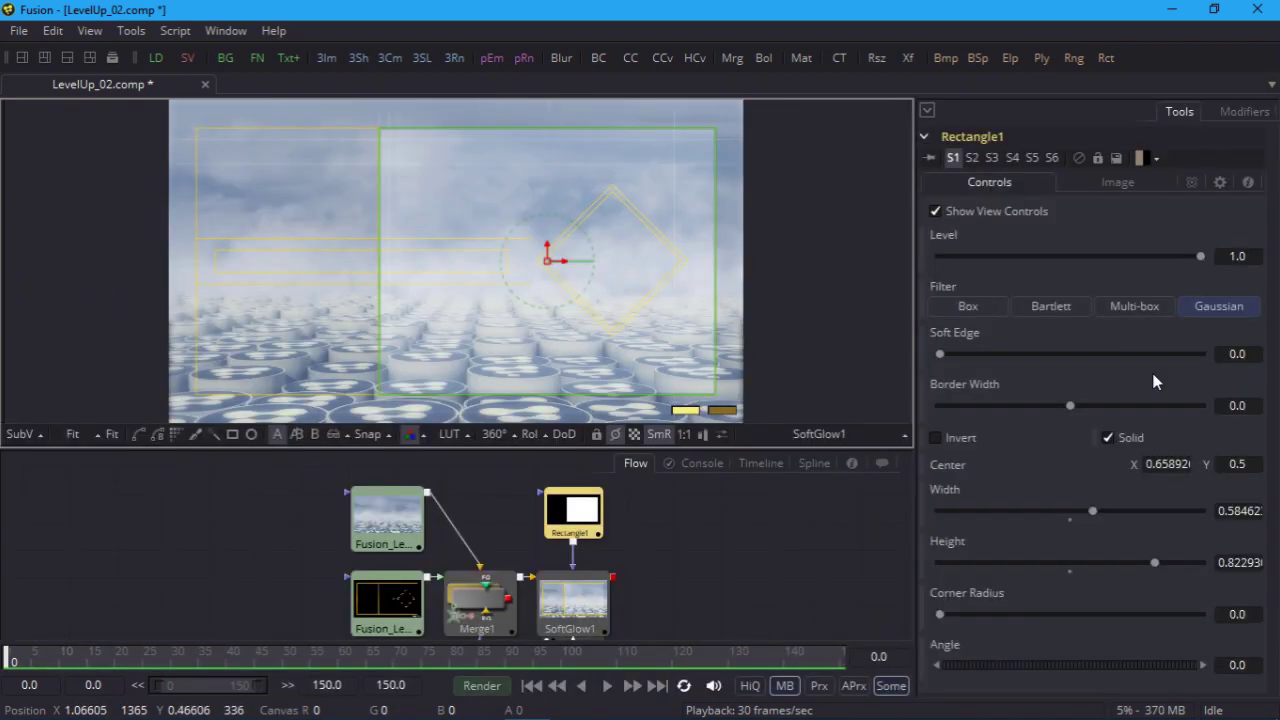
- Add a second Rectangle mask and reselect SoftGlow1
left_click(232, 436)
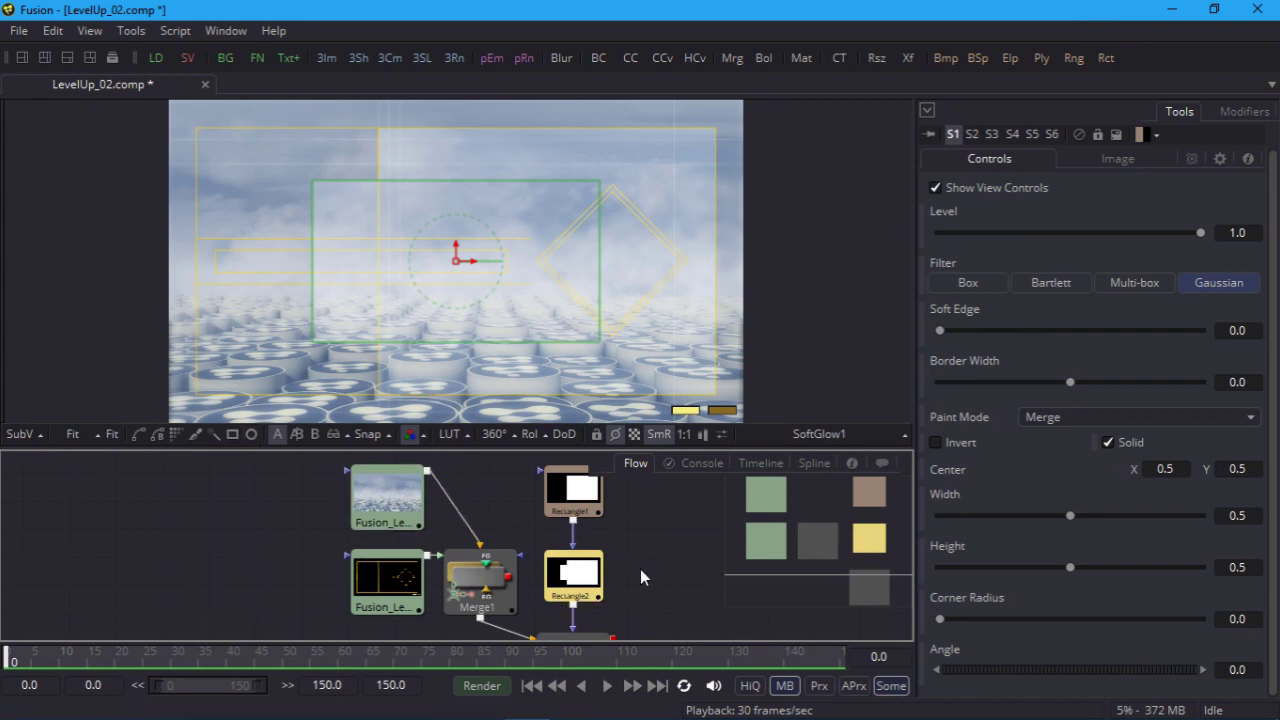
scroll(640, 570, "down", 3)
left_click_drag(640, 570, 580, 529)
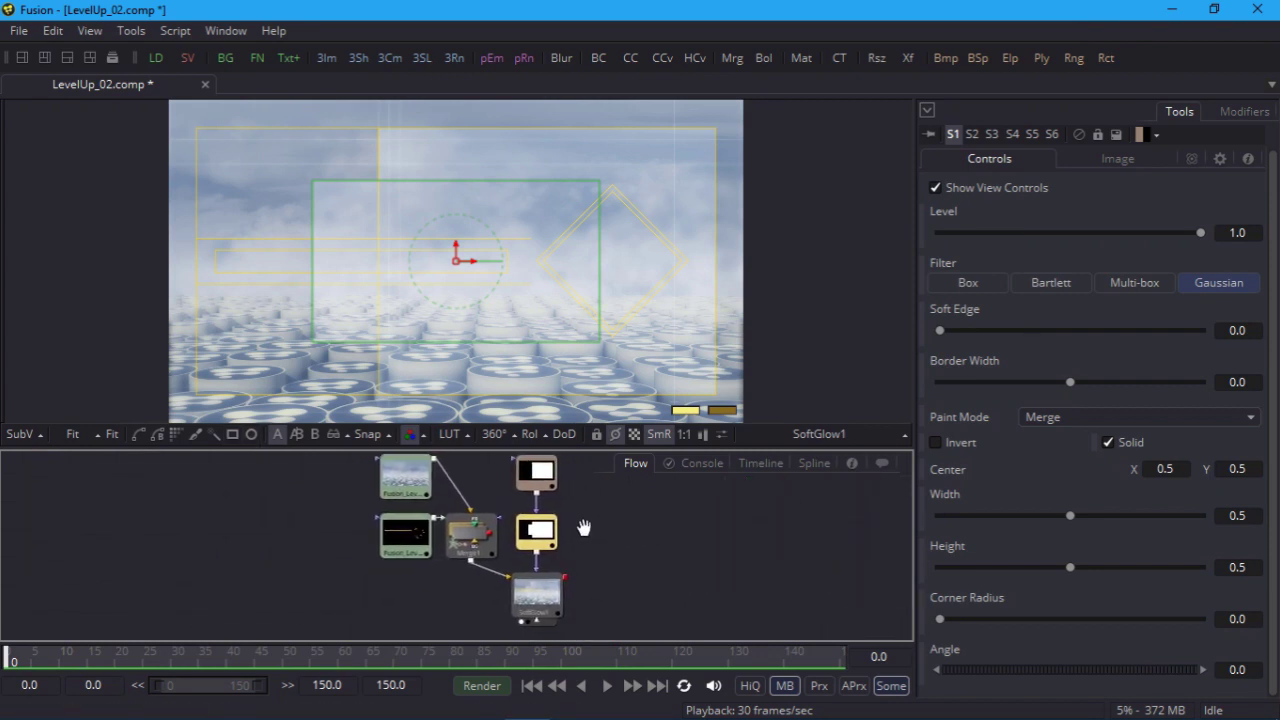
left_click(530, 600)
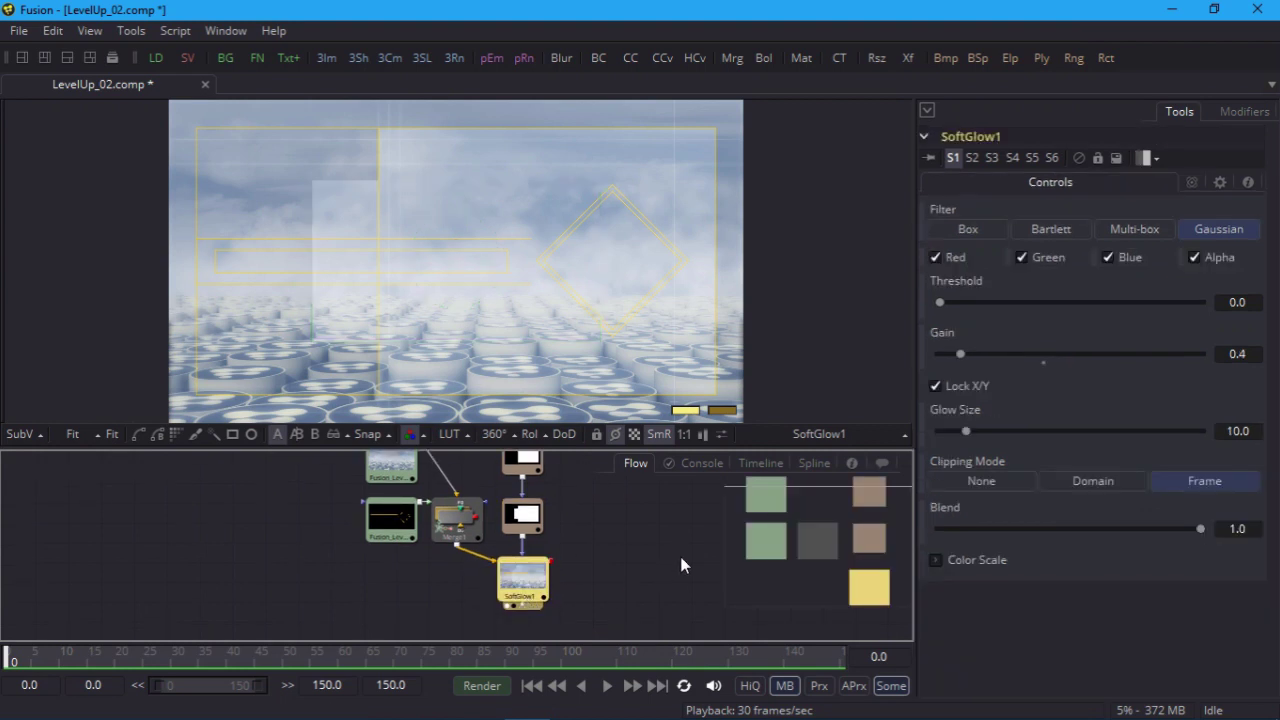
- Store Gain 0.953 in SoftGlow1's S2 setting, comparing it against S1's 0.4
left_click(972, 158)
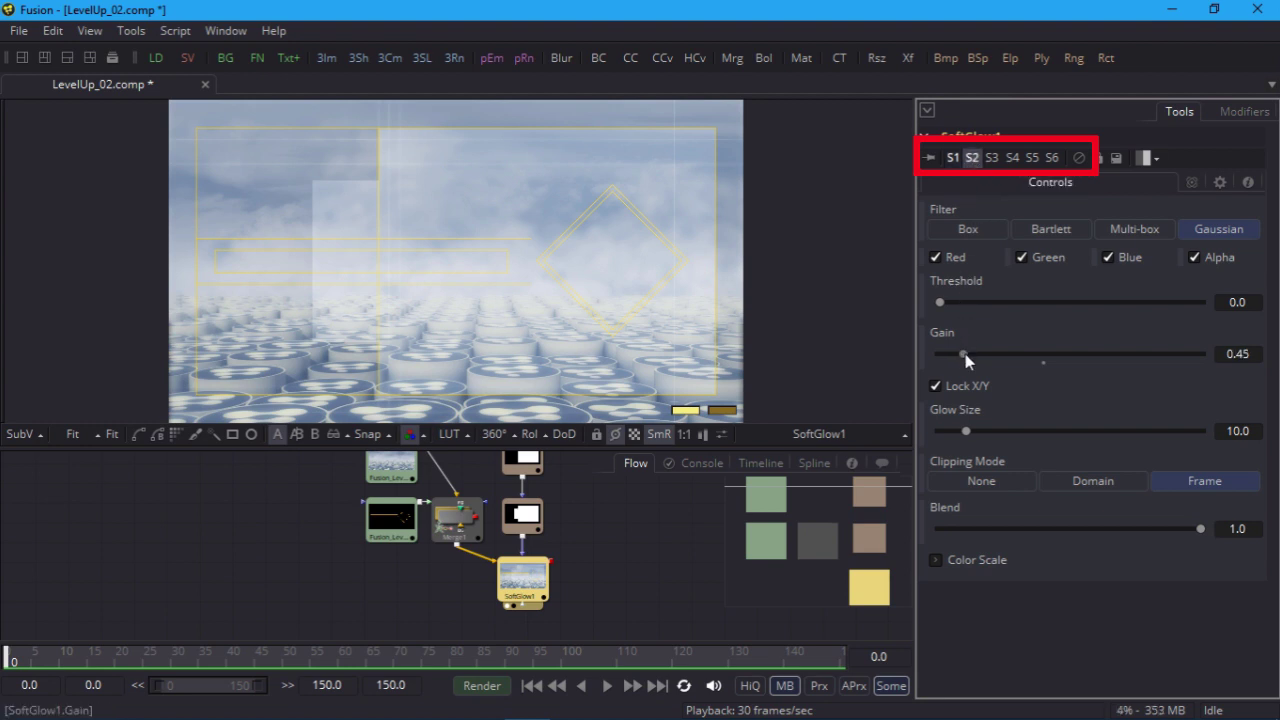
left_click_drag(966, 360, 989, 368)
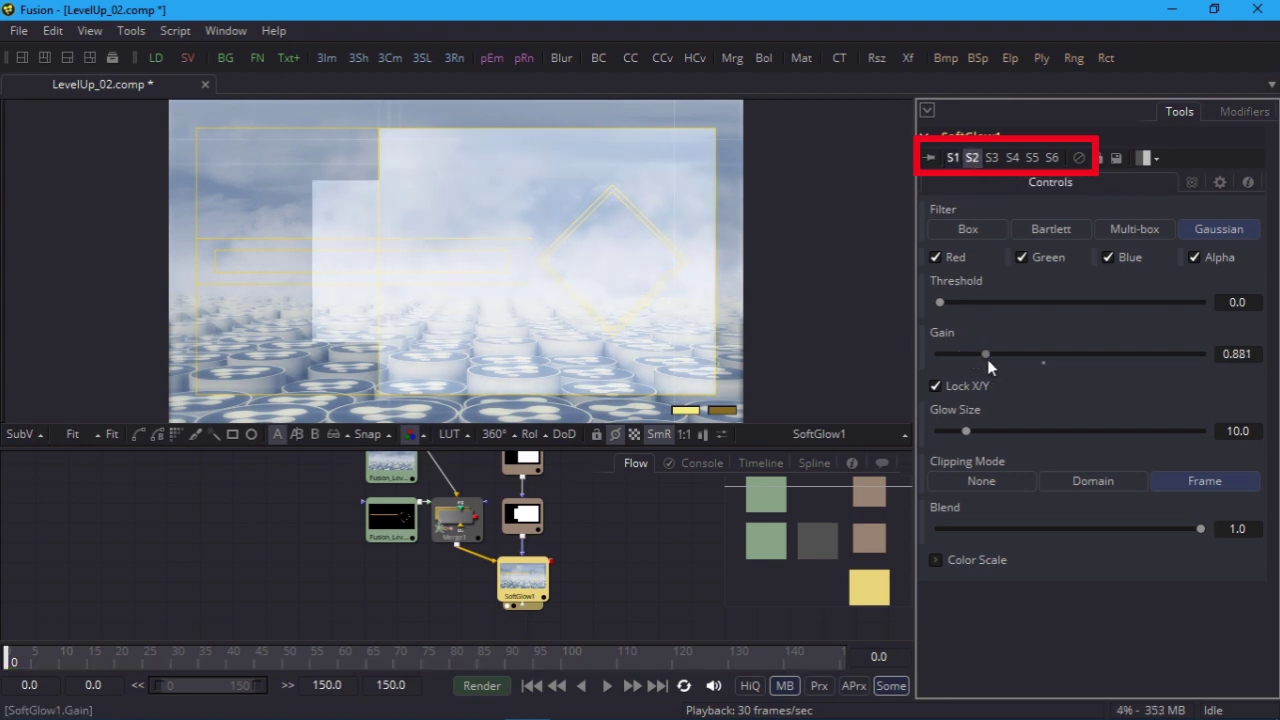
left_click(954, 159)
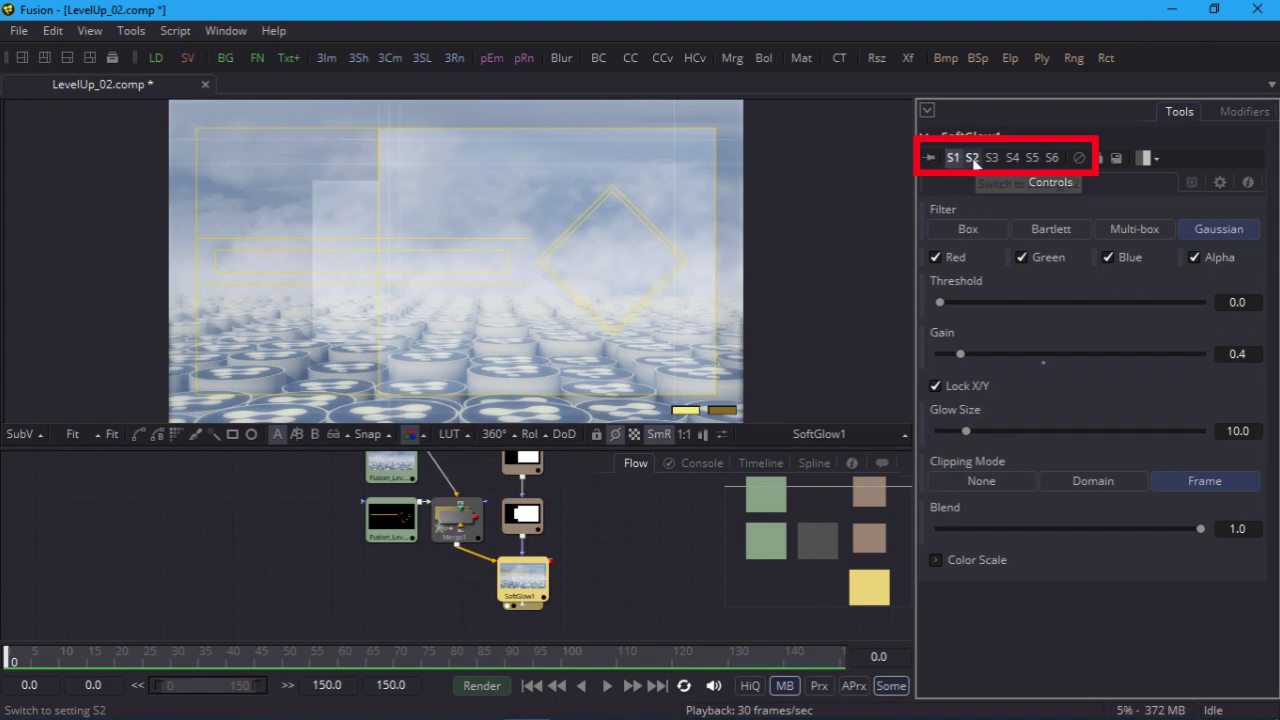
left_click(972, 158)
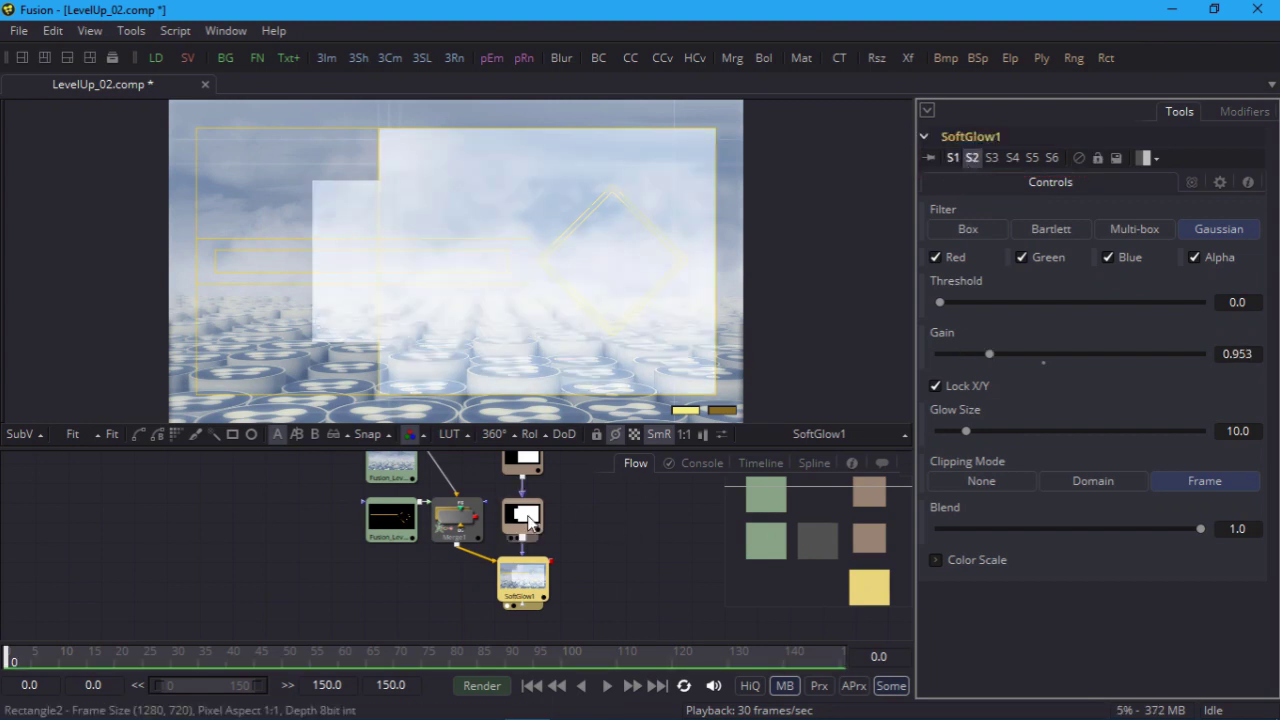
- Rename the second rectangle mask to WipeGlow
left_click(522, 514)
right_click(527, 514)
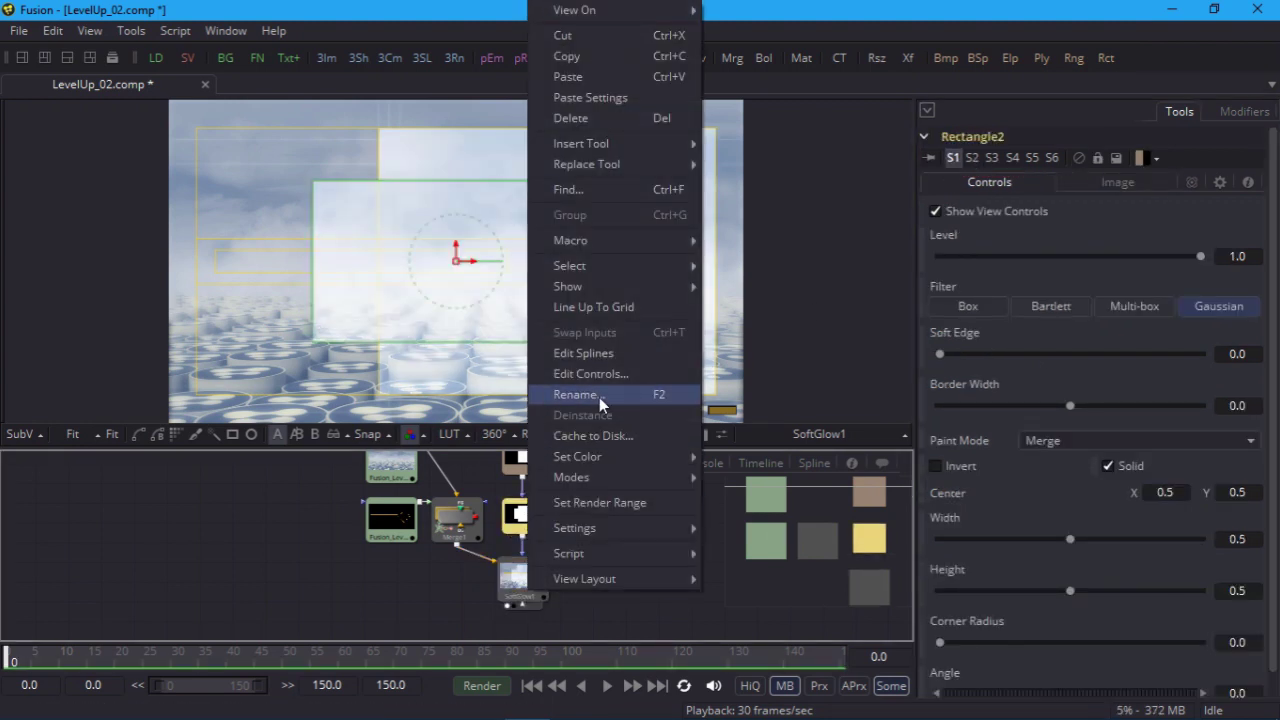
left_click(599, 397)
type("WipeGlow")
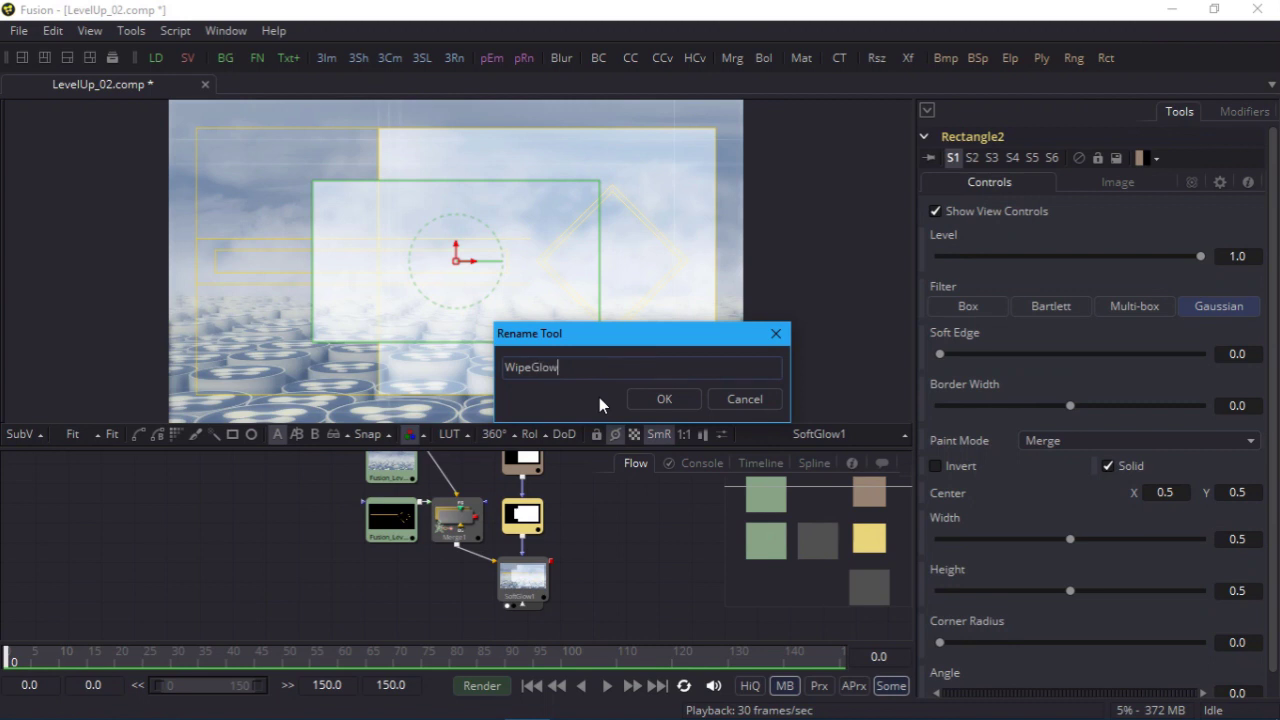
key("Return")
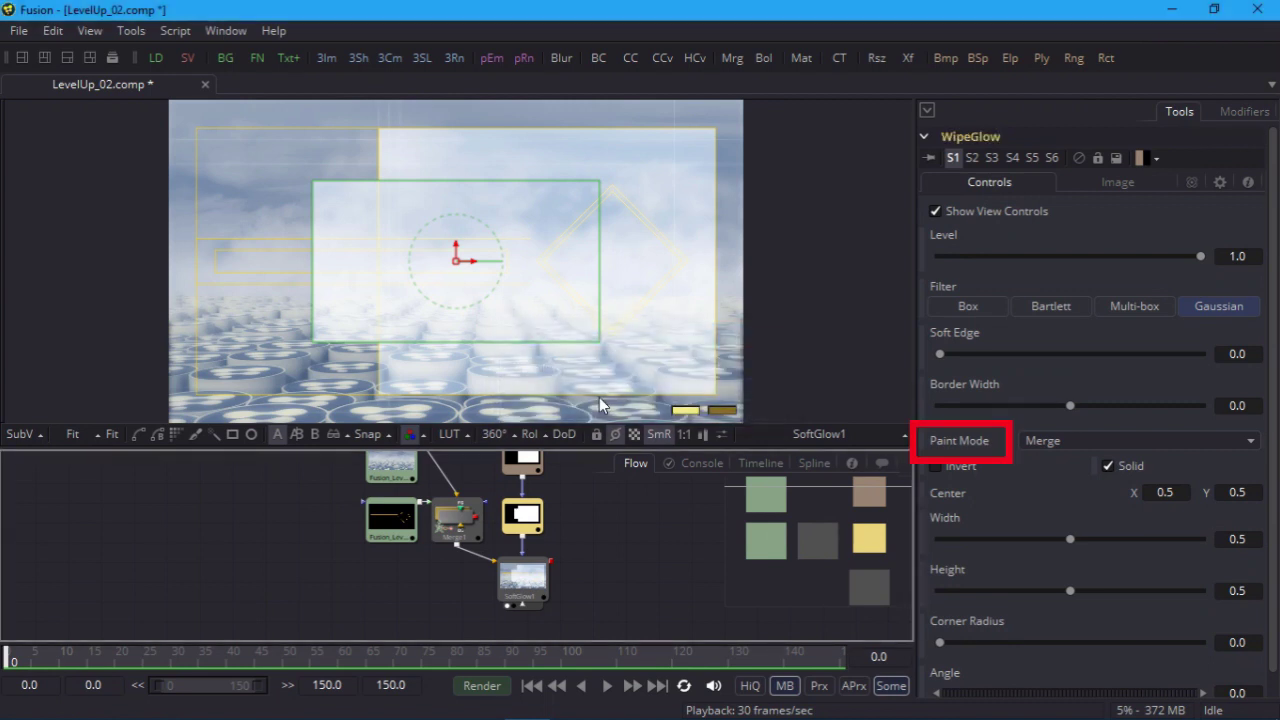
- Try Subtract and Invert paint modes on WipeGlow, settling on Multiply
left_click(1073, 440)
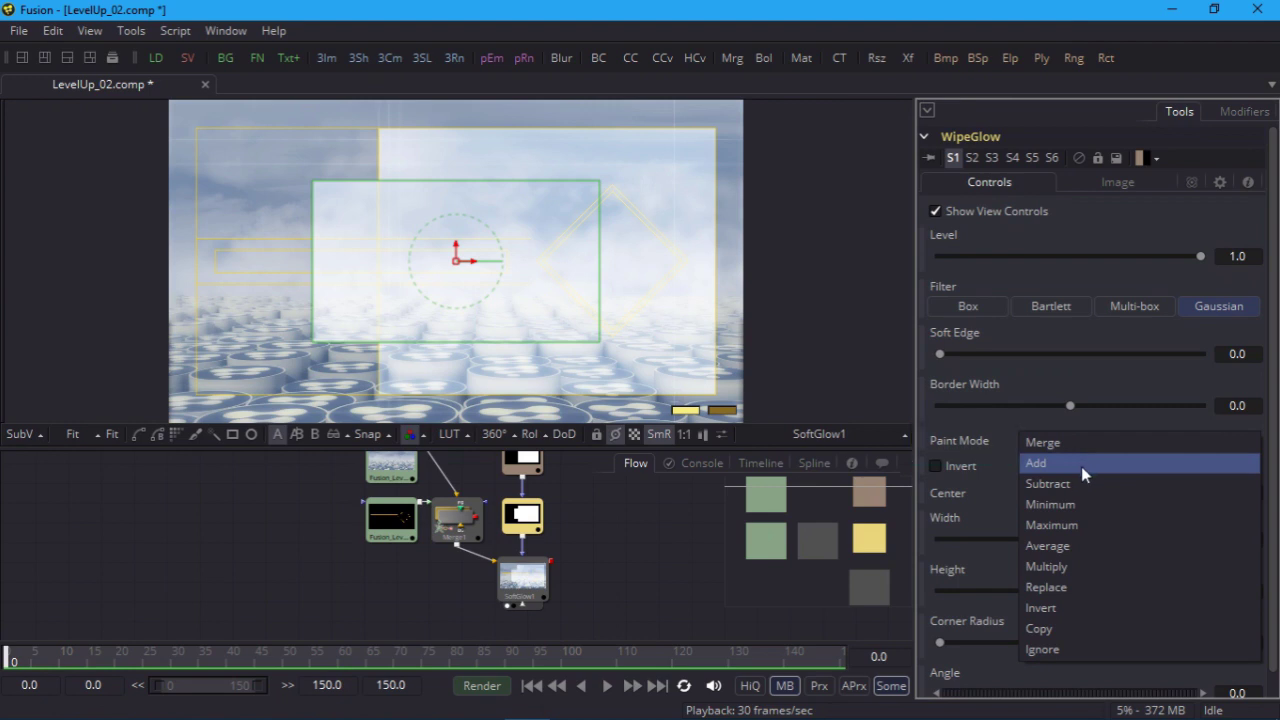
left_click(1088, 483)
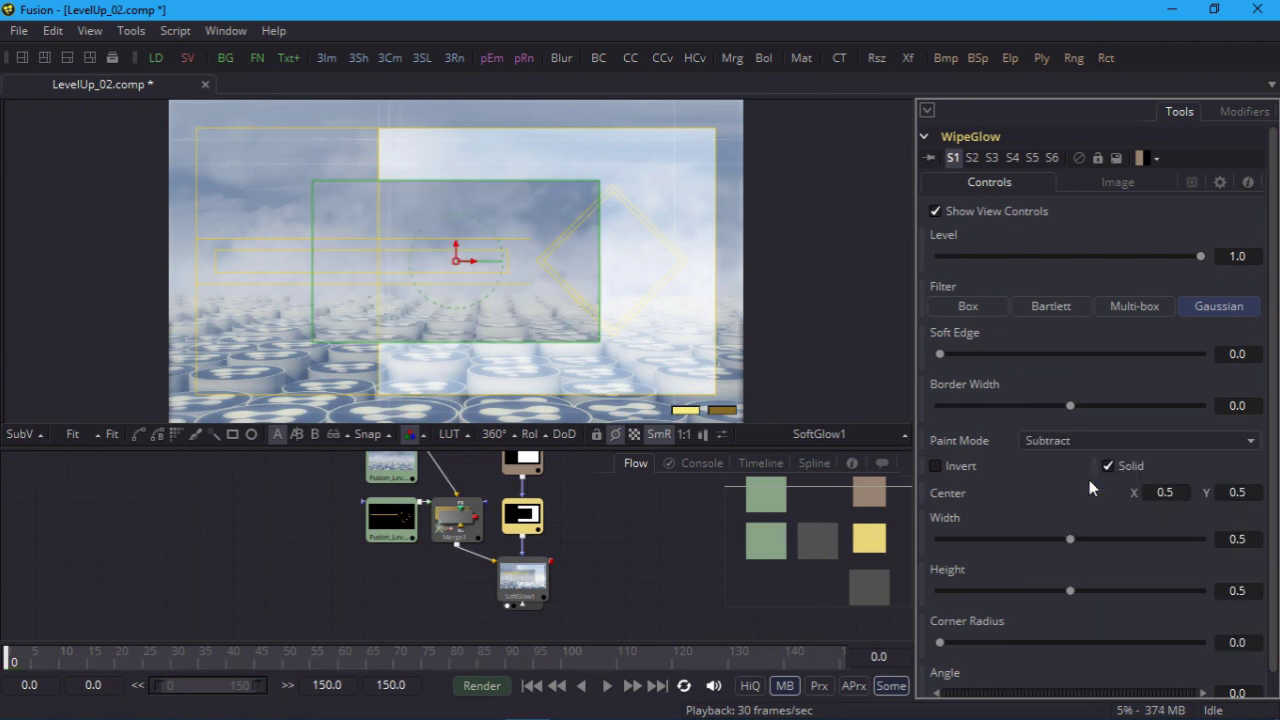
left_click(1086, 442)
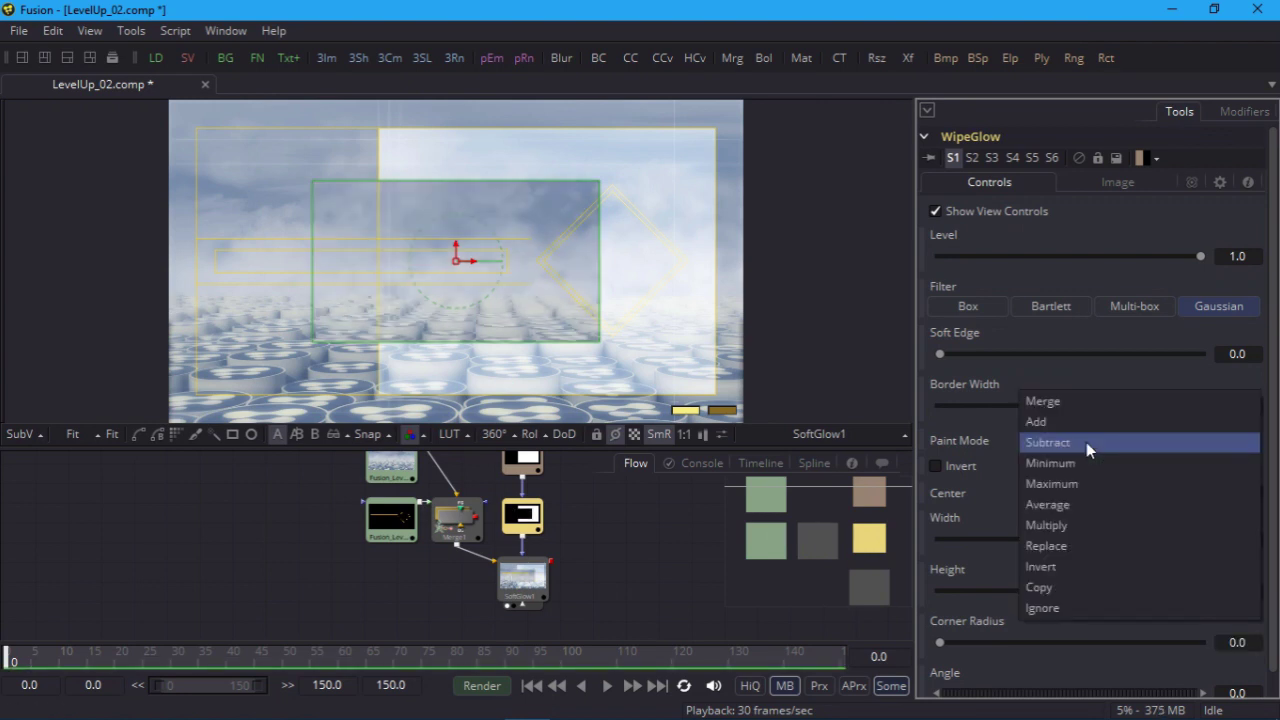
left_click(1093, 567)
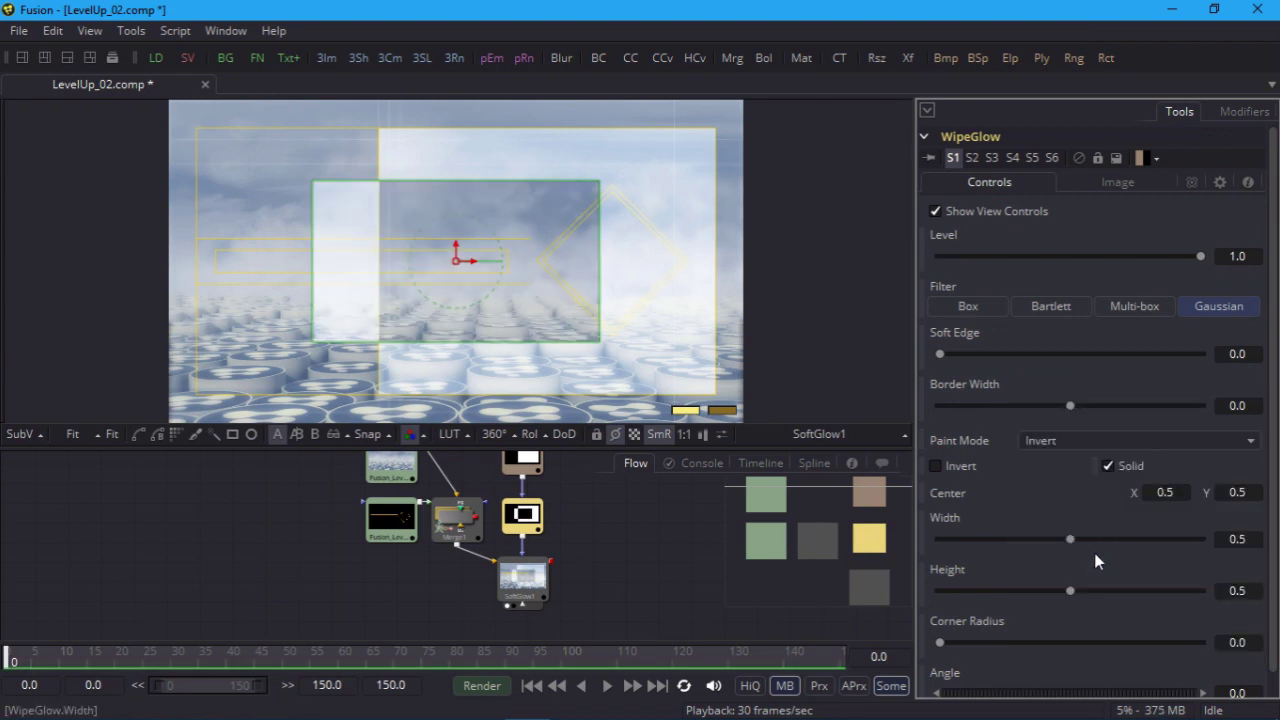
left_click(1101, 439)
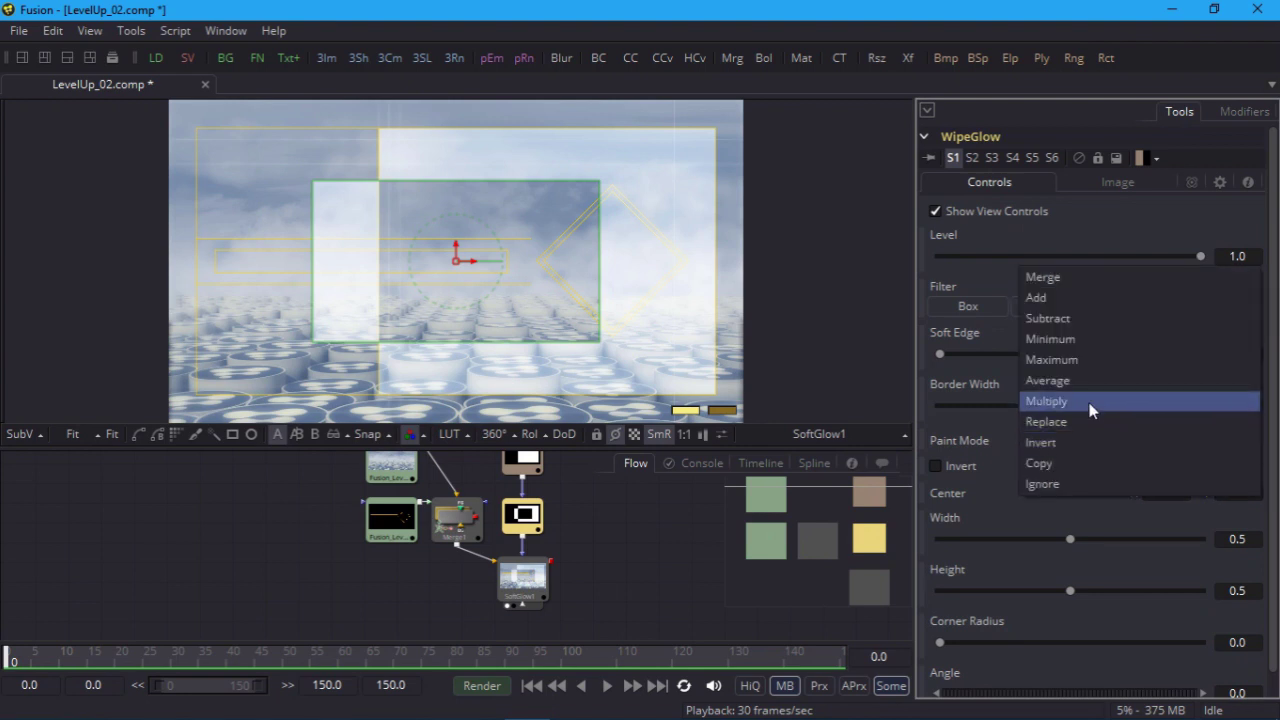
left_click(1090, 401)
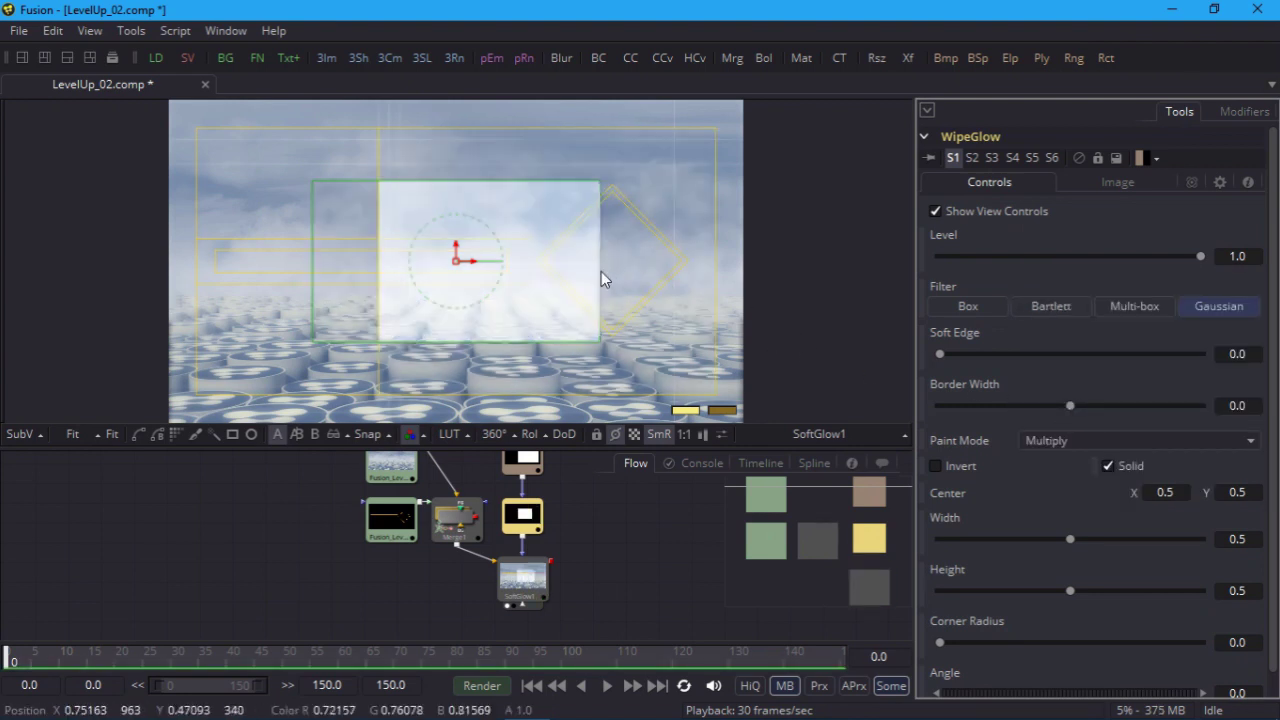
- Enlarge WipeGlow to 0.954 by 0.866 and raise its centre to Y 1.364 above the frame
left_click_drag(601, 271, 731, 280)
left_click_drag(636, 181, 637, 122)
scroll(822, 305, "down", 3)
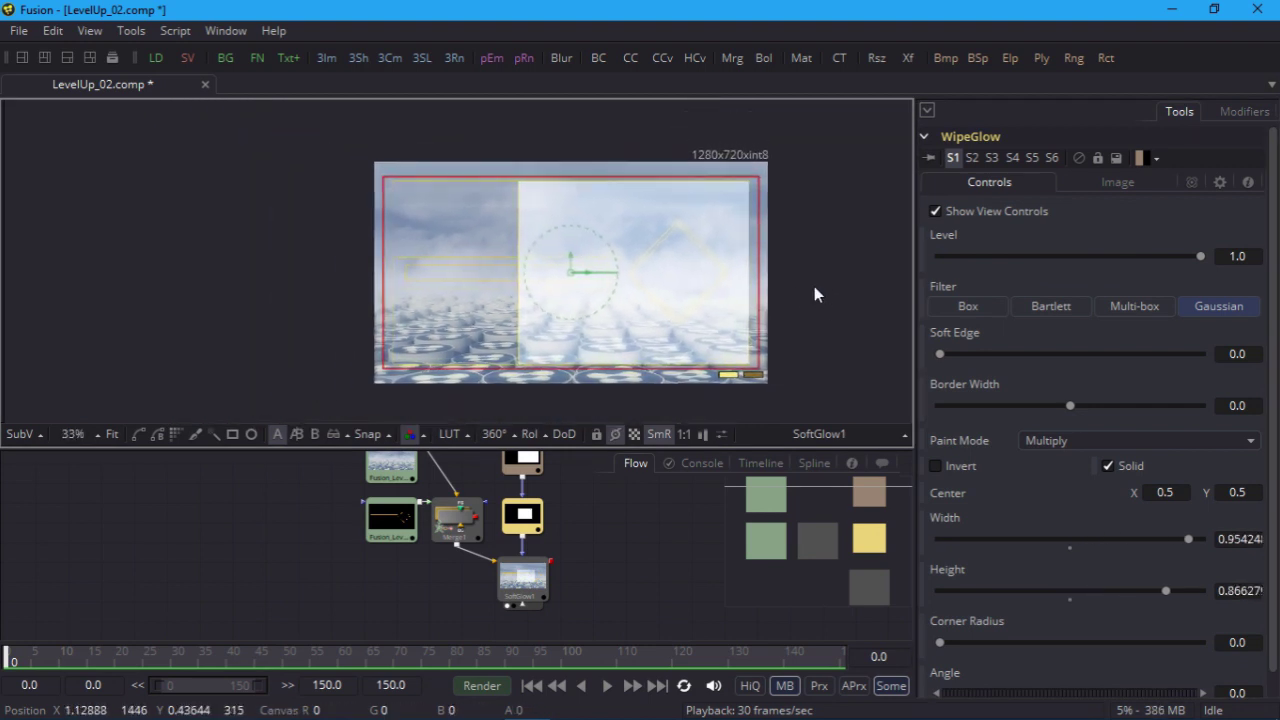
left_click_drag(474, 255, 523, 61)
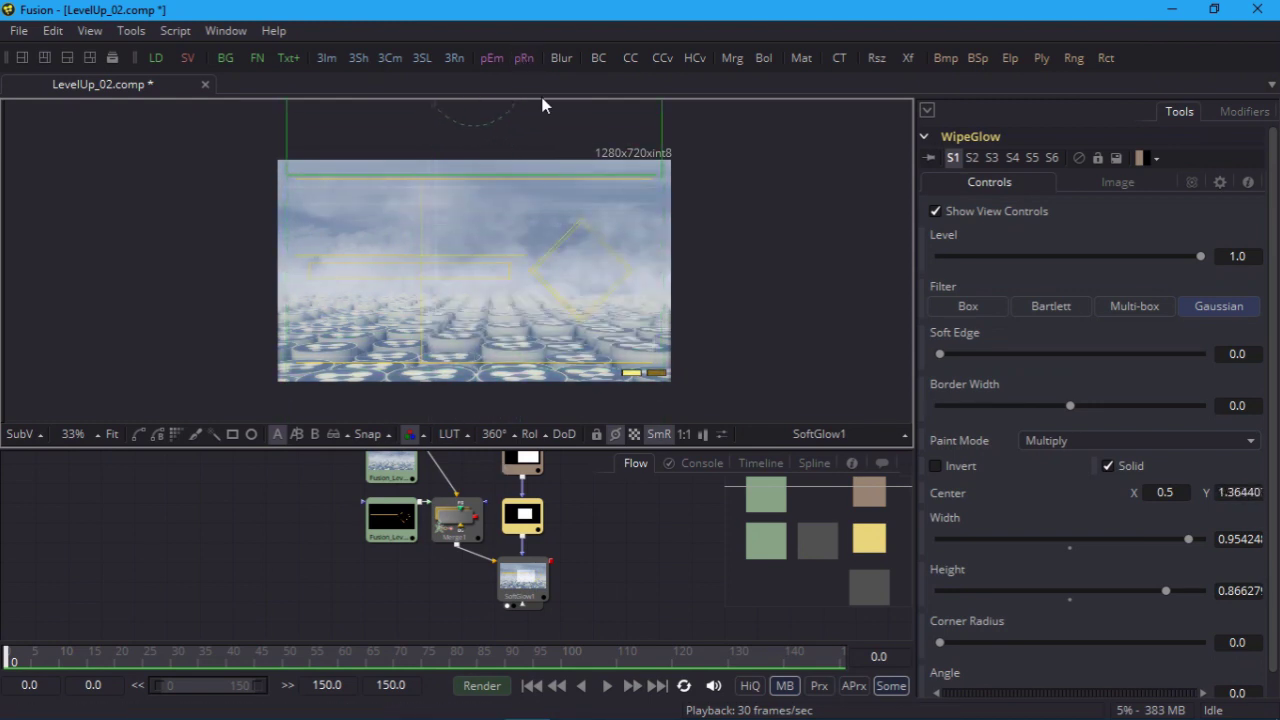
- Animate WipeGlow's centre on a path: above frame at 0, mid-image at 10, Y -0.364 at 20
right_click(948, 500)
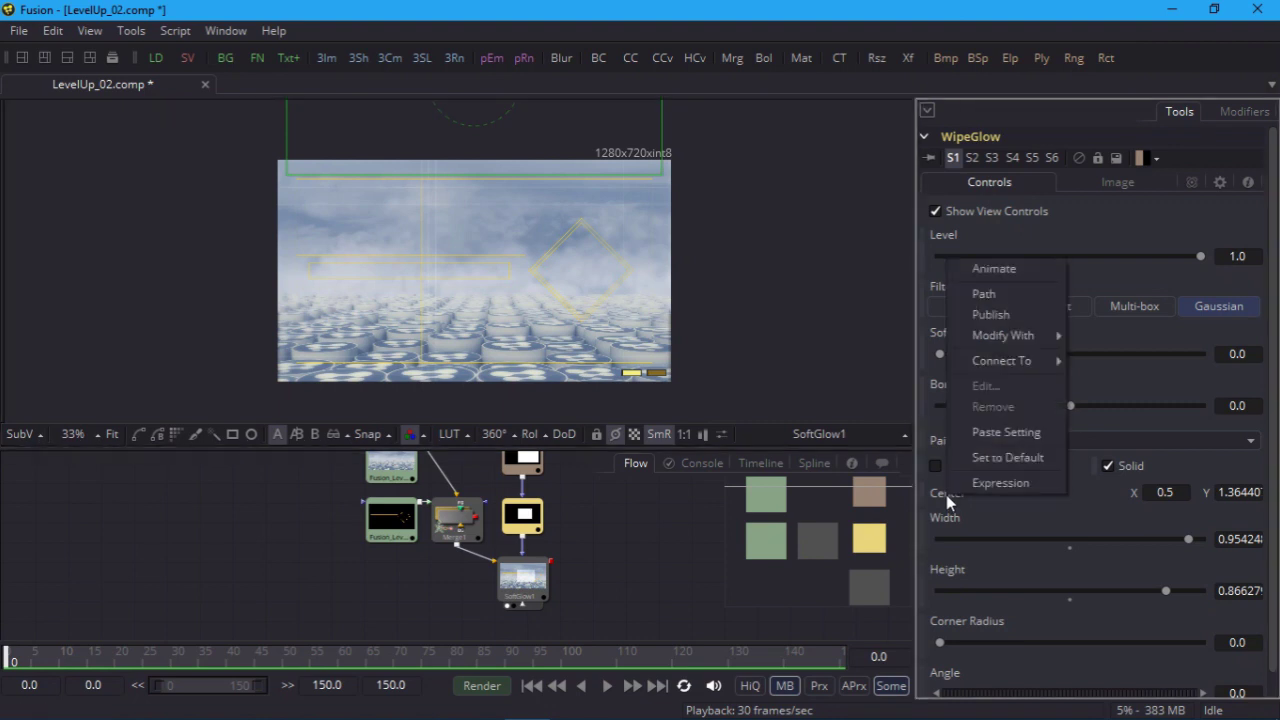
left_click(1000, 270)
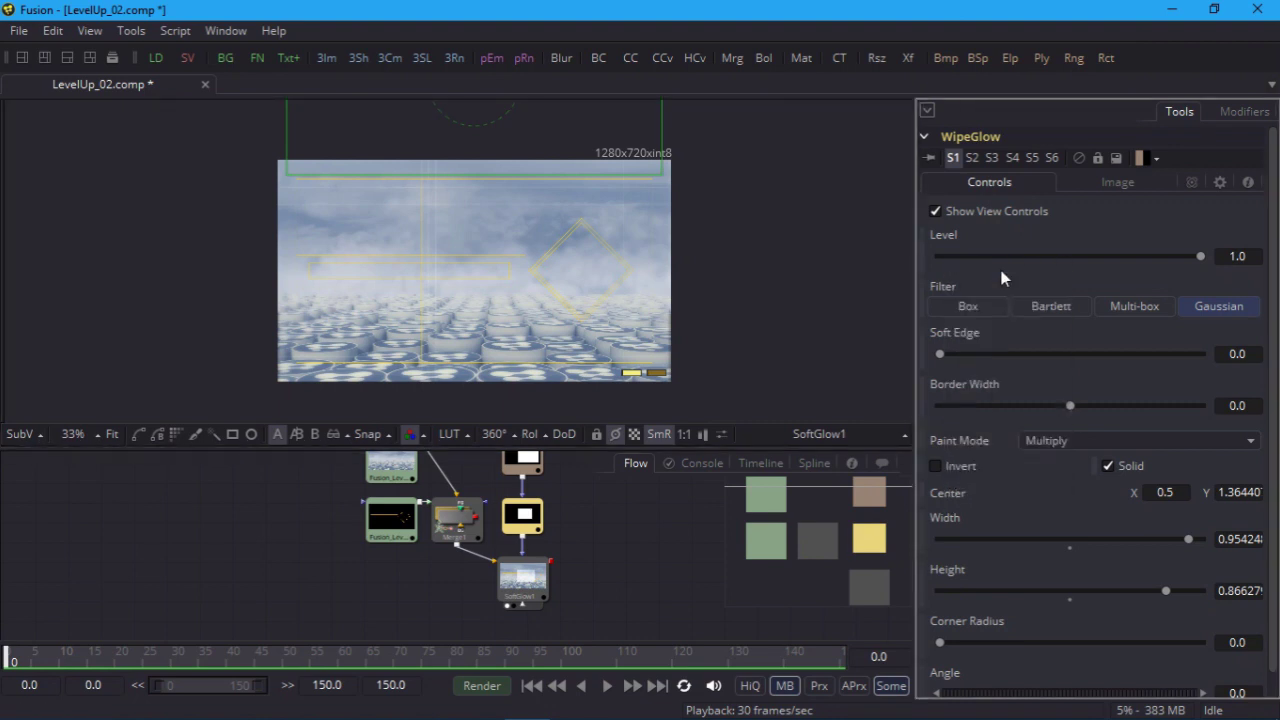
left_click(64, 668)
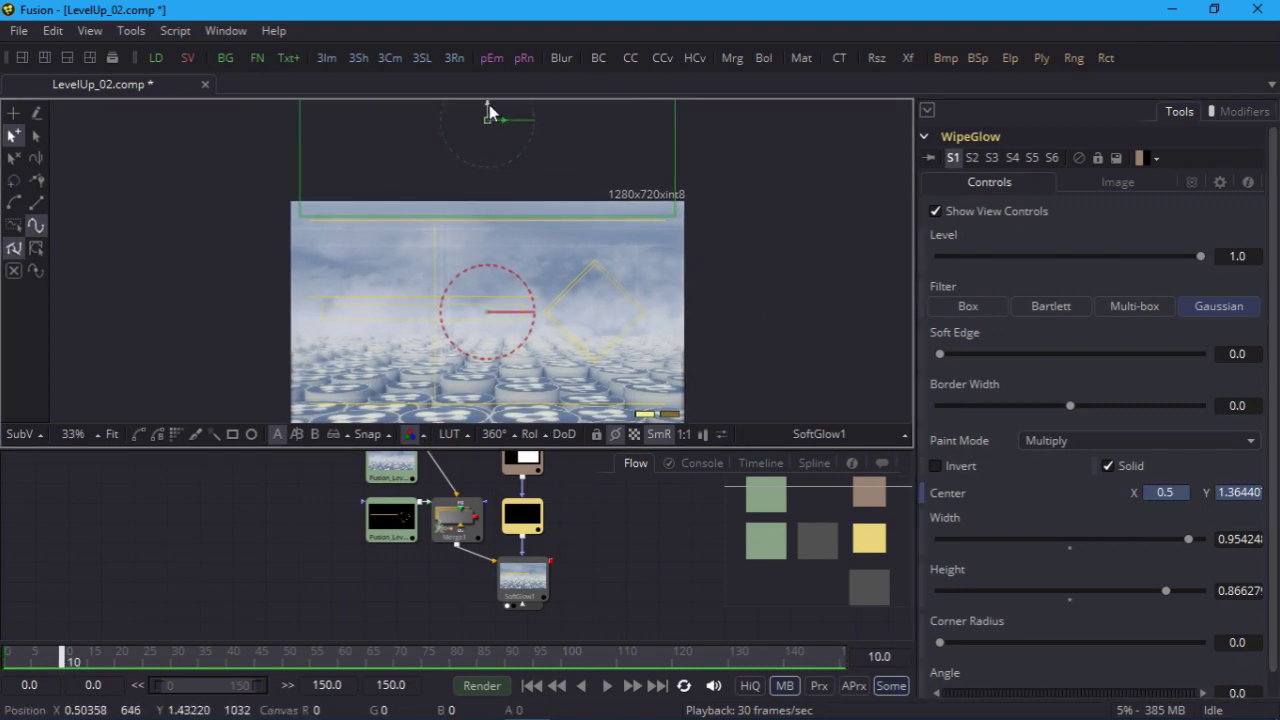
left_click_drag(488, 104, 498, 297)
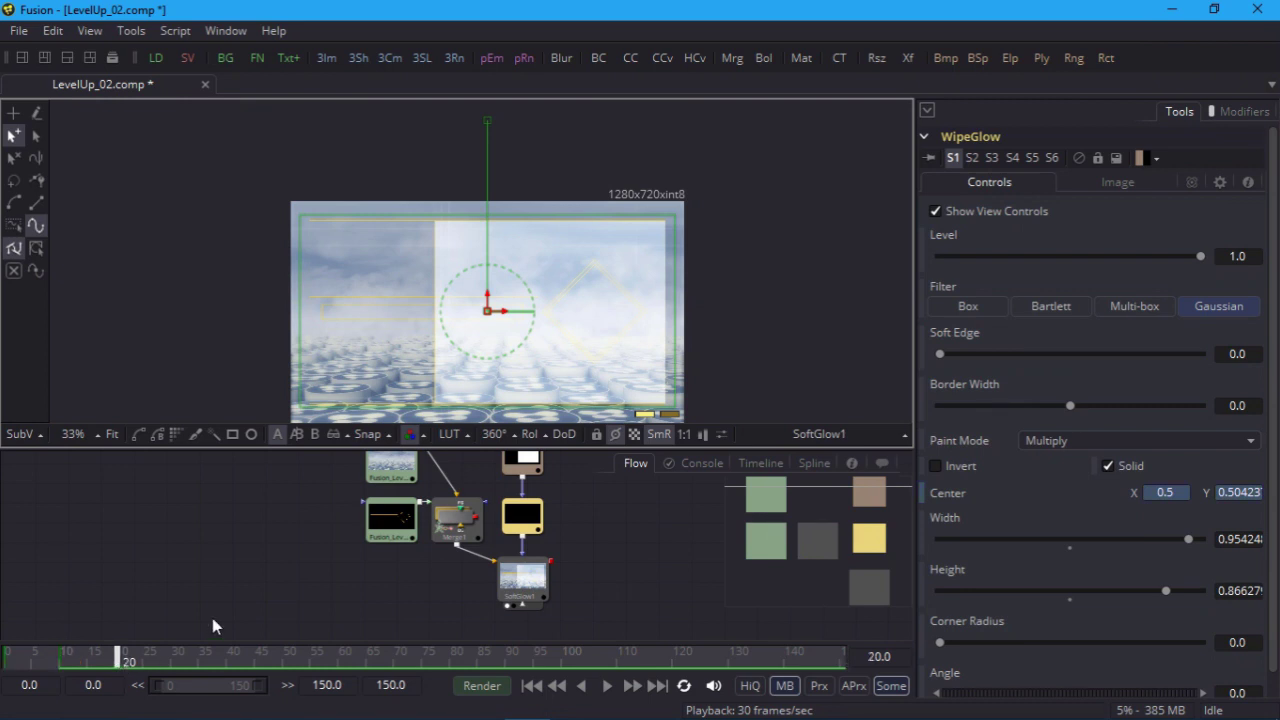
left_click_drag(487, 302, 469, 498)
left_click_drag(756, 367, 744, 338)
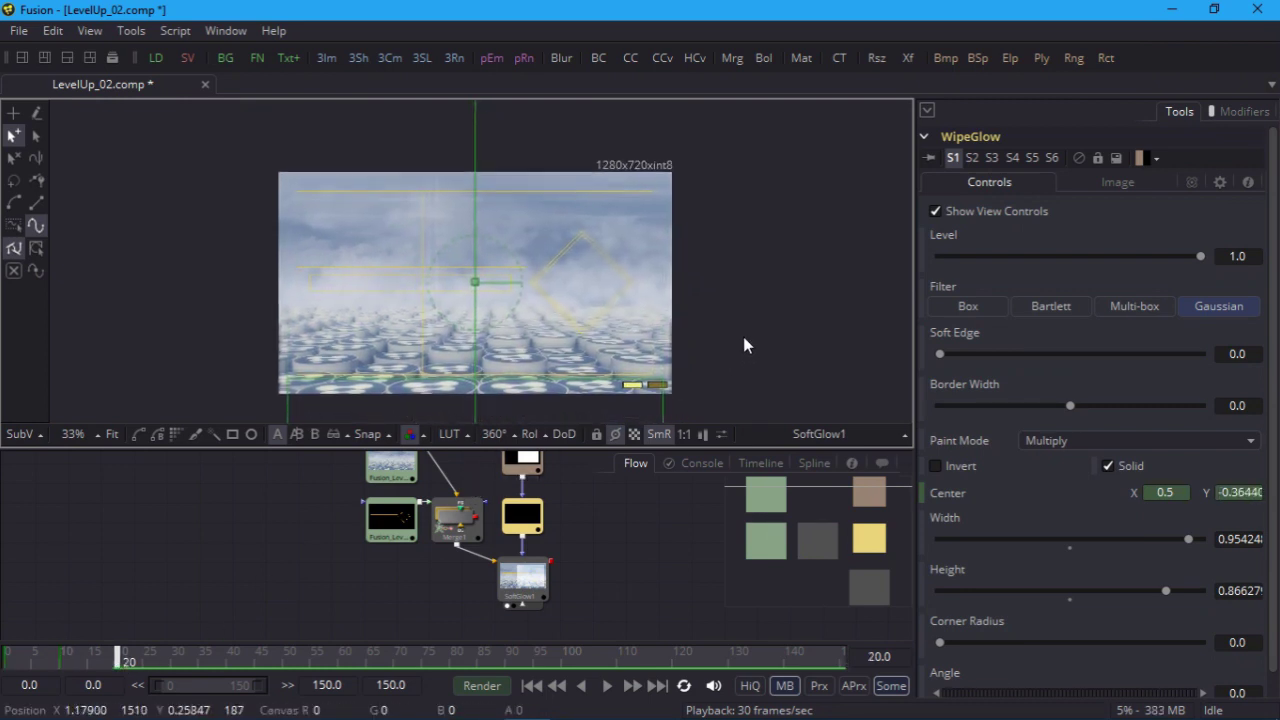
- Set the render end time to frame 50
left_click(339, 685)
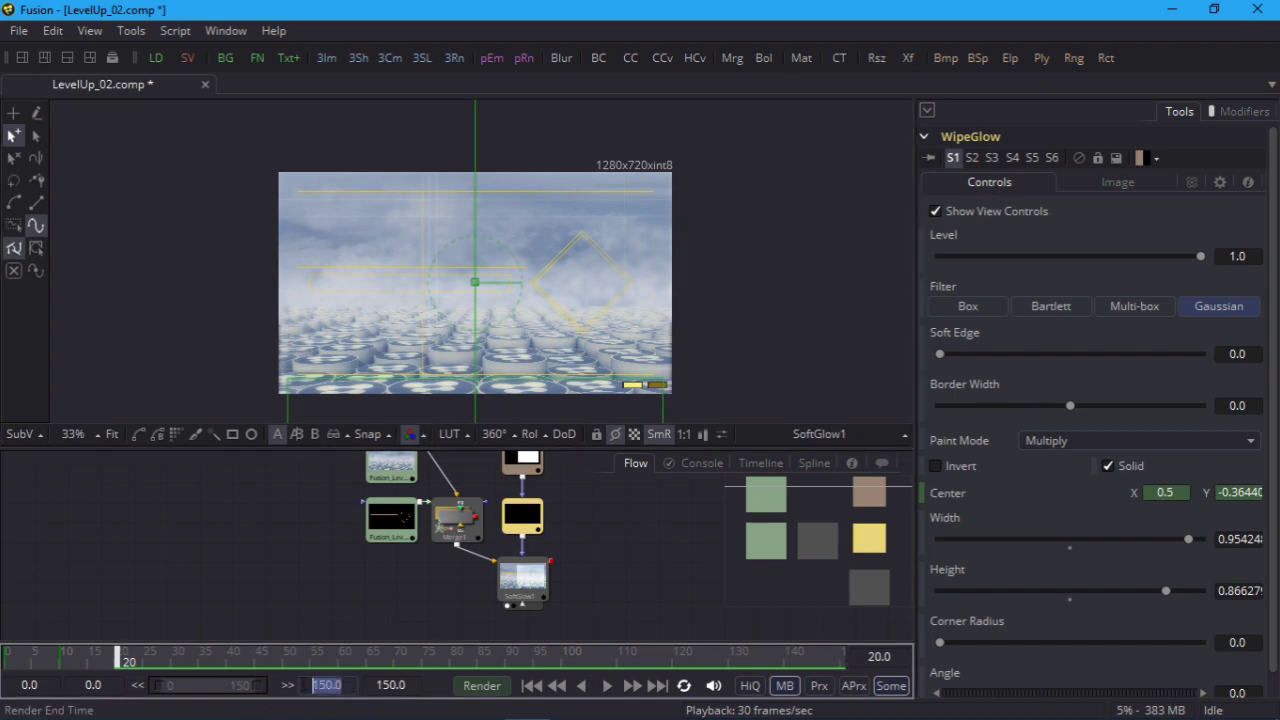
type("50")
key("Return")
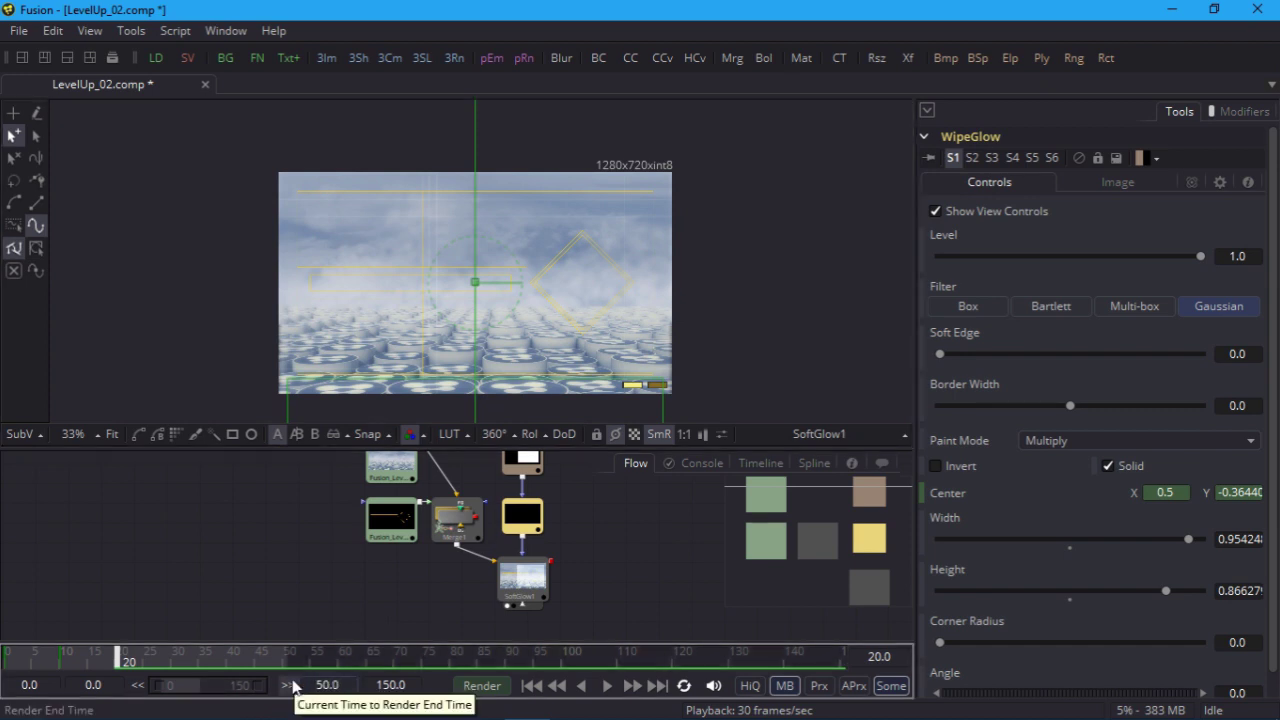
- Fit the image in the viewer and play back the glow wipe animation once
left_click(112, 436)
left_click(606, 688)
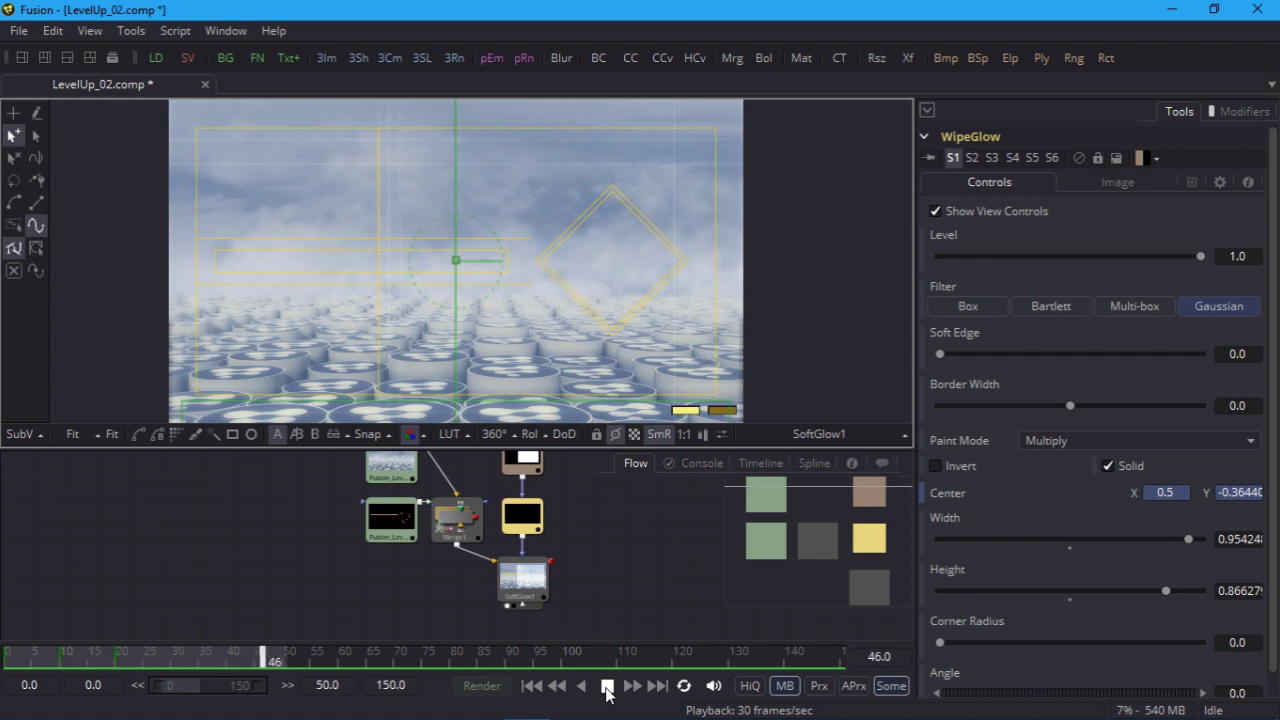
left_click(607, 687)
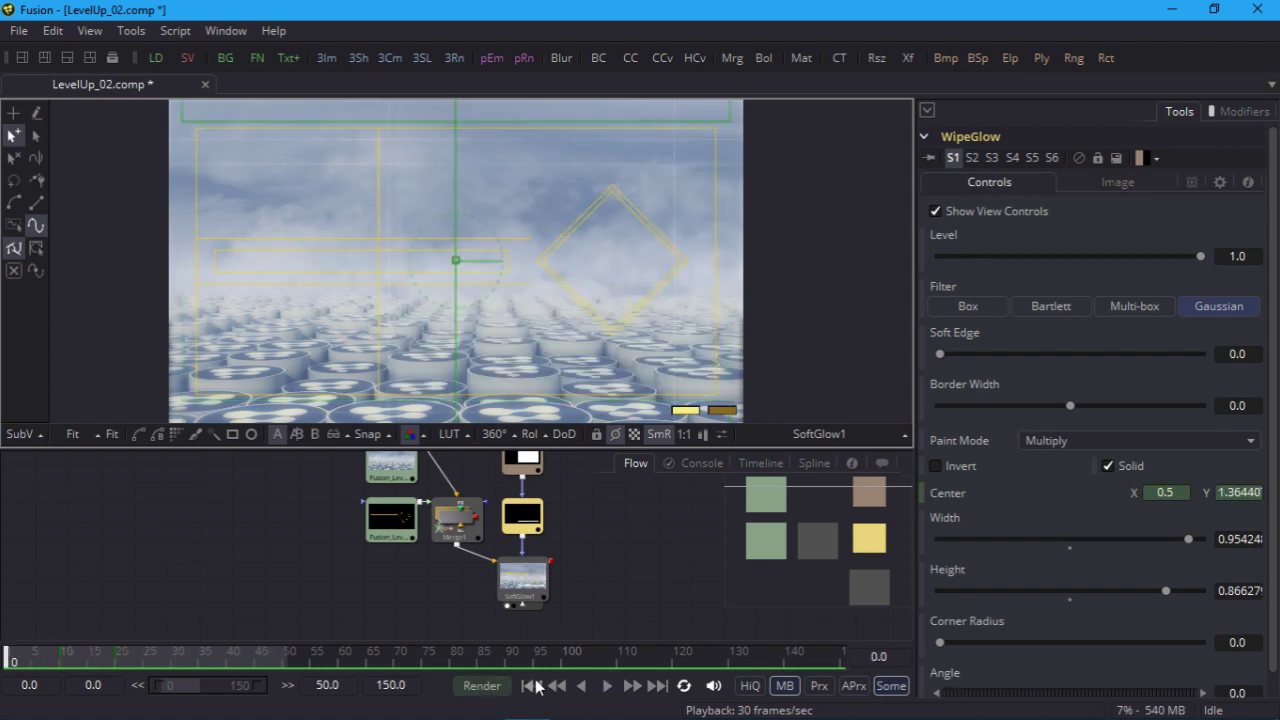
- Show WipeGlow's Displacement curve in a maximised Spline editor and flatten the frame 0 key to ease out
left_click(813, 465)
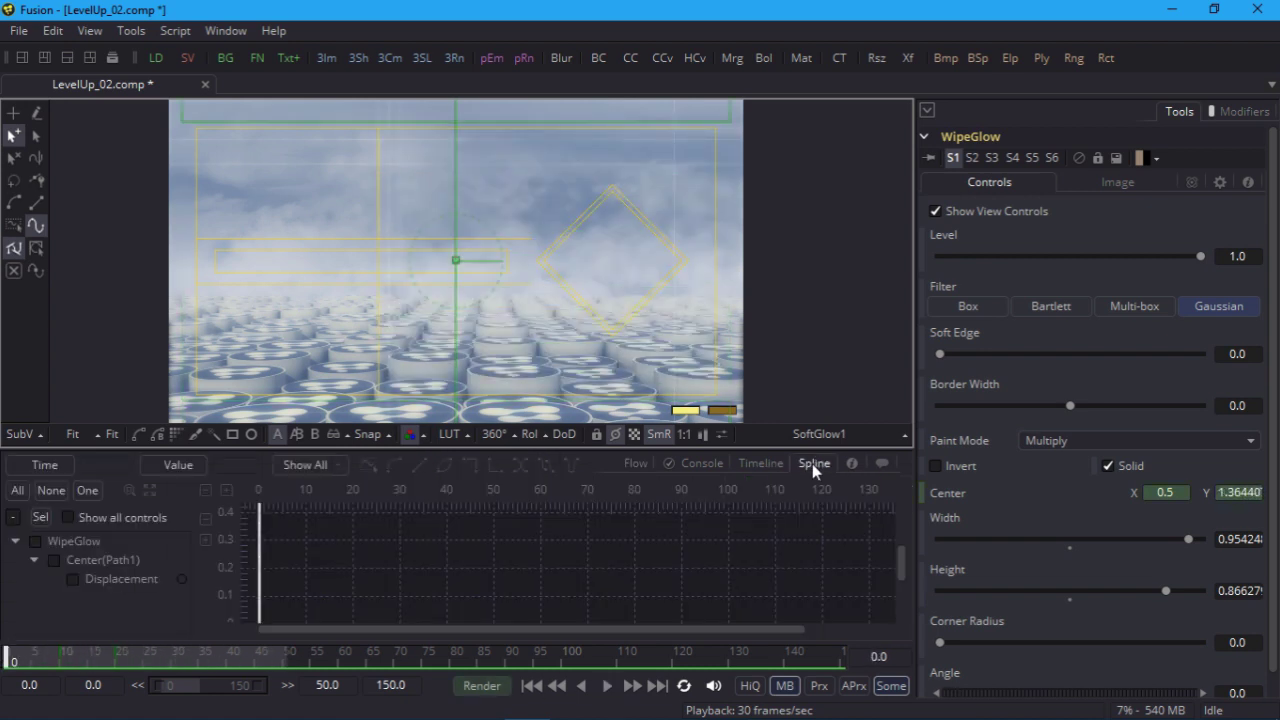
left_click(42, 518)
left_click(17, 491)
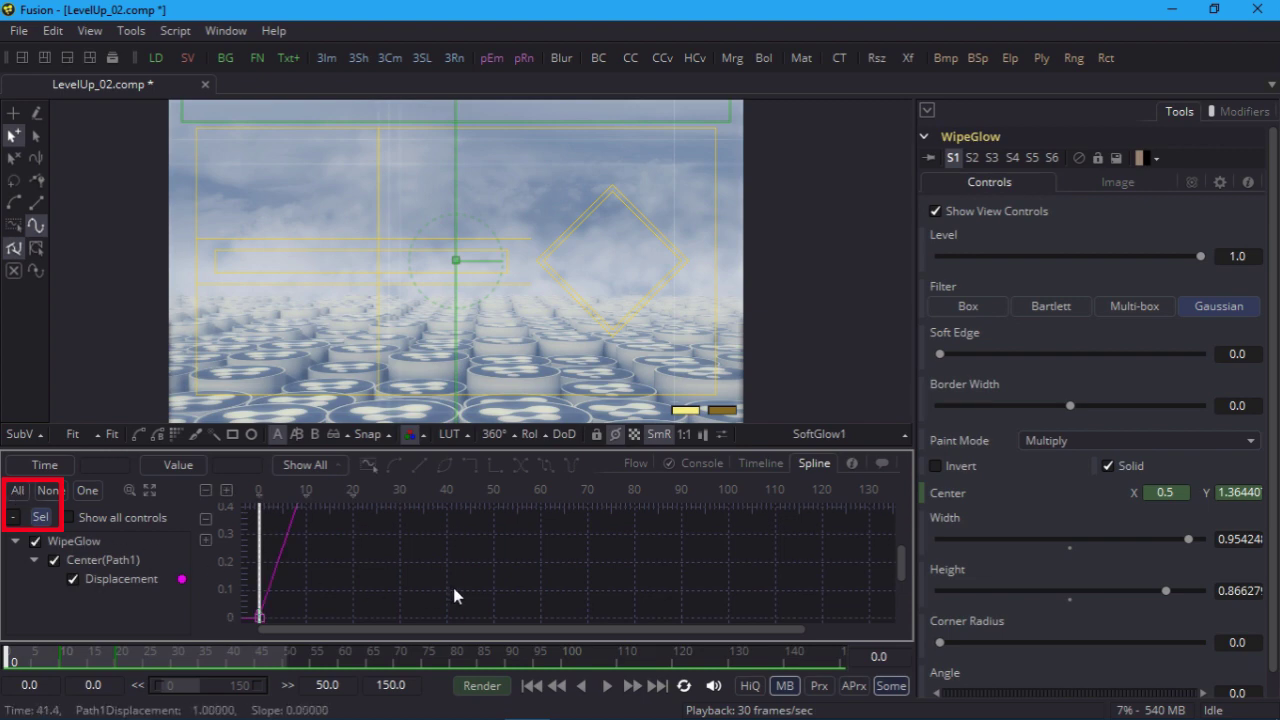
key("F4")
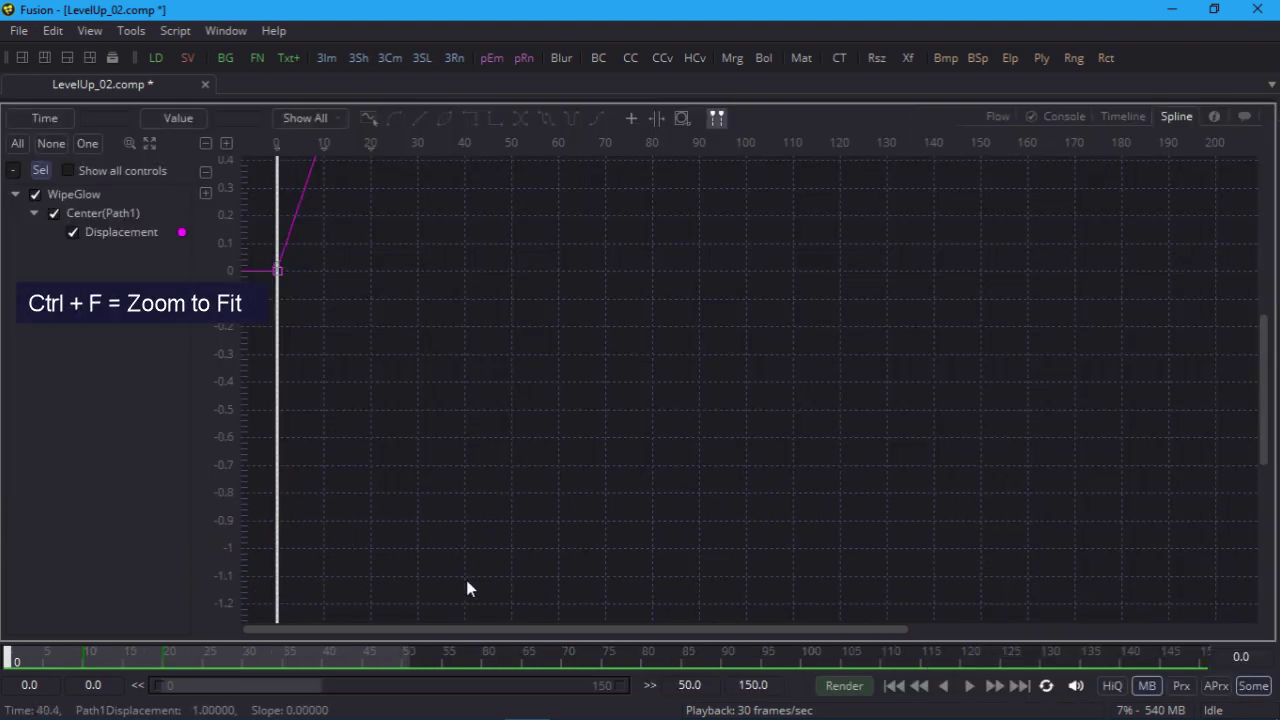
key("ctrl+f")
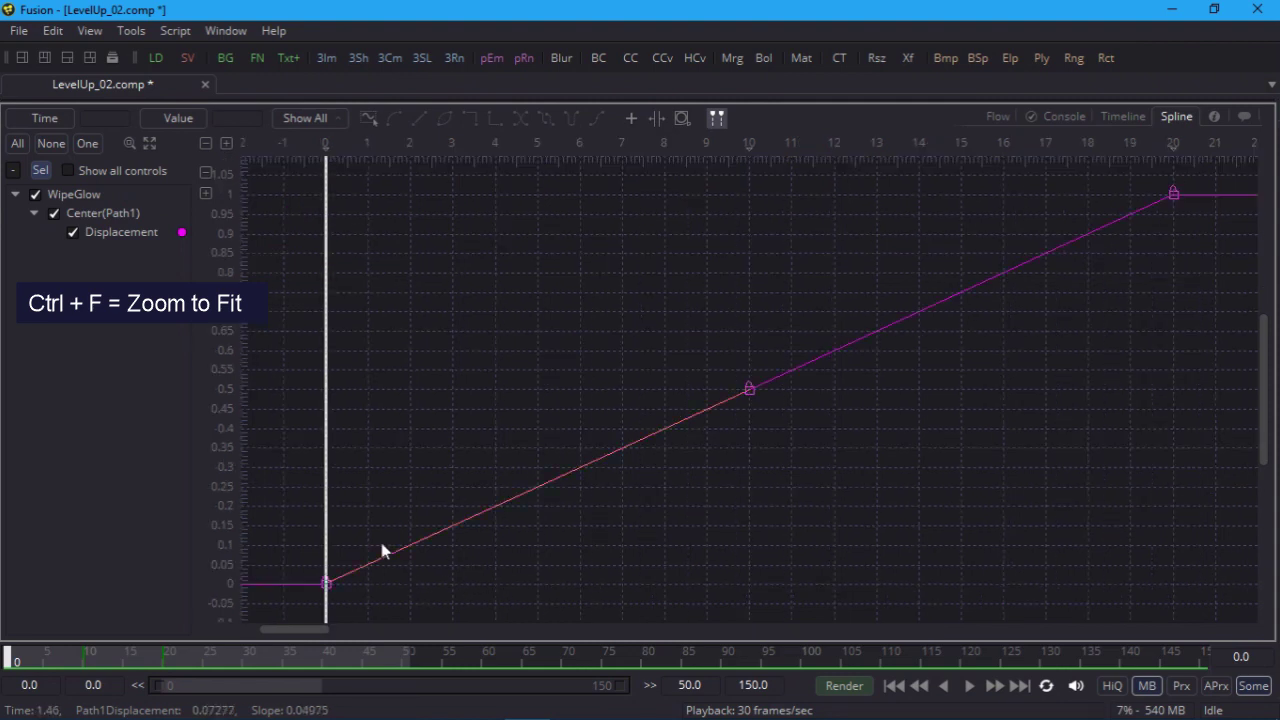
left_click_drag(346, 543, 298, 596)
key("f")
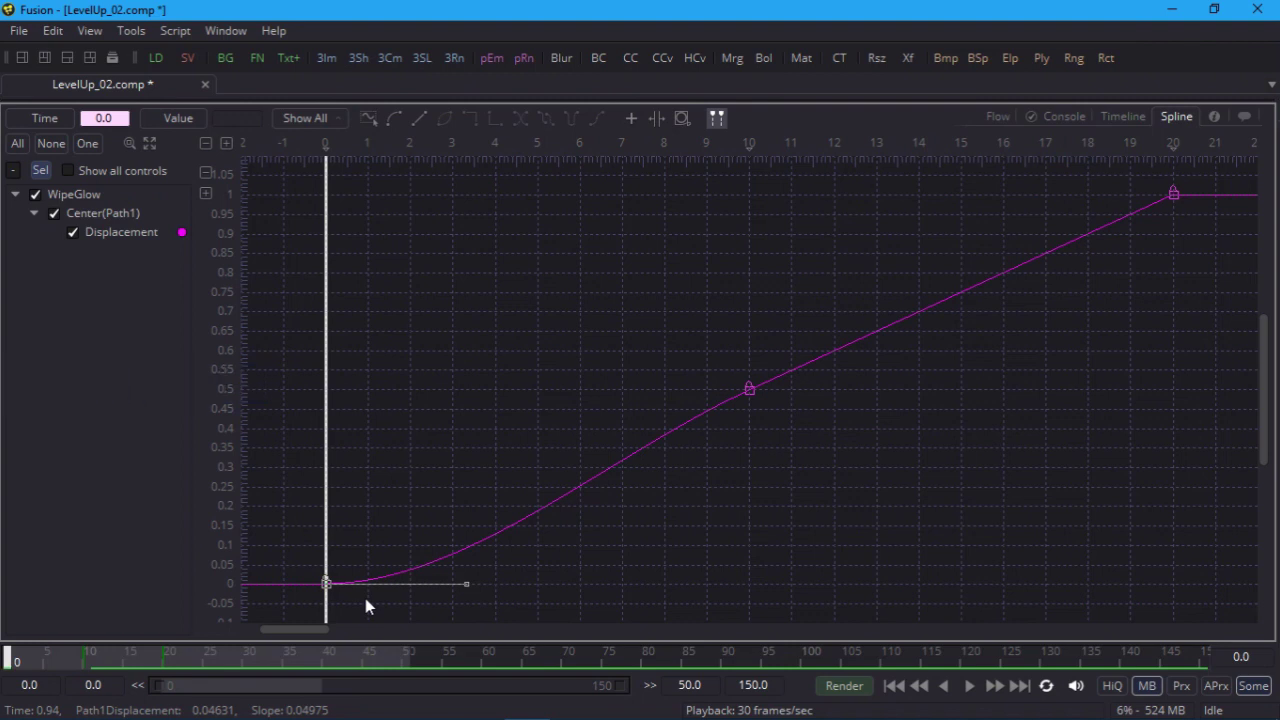
- Reshape the frame 10 key: steepen the incoming tangent and flatten only the outgoing one
left_click_drag(688, 318, 790, 425)
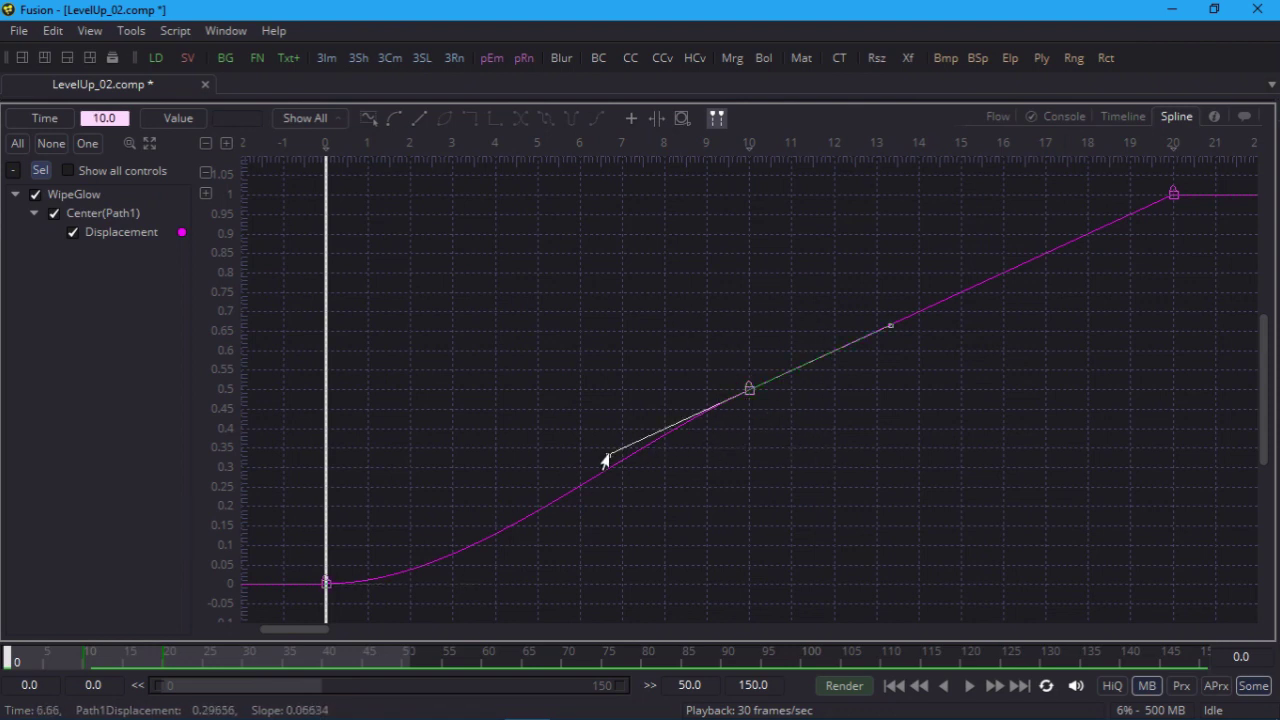
left_click_drag(605, 461, 661, 557)
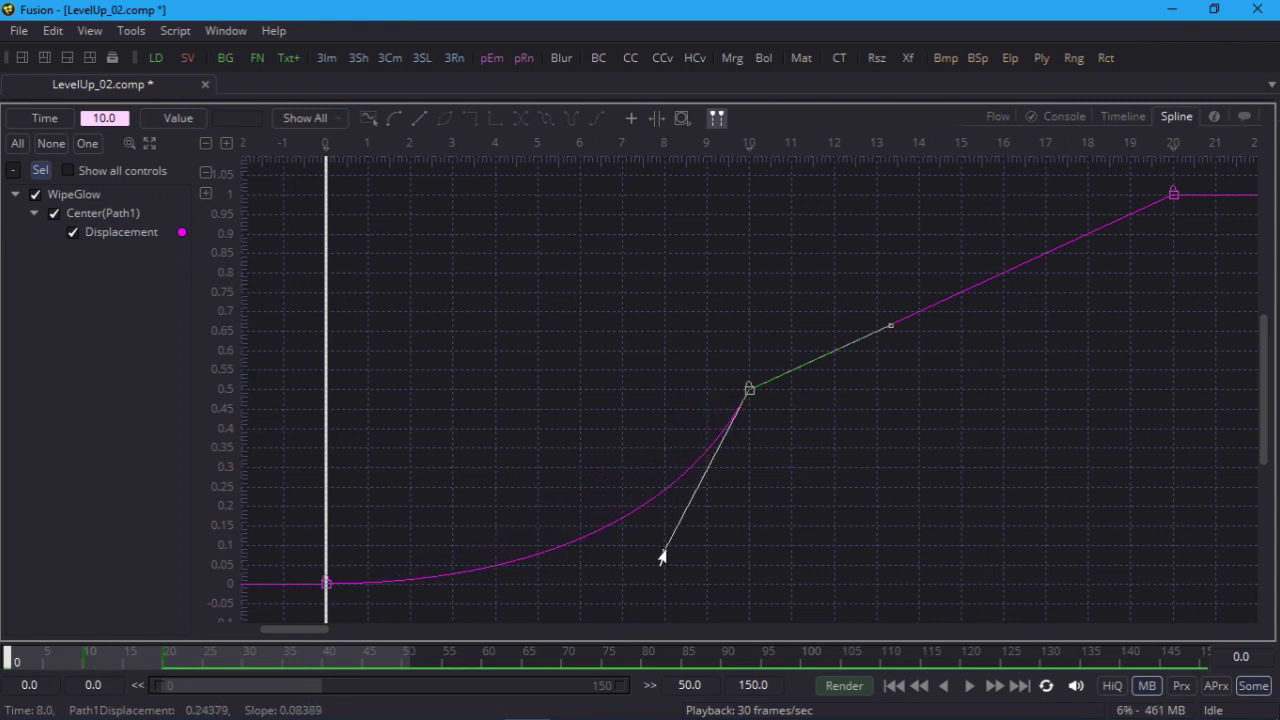
left_click_drag(888, 332, 895, 389)
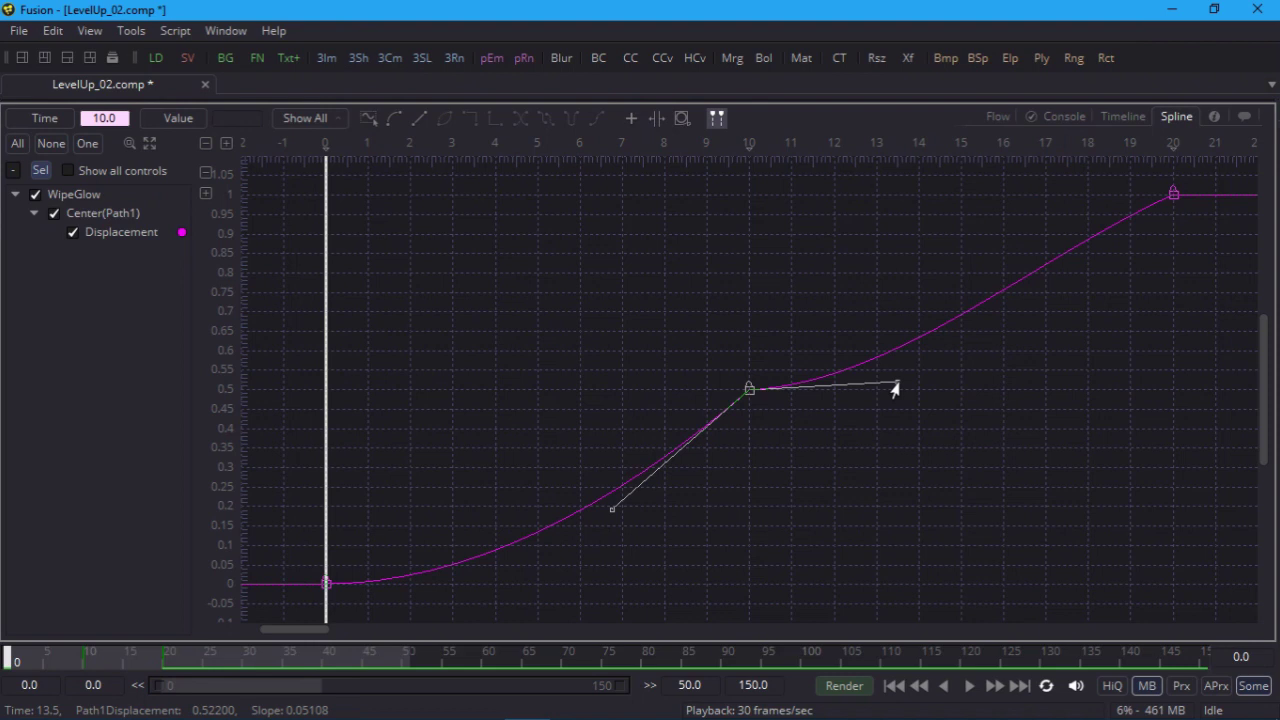
key("ctrl+z")
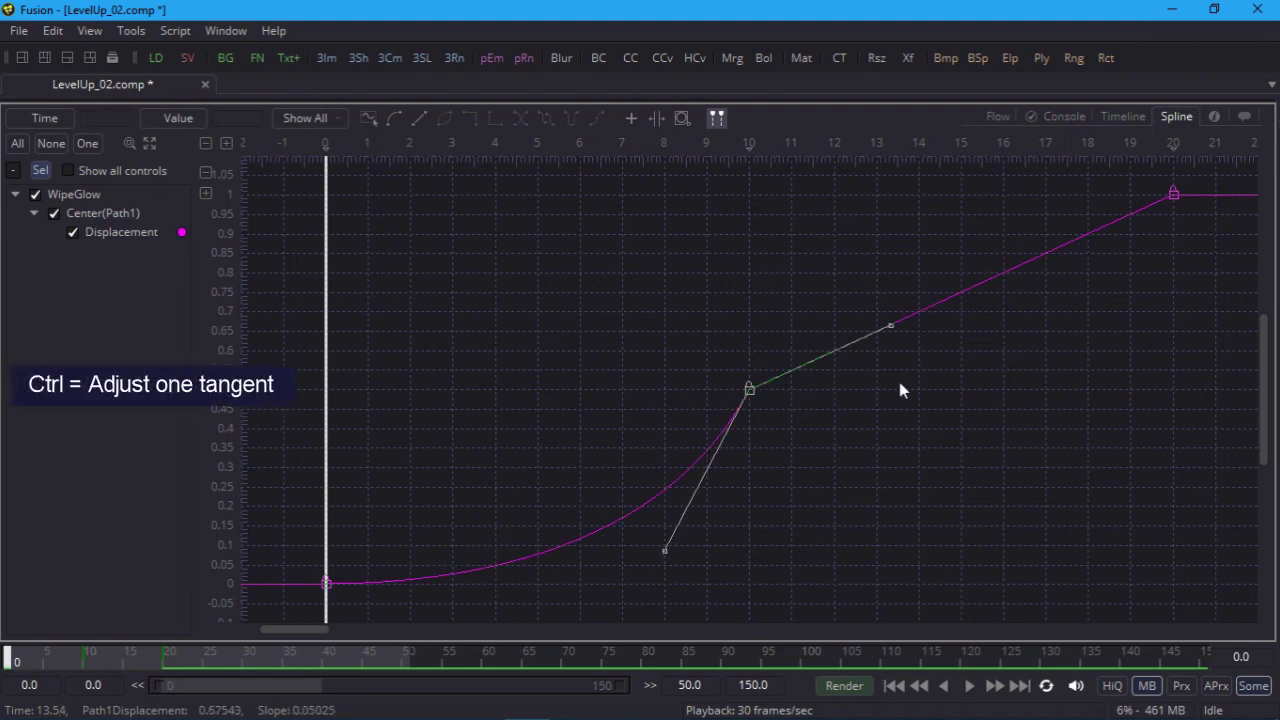
left_click_drag(886, 332, 951, 397)
- Make the curve accelerate into the frame 20 keyframe, then restore the layout and preview
left_click(1173, 193)
left_click_drag(1153, 221, 1104, 321)
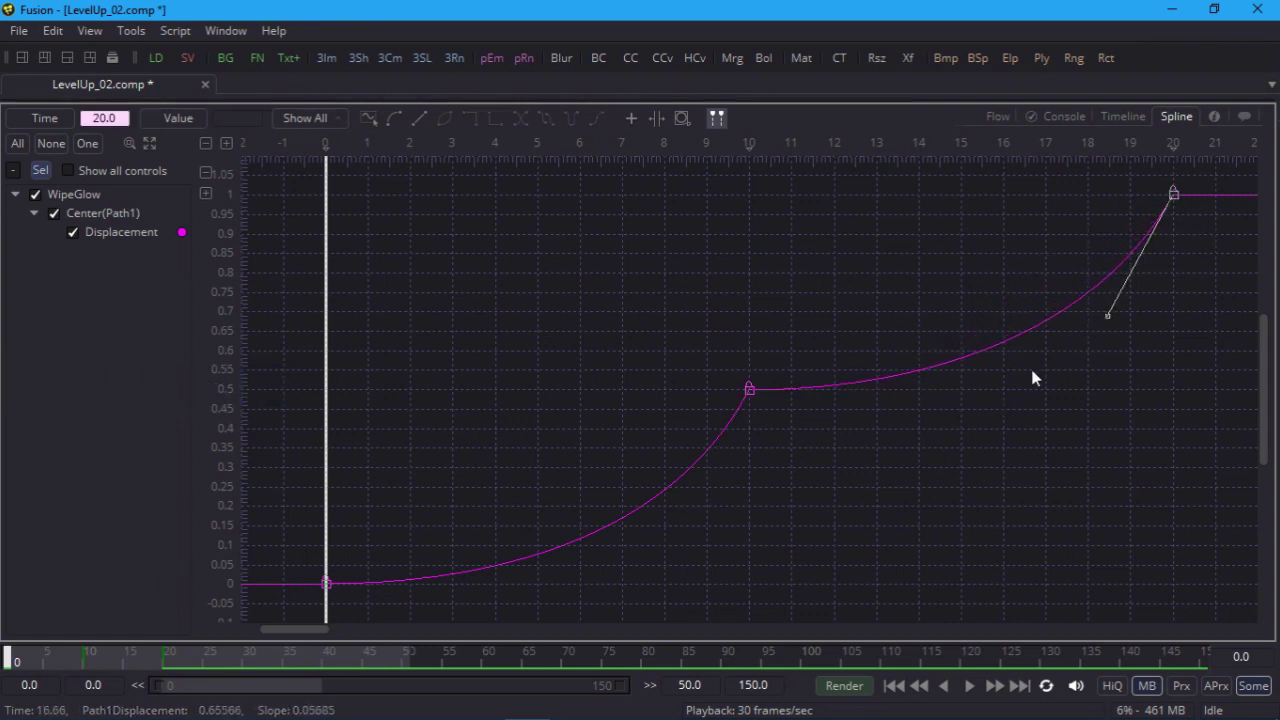
key("F4")
left_click(606, 687)
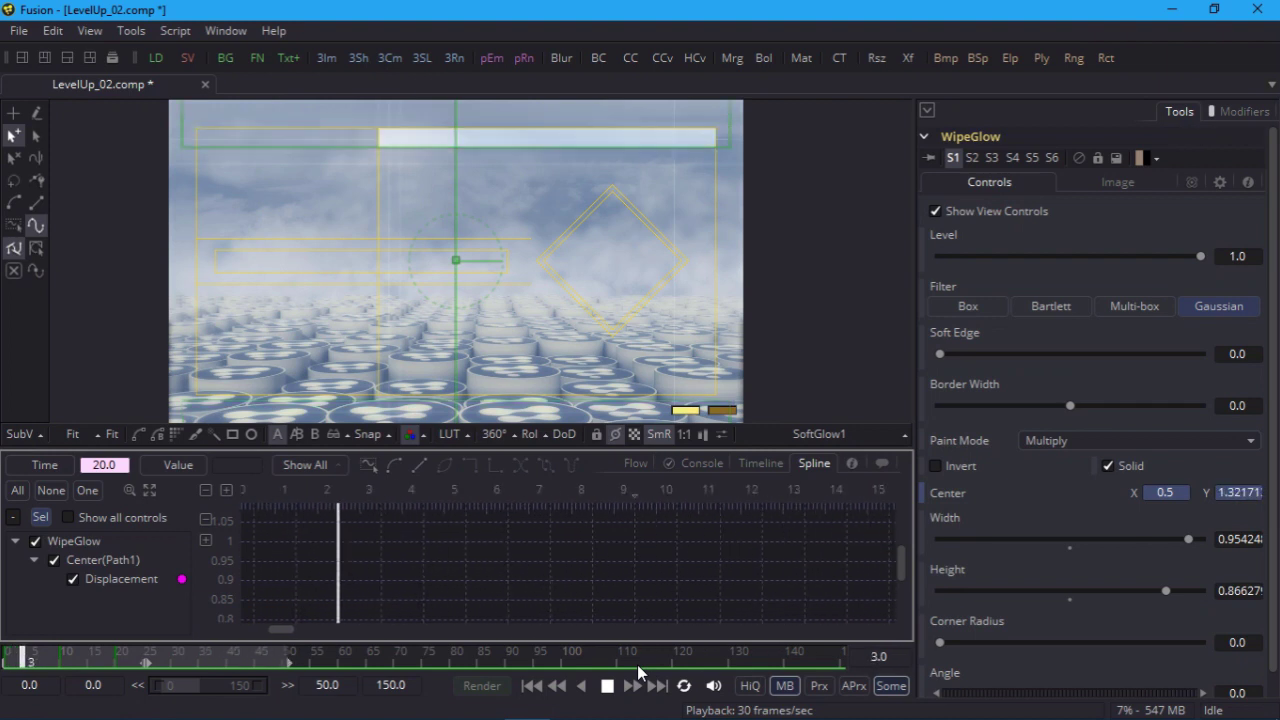
- Stop the eased wipe preview, return to frame 0, and show the node Flow again
left_click(607, 688)
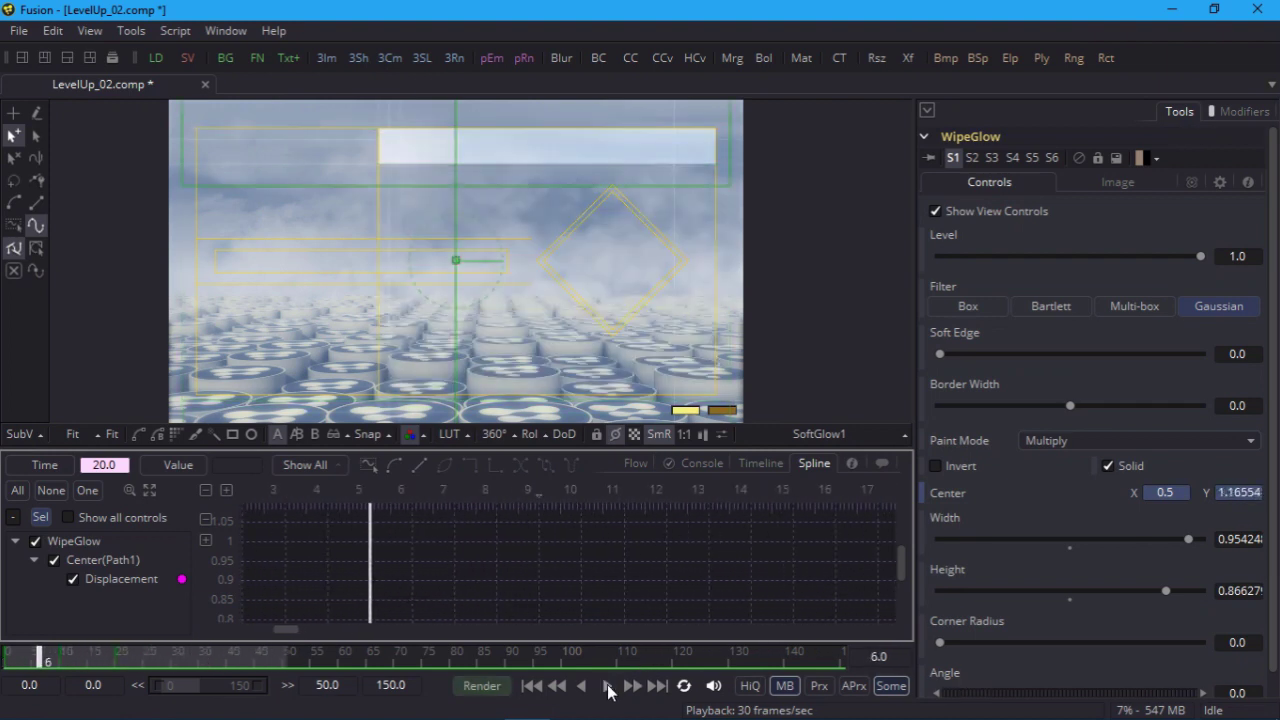
left_click(532, 686)
left_click(635, 463)
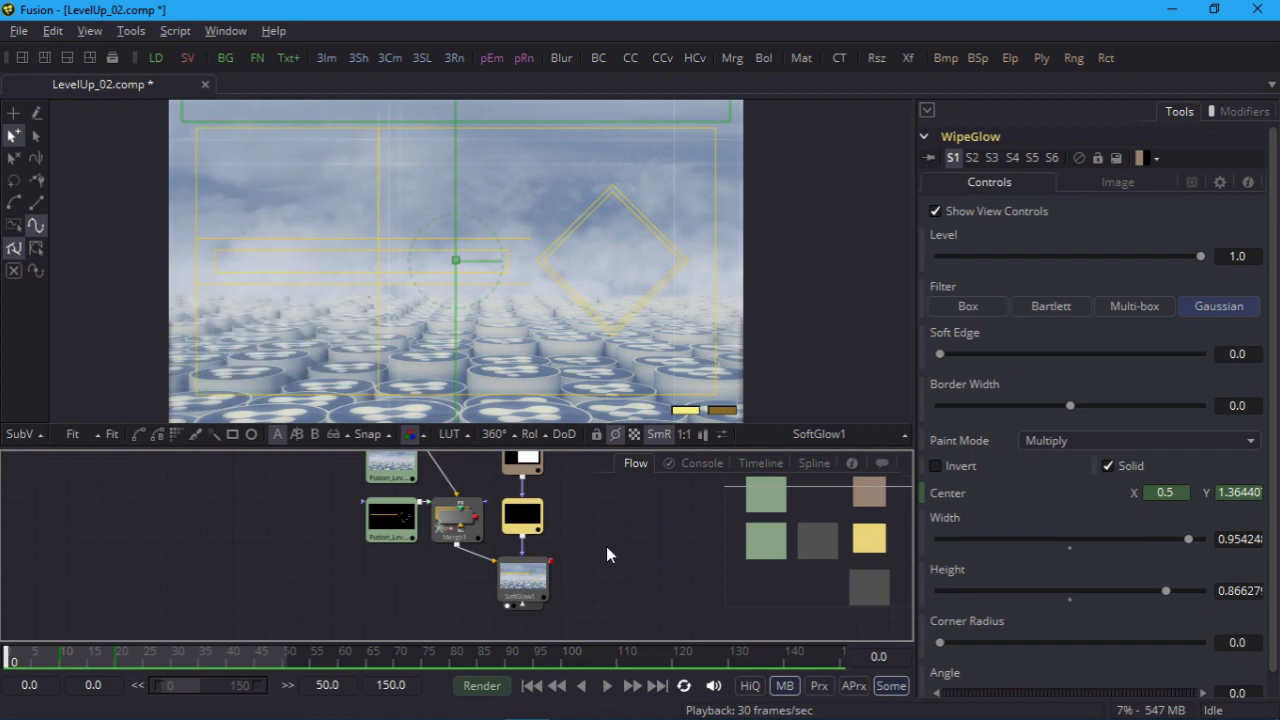
- Save the composite and duplicate the SoftGlow1 node with copy and paste
key("ctrl+s")
left_click(522, 580)
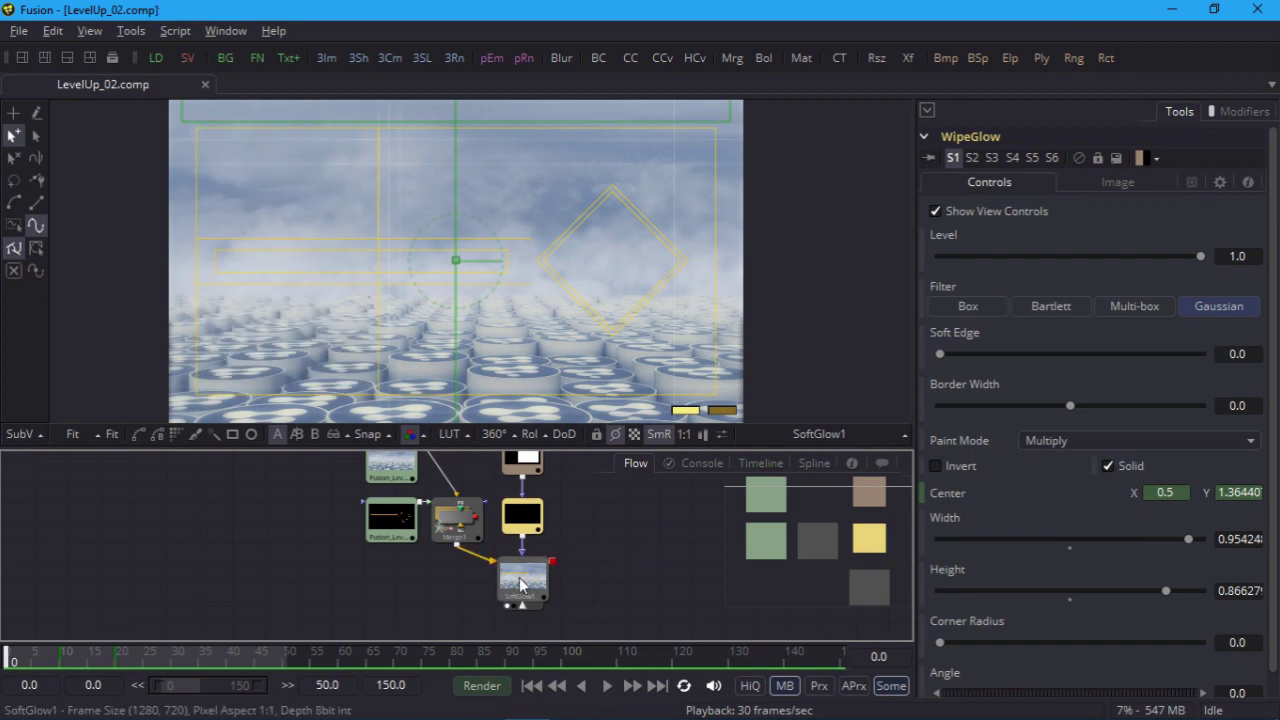
key("ctrl+c")
key("ctrl+v")
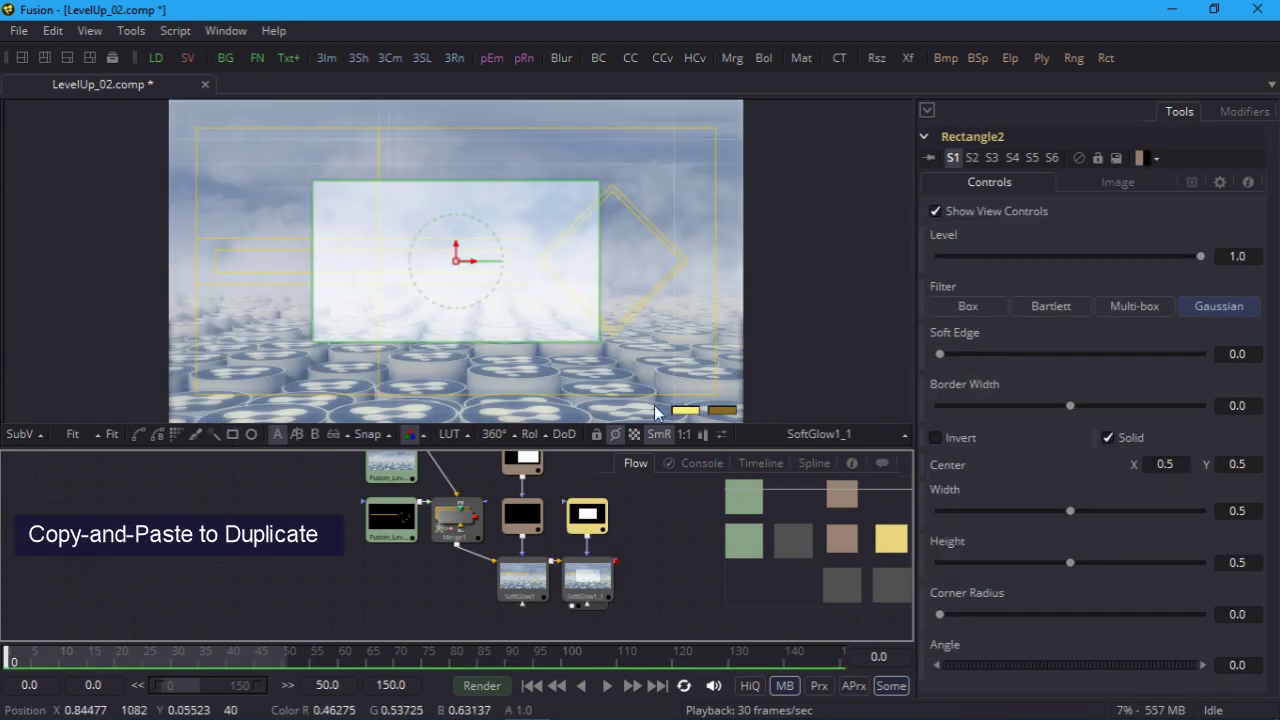
- Position the glow's rectangle mask at the left, stretched to the top guide and narrowed to the vertical guide
key("F4")
left_click_drag(604, 365, 363, 364)
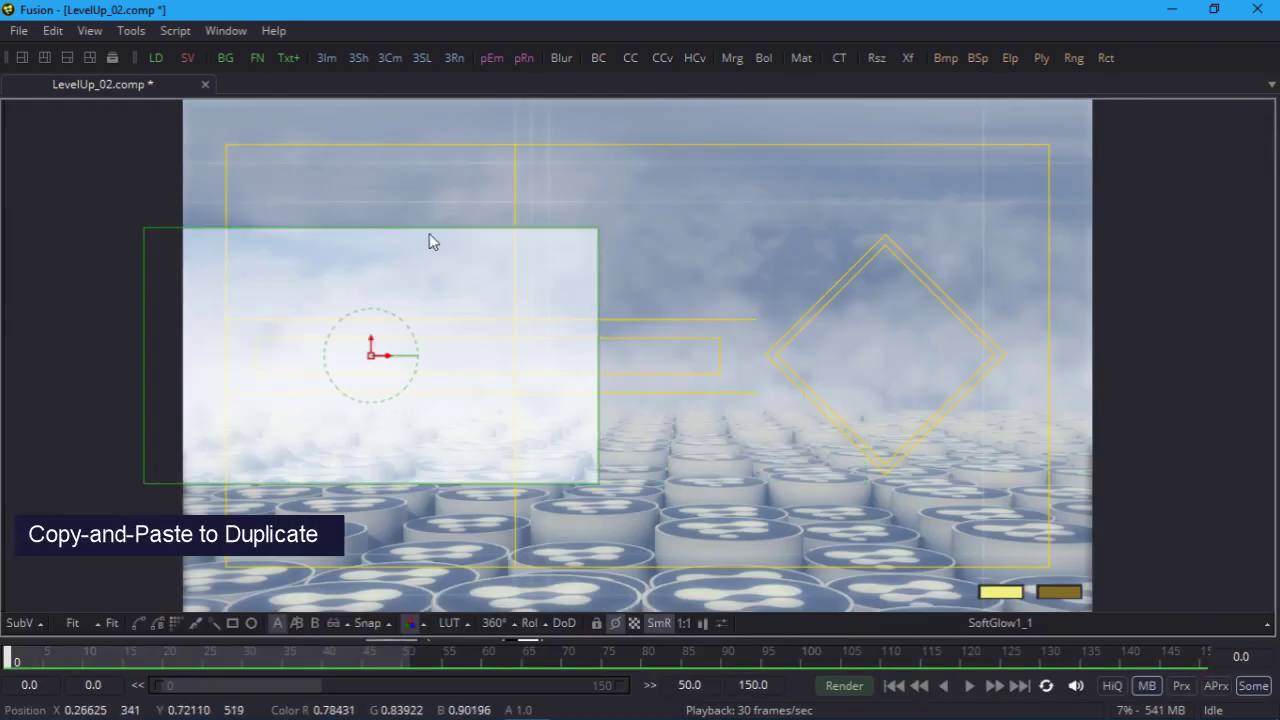
left_click_drag(431, 230, 431, 145)
left_click_drag(594, 220, 513, 216)
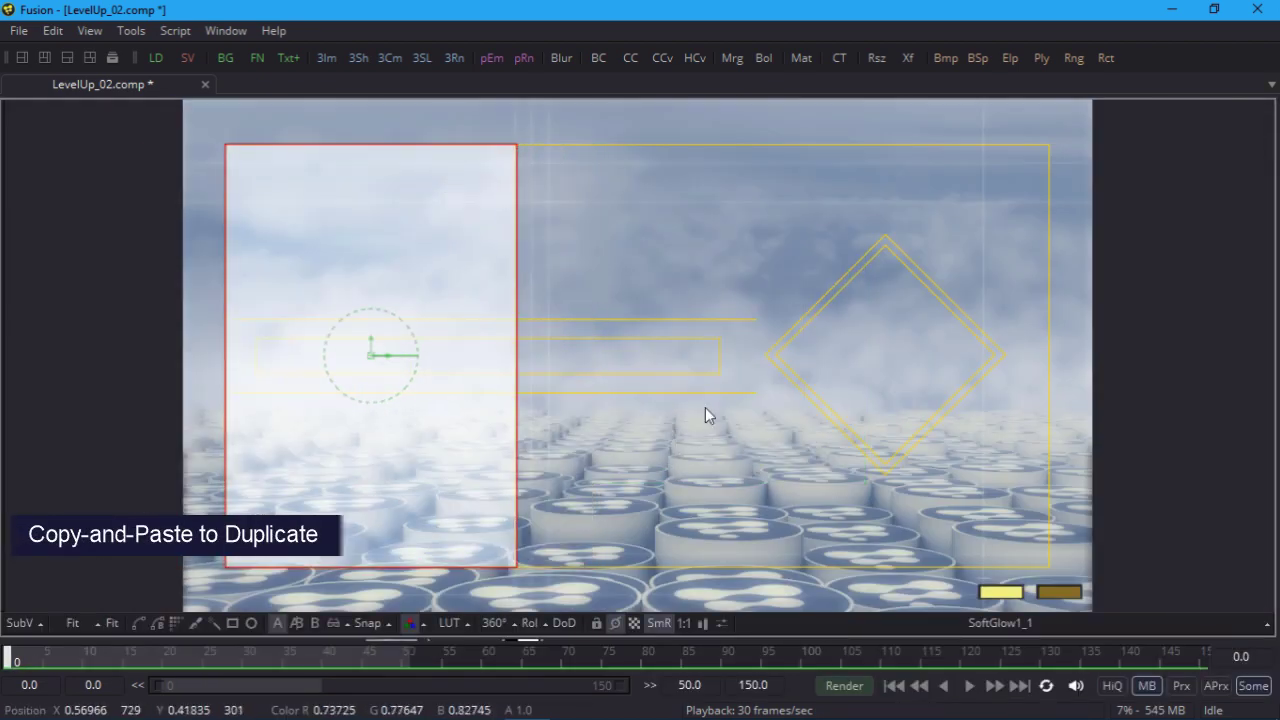
key("F4")
- Add a second rectangle mask, widened beyond the frame with a raised top edge, set to Multiply
left_click(234, 436)
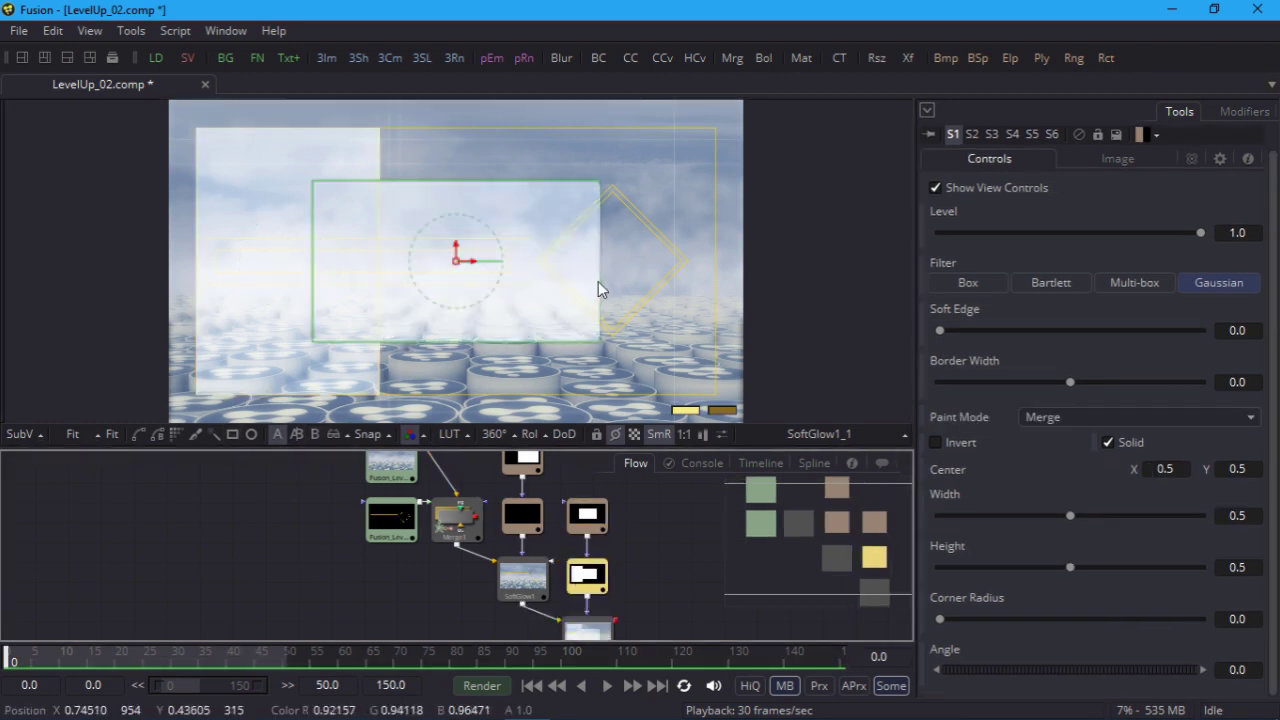
left_click_drag(601, 281, 752, 302)
left_click_drag(607, 185, 608, 125)
left_click(1032, 417)
left_click(1046, 543)
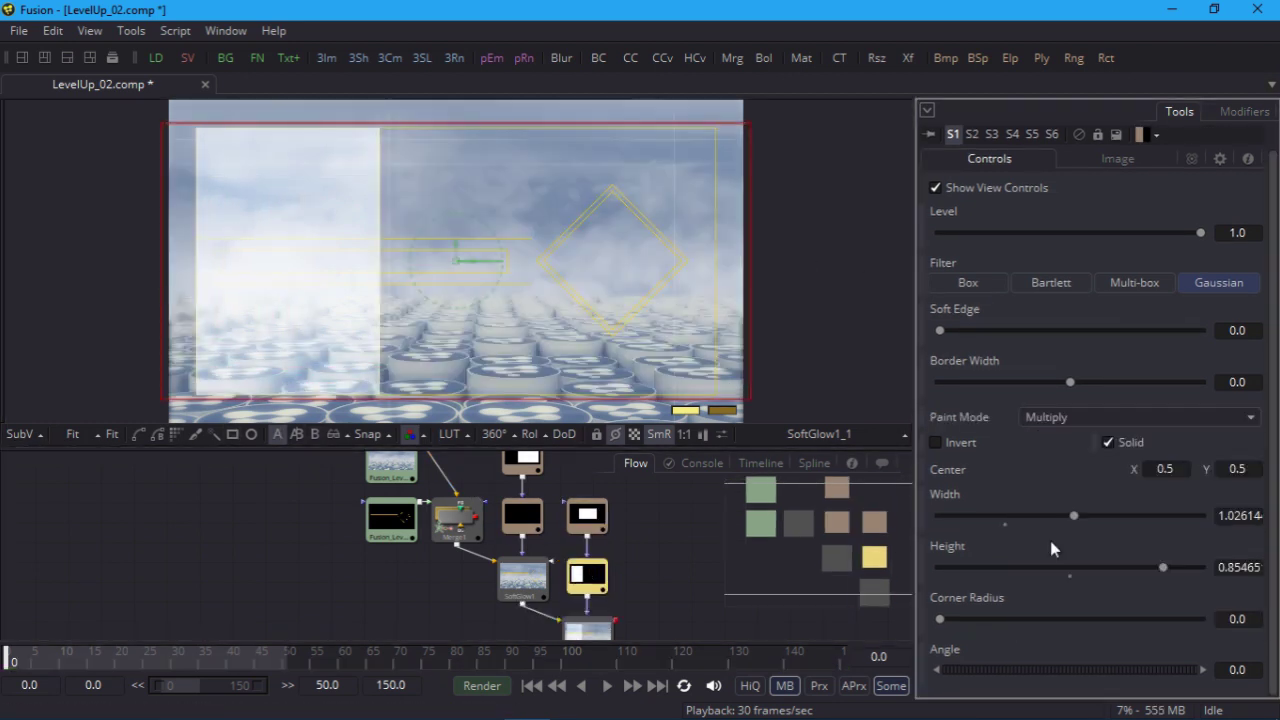
- Animate the WipeGlow2 centre along a path, moving it upward, and go to frame 40
right_click(945, 469)
left_click(958, 500)
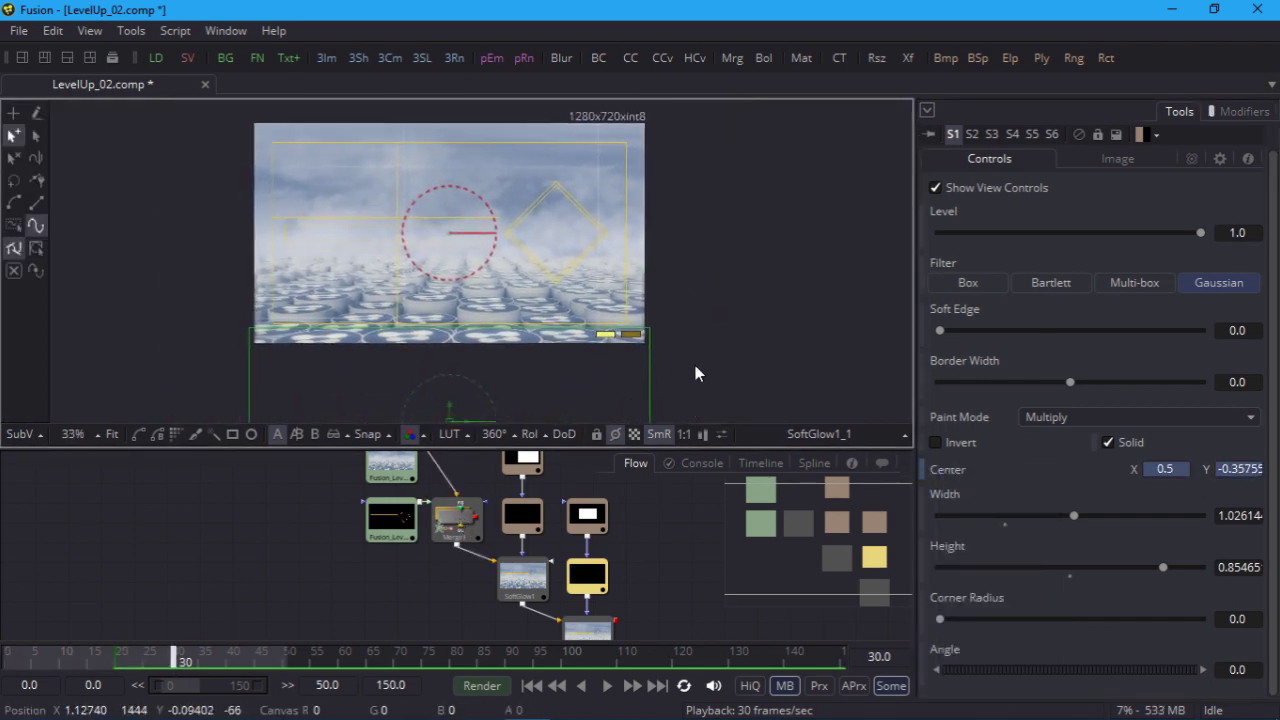
left_click_drag(488, 410, 449, 80)
left_click(226, 655)
- Show WipeGlow2's Displacement curve in the enlarged Spline editor and smooth the middle keyframe
key("F8")
key("F4")
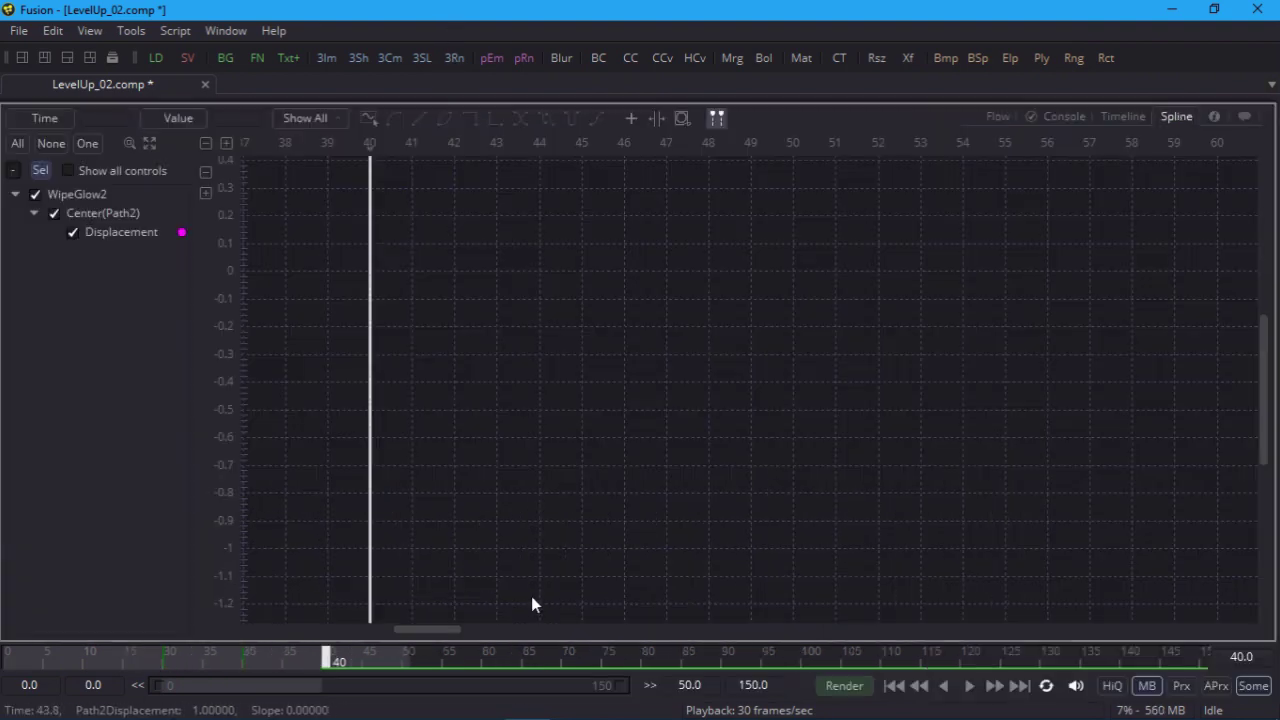
key("ctrl+f")
left_click_drag(286, 557, 377, 608)
key("s")
- Pull down the middle key's incoming handle, flatten its outgoing handle, and pull down the last key's incoming handle
left_click_drag(616, 451, 681, 517)
left_click_drag(888, 330, 951, 374)
left_click(1173, 193)
left_click_drag(1032, 255, 1071, 320)
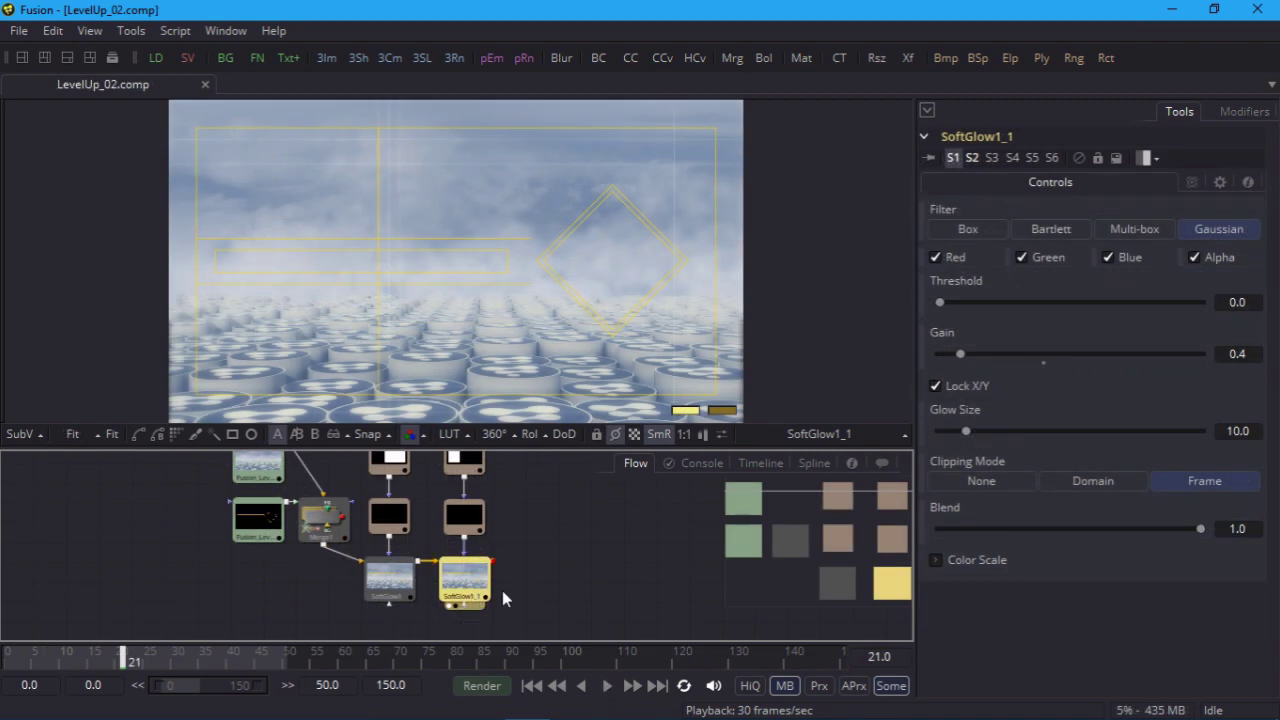
- Paste a third soft glow and add a thin rectangle mask spanning the bar guides
key("ctrl+v")
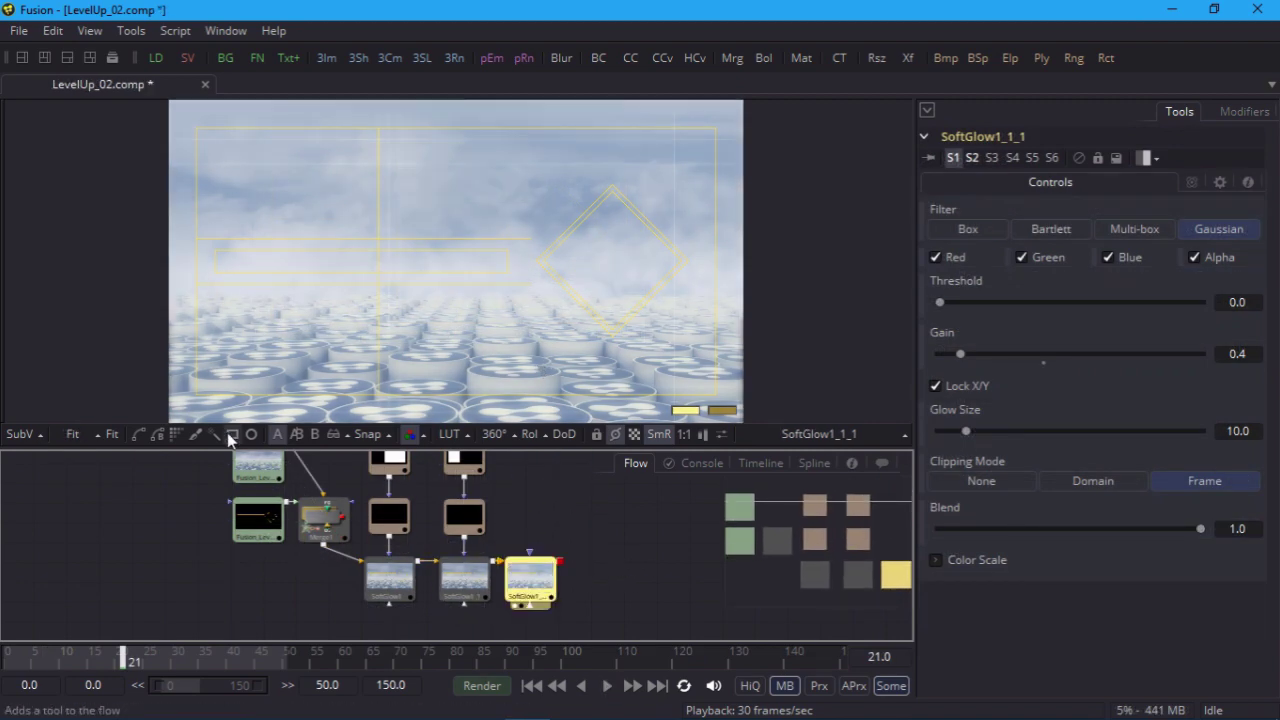
left_click(1106, 57)
left_click_drag(473, 260, 379, 263)
left_click_drag(418, 189, 425, 240)
left_click_drag(508, 262, 530, 262)
scroll(536, 339, "up", 1)
scroll(589, 359, "up", 3)
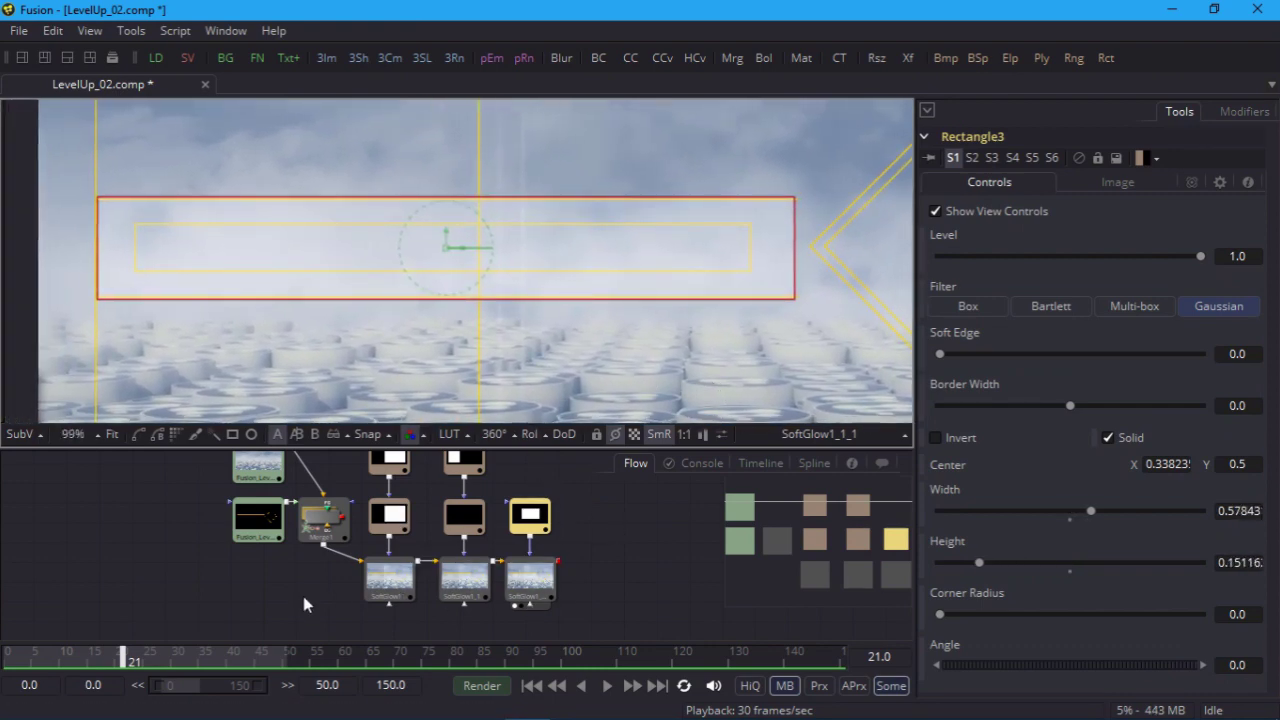
- Keyframe the mask Height at frame 20 (0.151), set it to 0 at frame 10, and scrub to preview
left_click(118, 662)
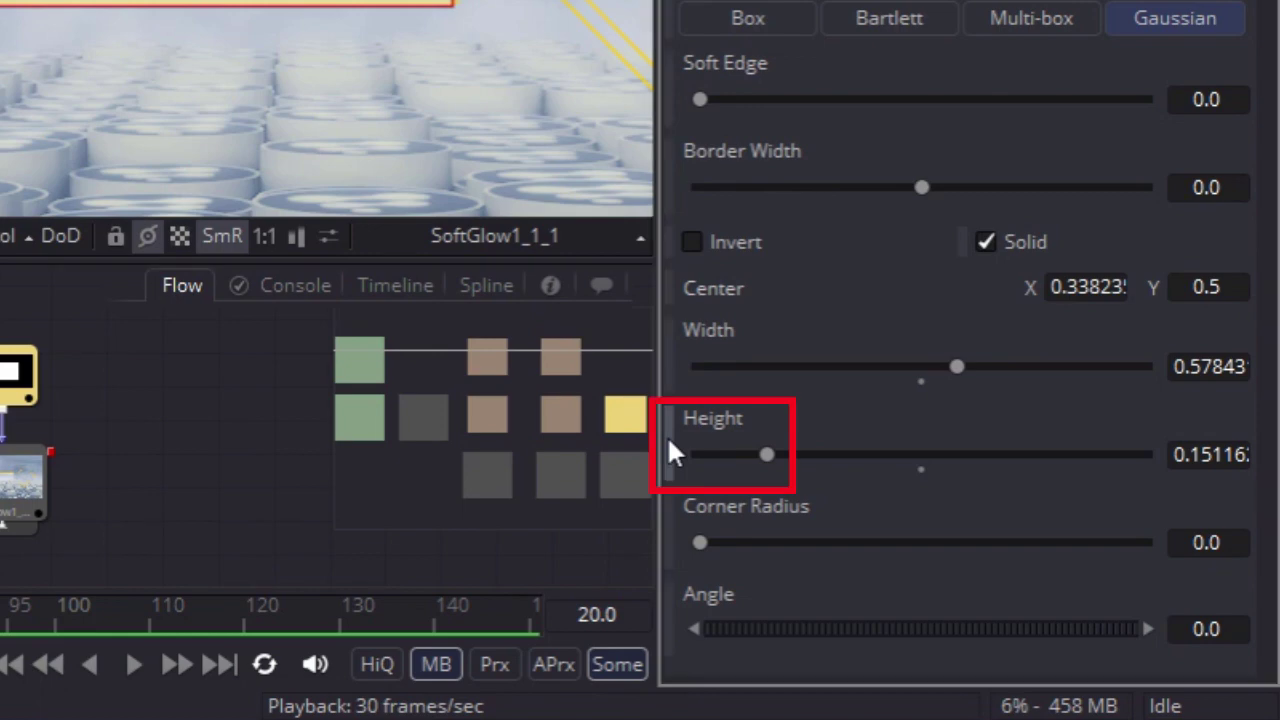
left_click(670, 444)
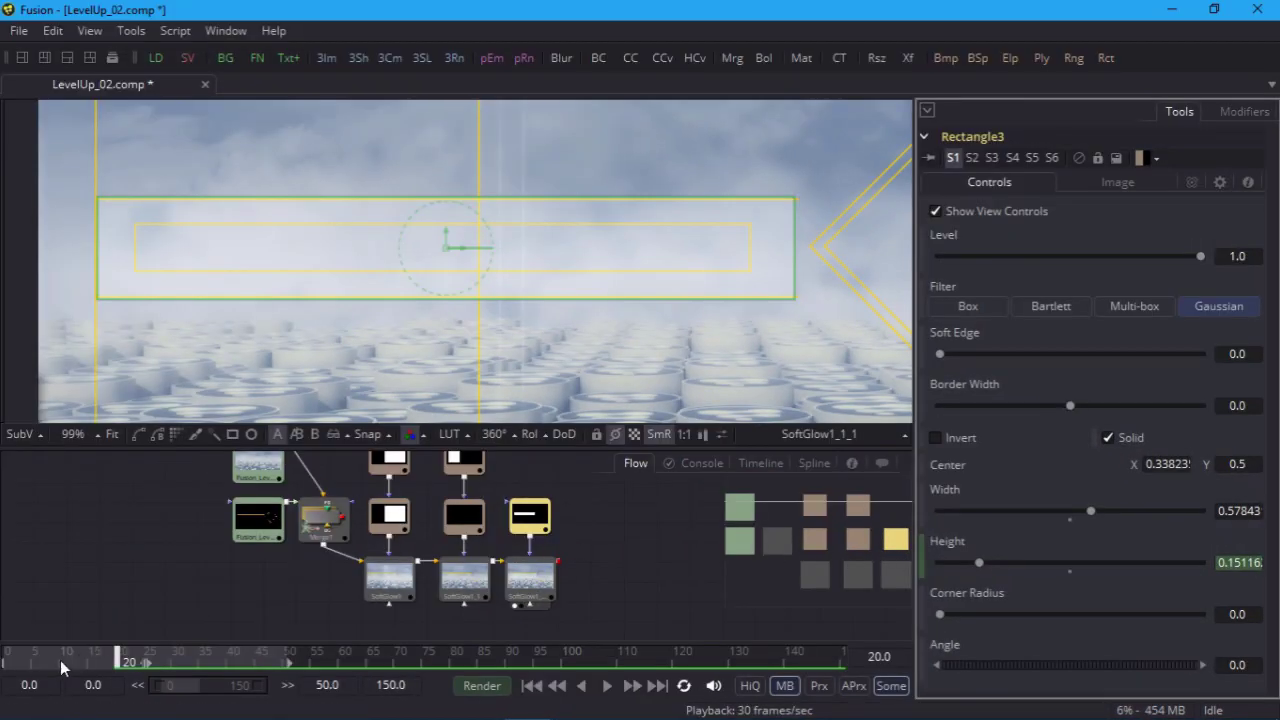
left_click(61, 662)
left_click_drag(978, 564, 934, 565)
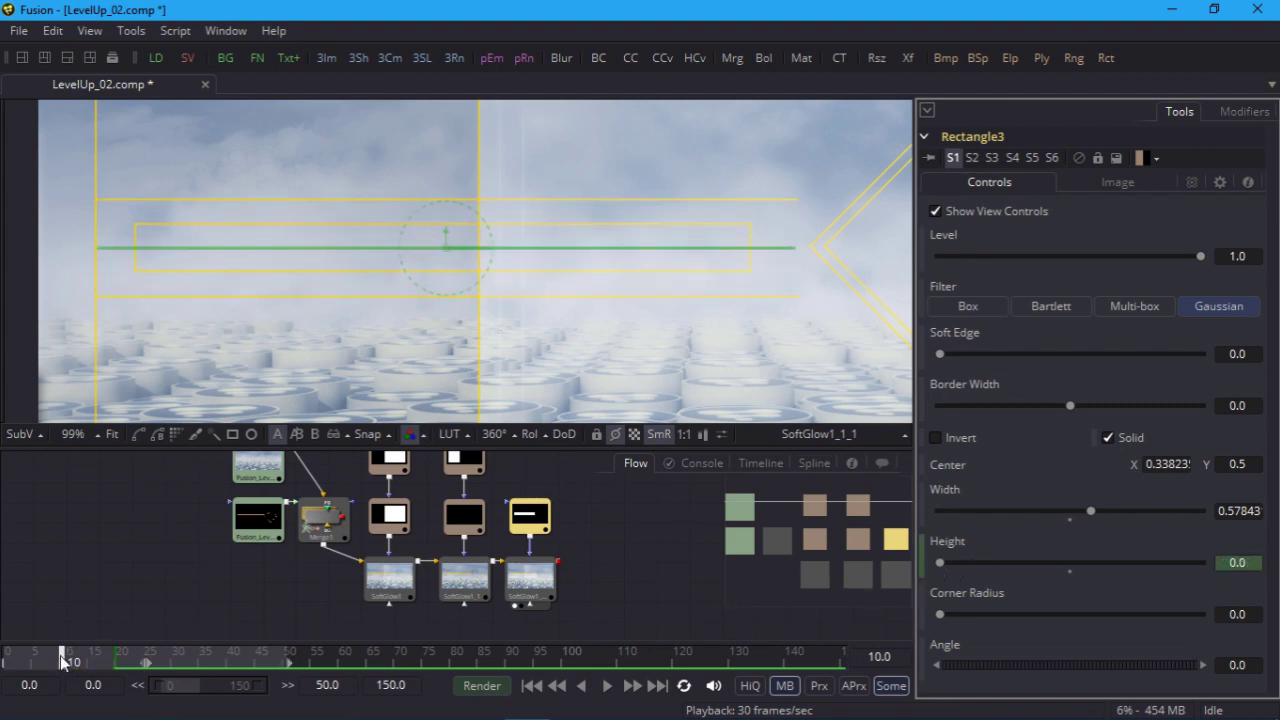
left_click_drag(61, 662, 120, 664)
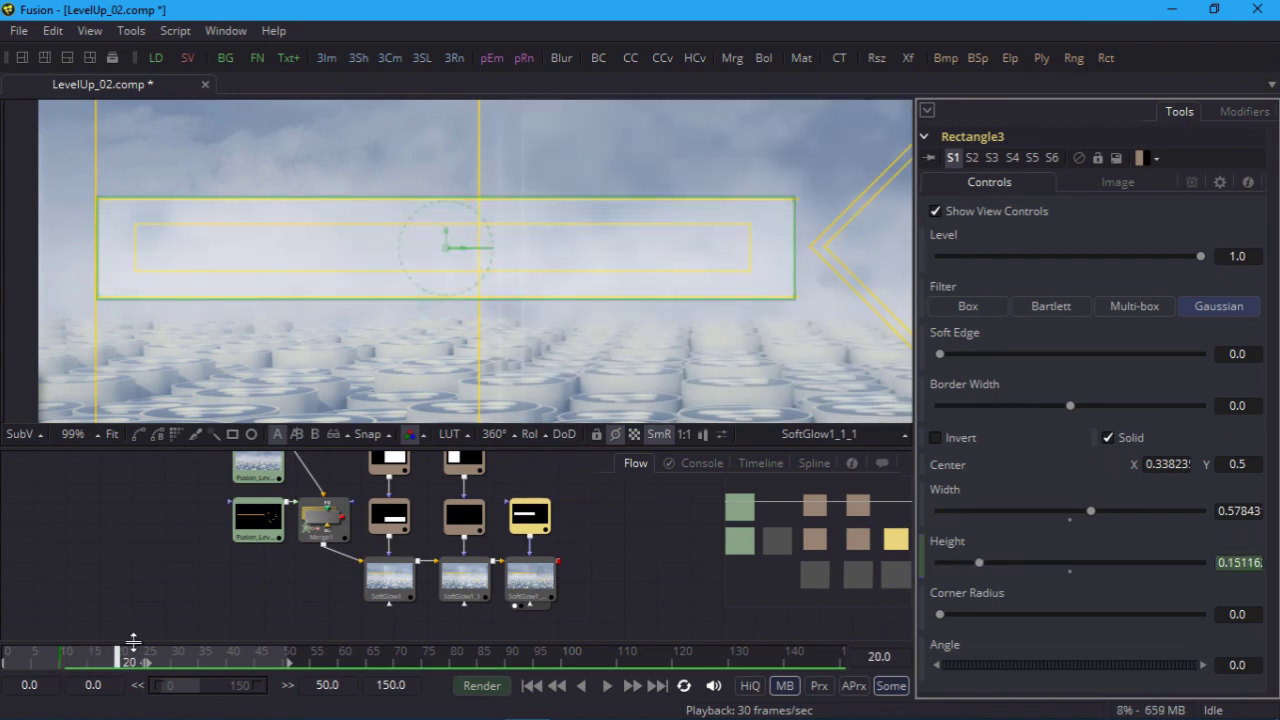
- Add a Subtract-mode rectangle mask as a narrow band stretched across the frame
left_click(233, 436)
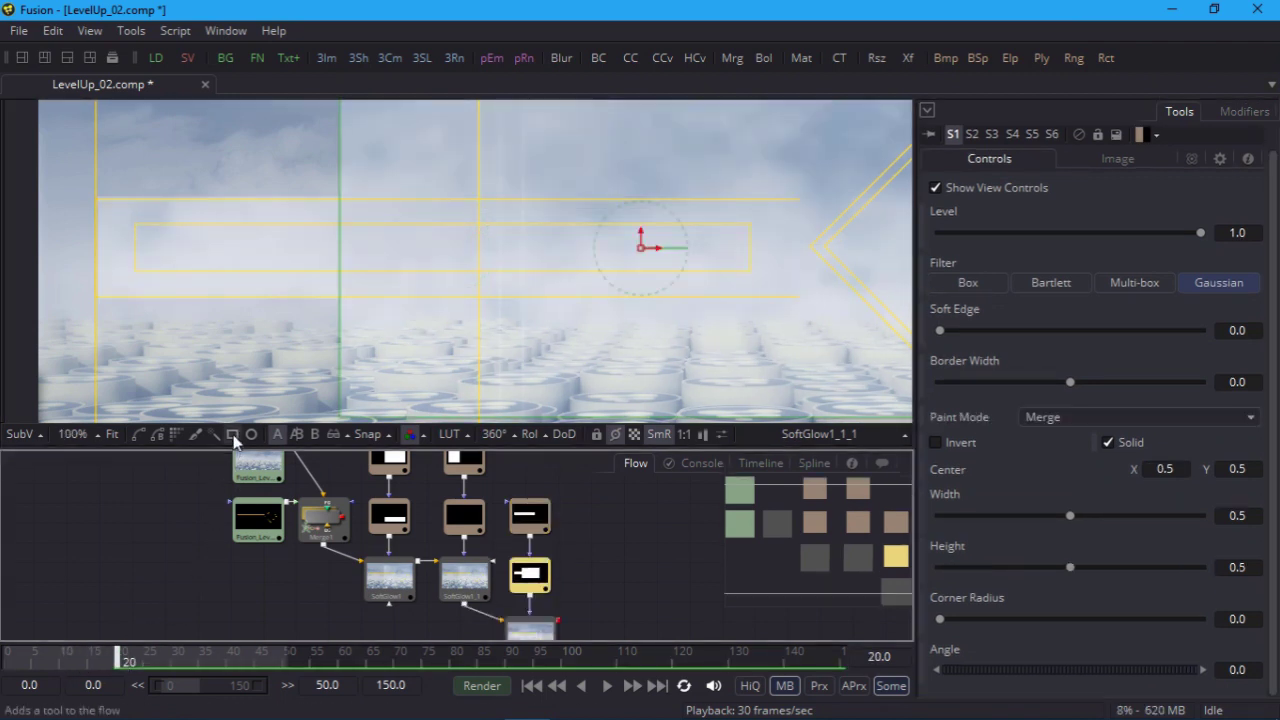
left_click(1081, 417)
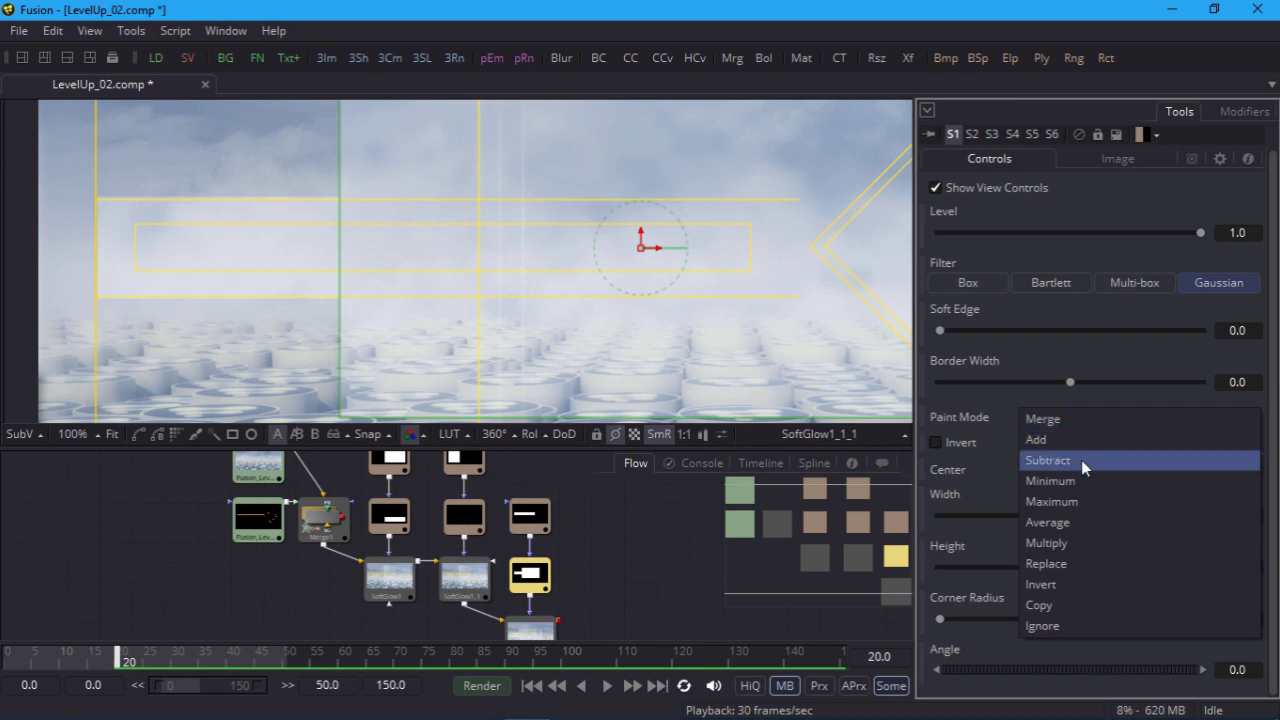
left_click(1081, 460)
left_click_drag(1072, 566, 958, 547)
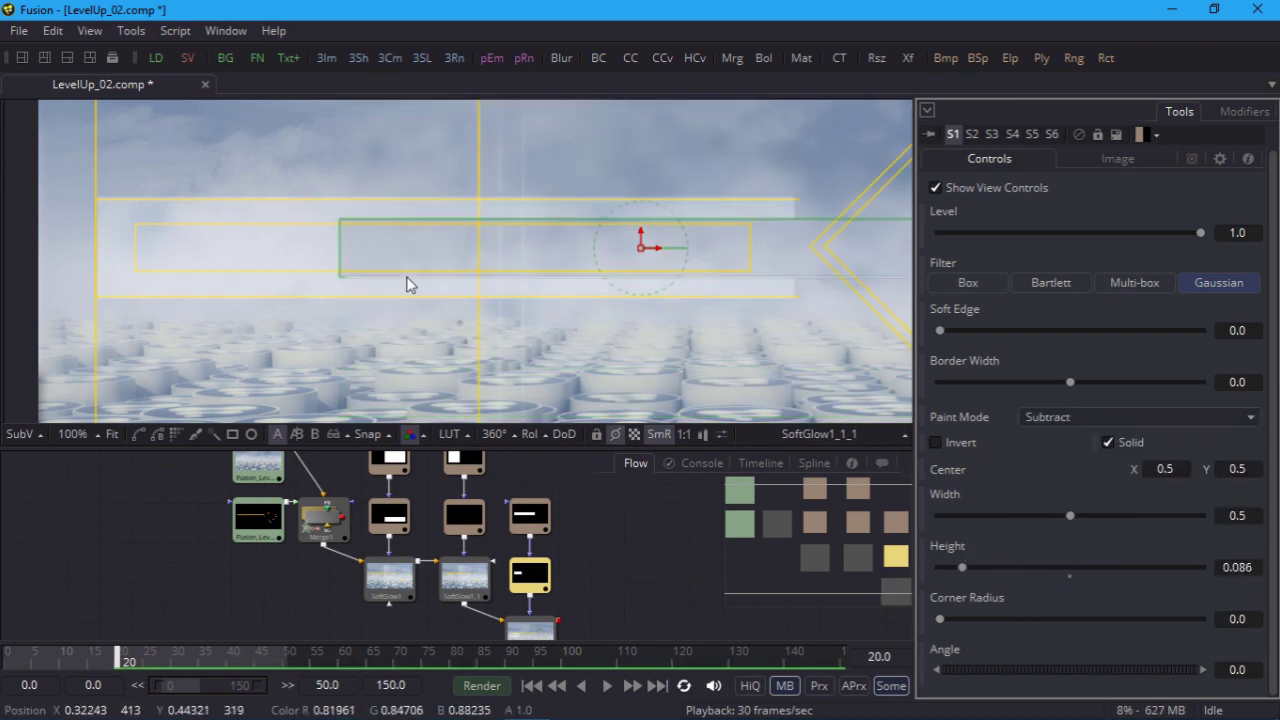
left_click_drag(341, 252, 72, 244)
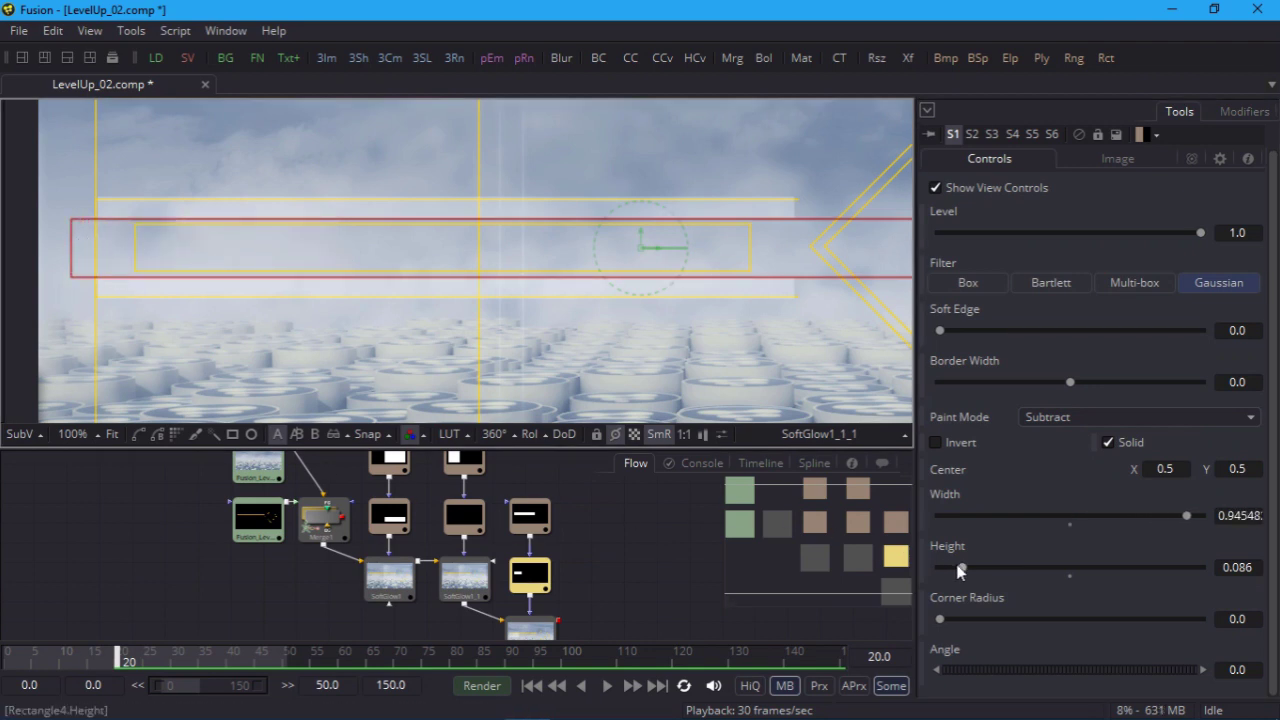
- Animate the cutting band's Height from 0 at frame 20 to 0.126 at frame 30
left_click_drag(962, 567, 930, 565)
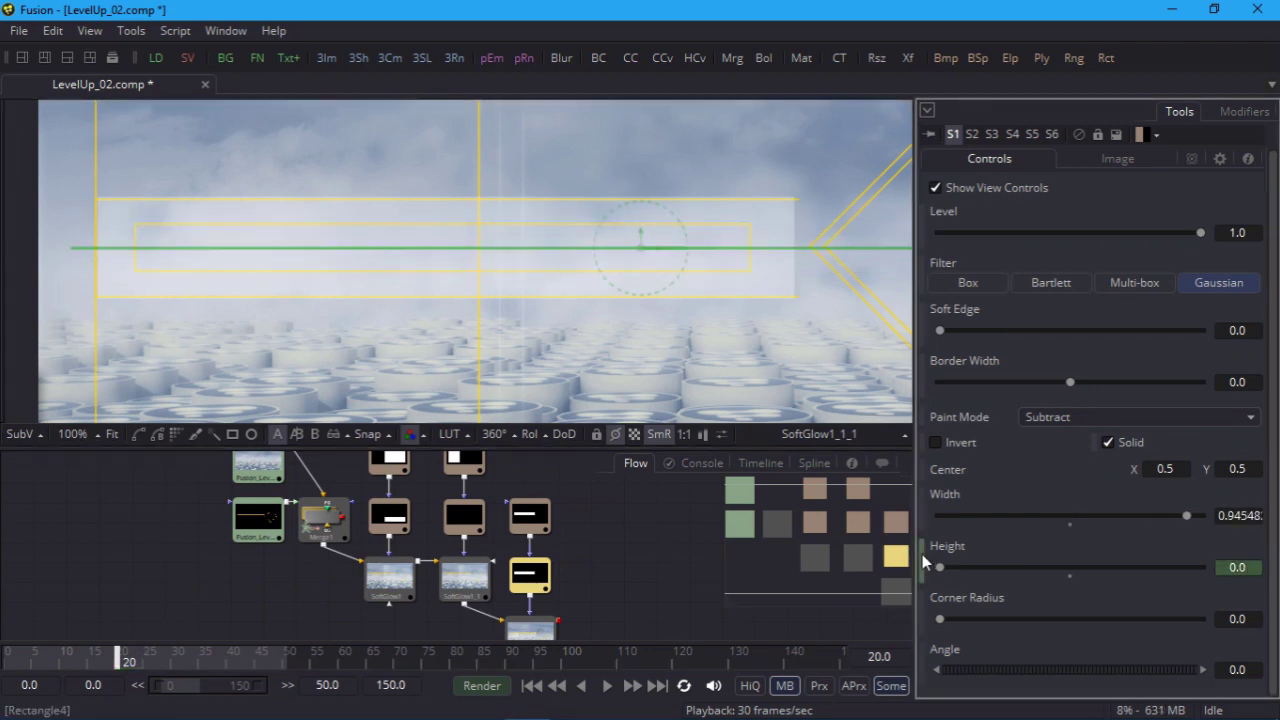
left_click(174, 665)
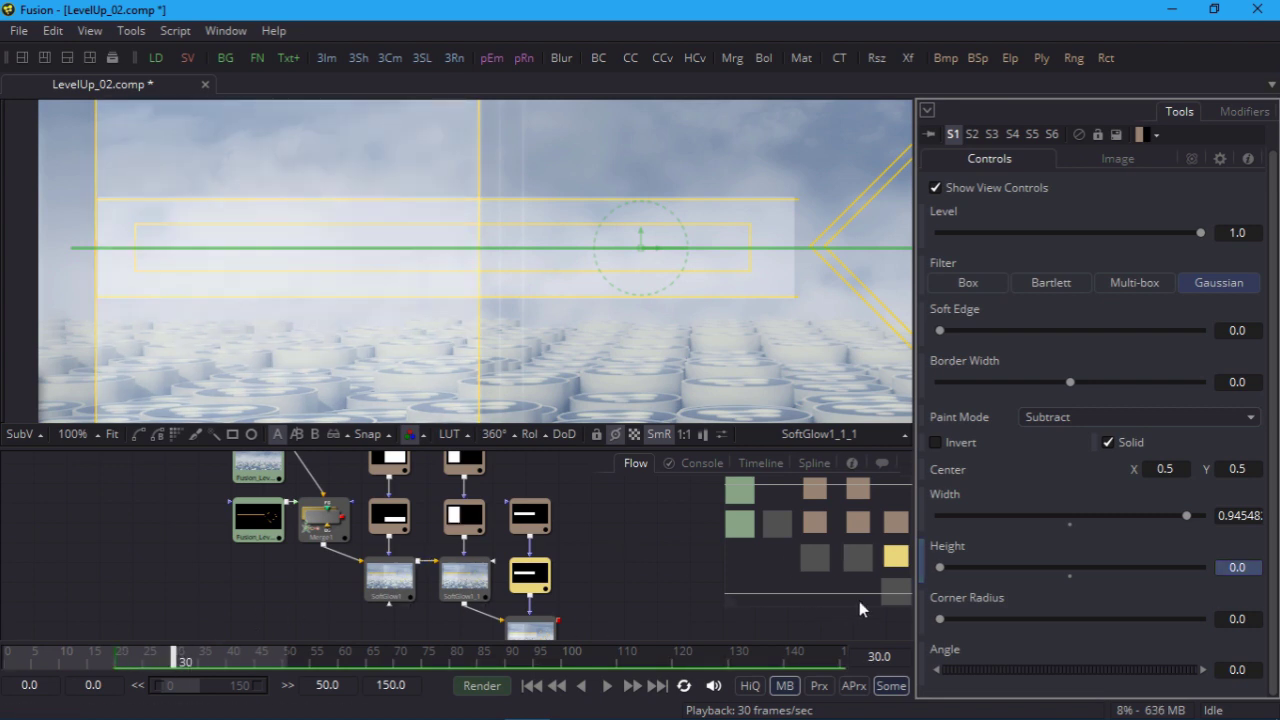
left_click_drag(942, 569, 975, 567)
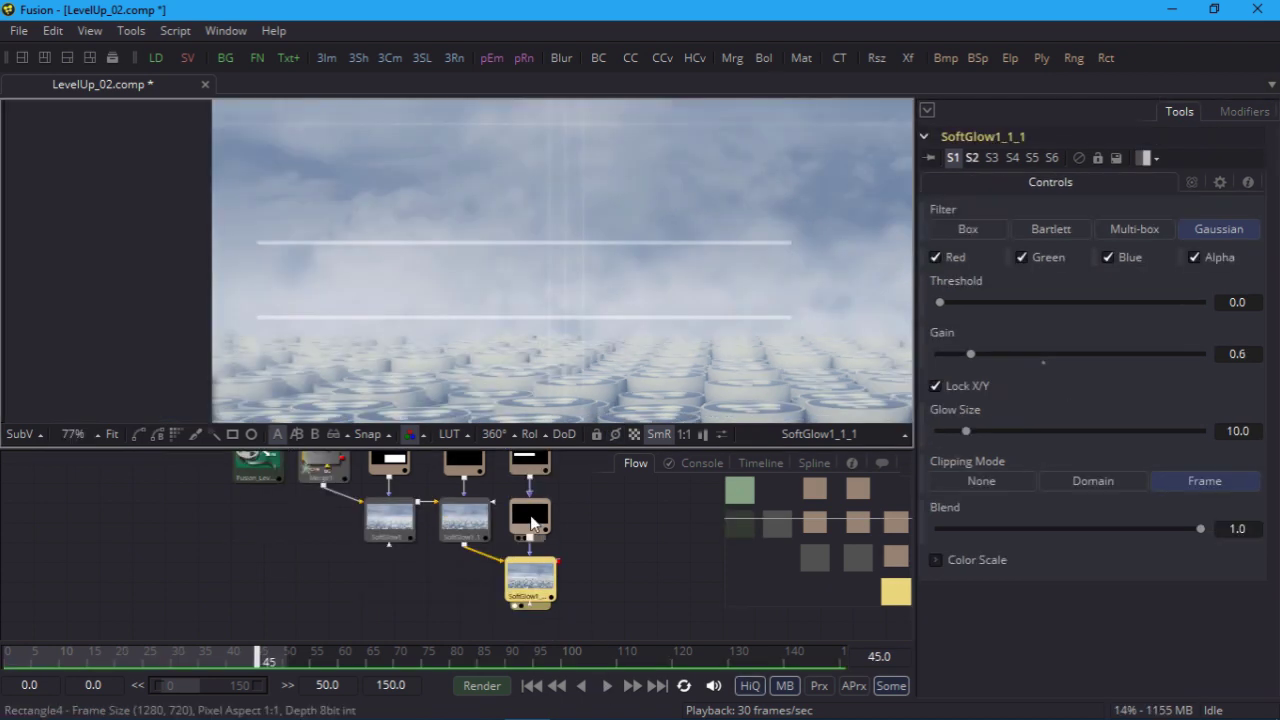
- Show the Rectangle3 and Rectangle4 Height curves in the Spline editor and smooth them
left_click_drag(602, 534, 508, 452)
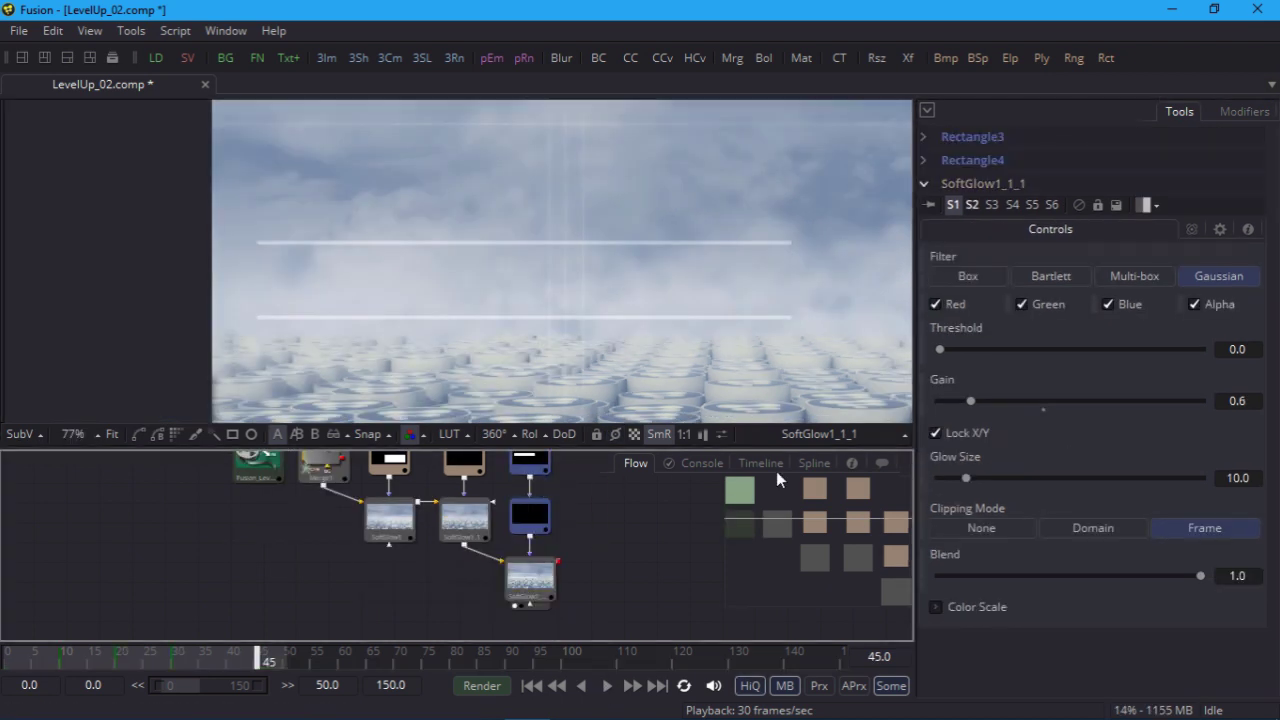
left_click(814, 463)
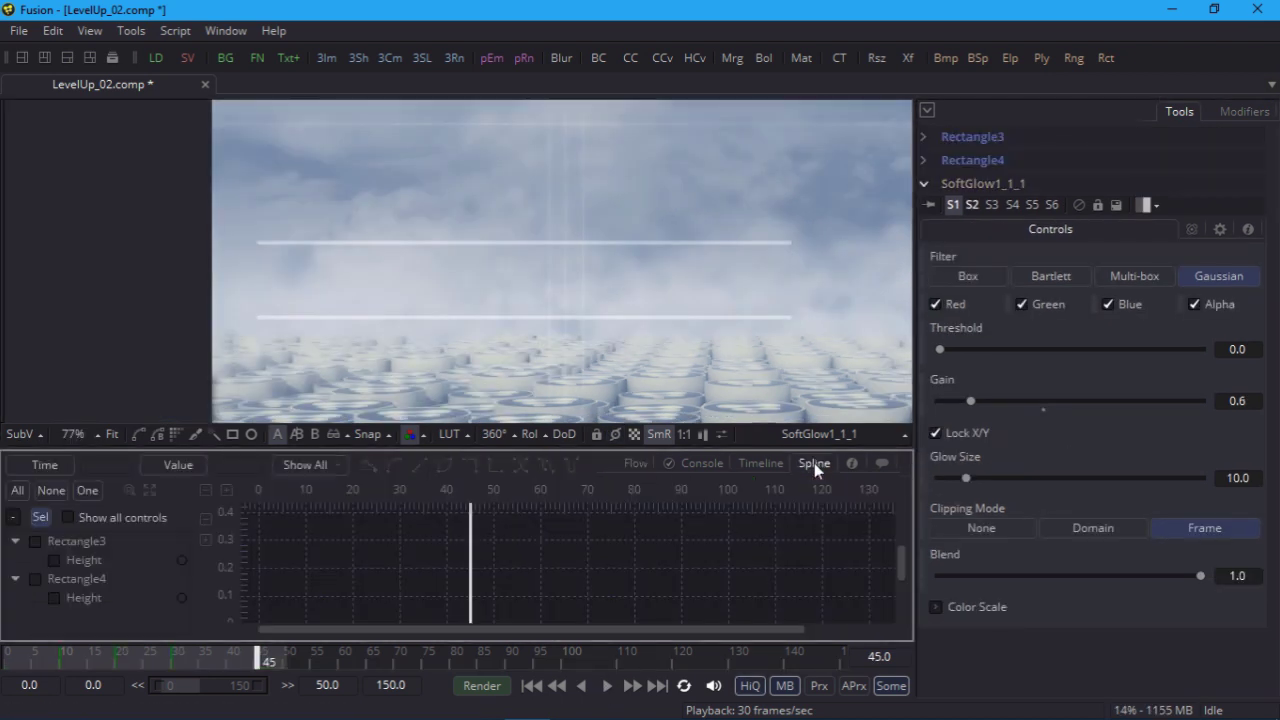
left_click(17, 490)
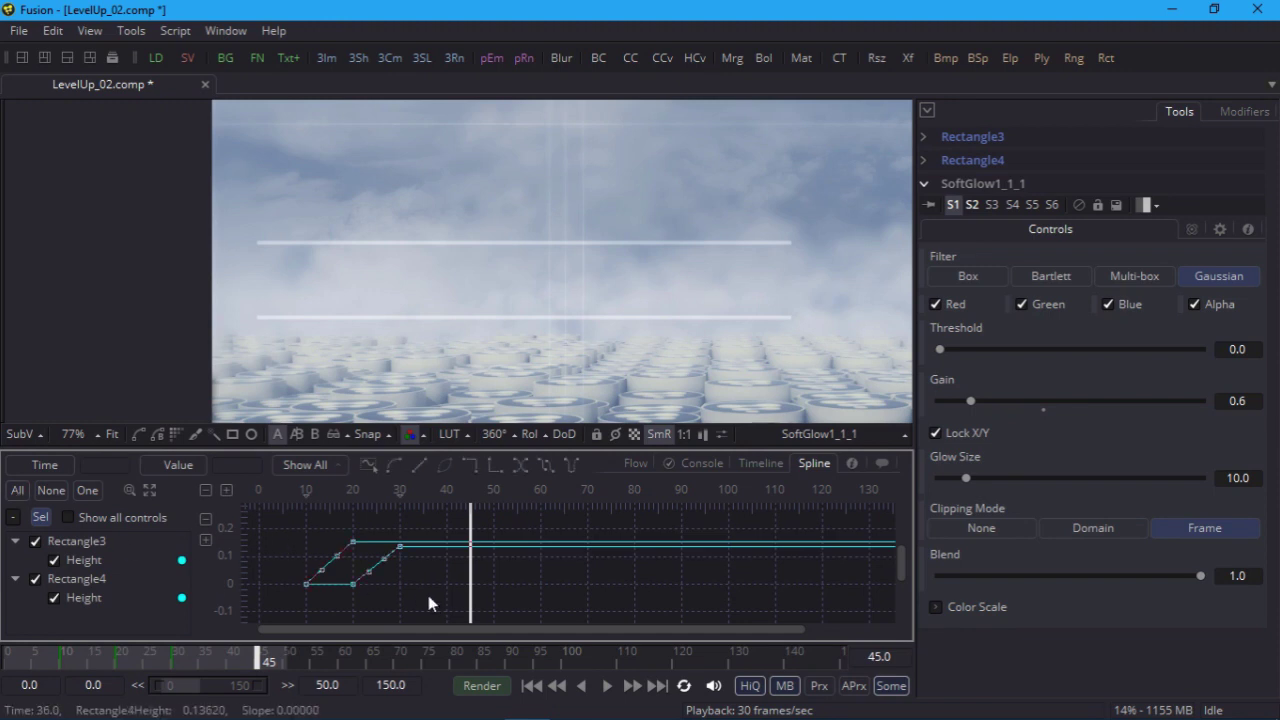
key("s")
- Fit the view, play the bar animation, then stop and return to the first frame
key("ctrl+f")
left_click(607, 685)
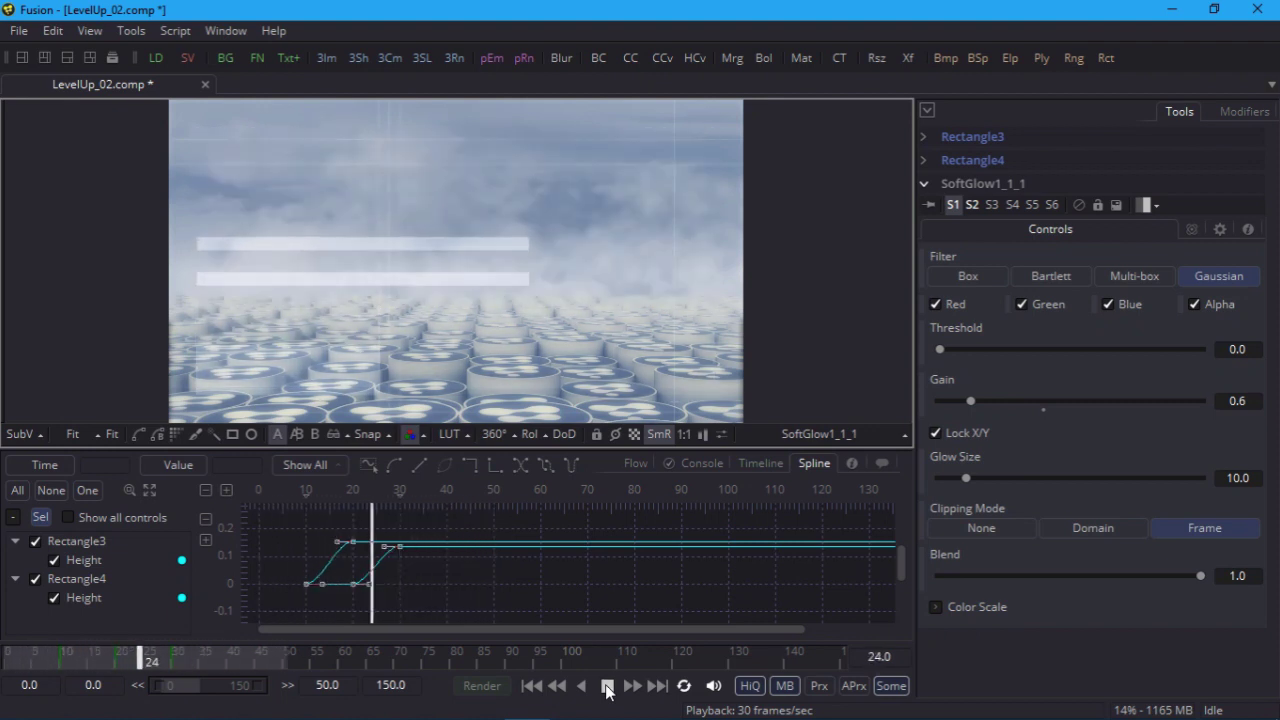
left_click(607, 686)
left_click(533, 686)
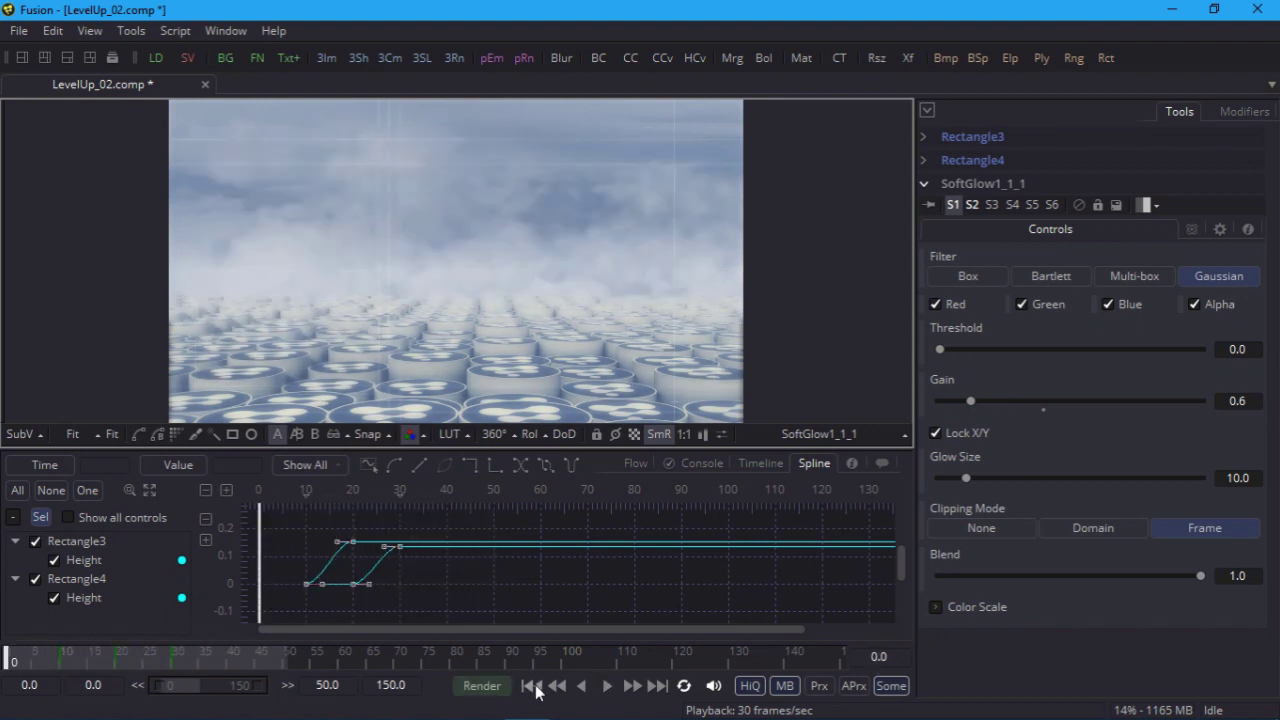